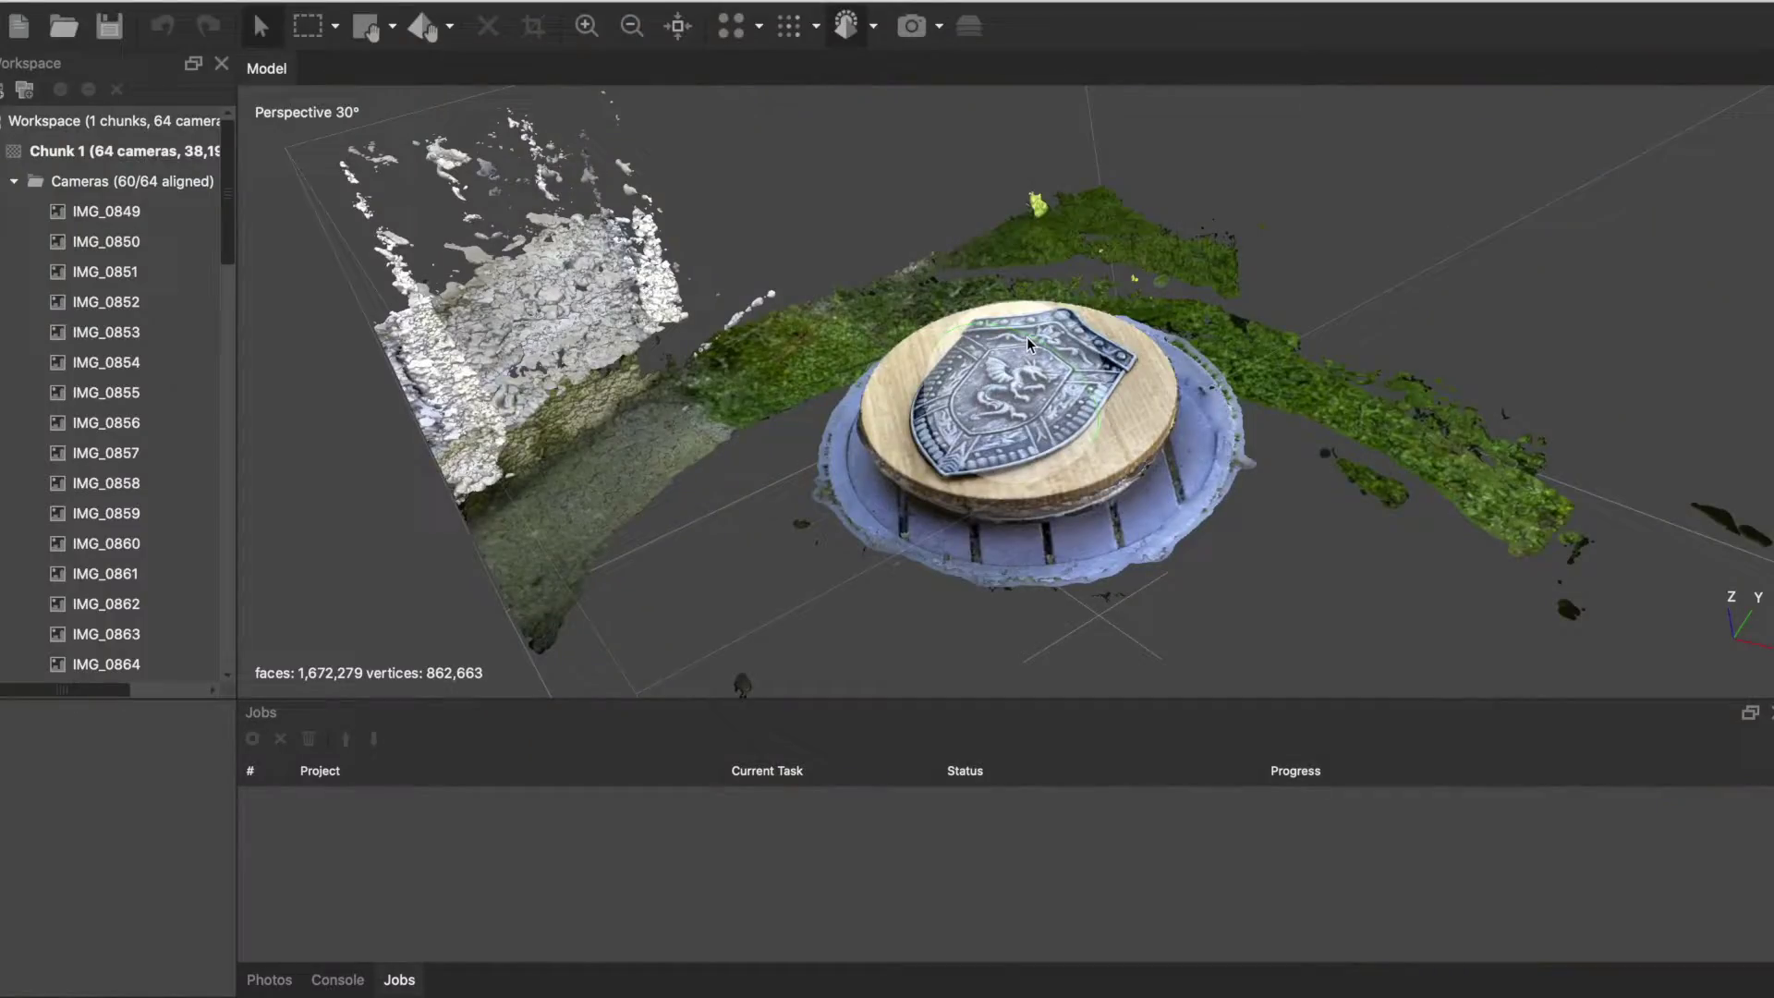
Step: Zoom and orbit to a more top-down view of the shield, then open the Workflow menu
scroll(1028, 336, up, 5)
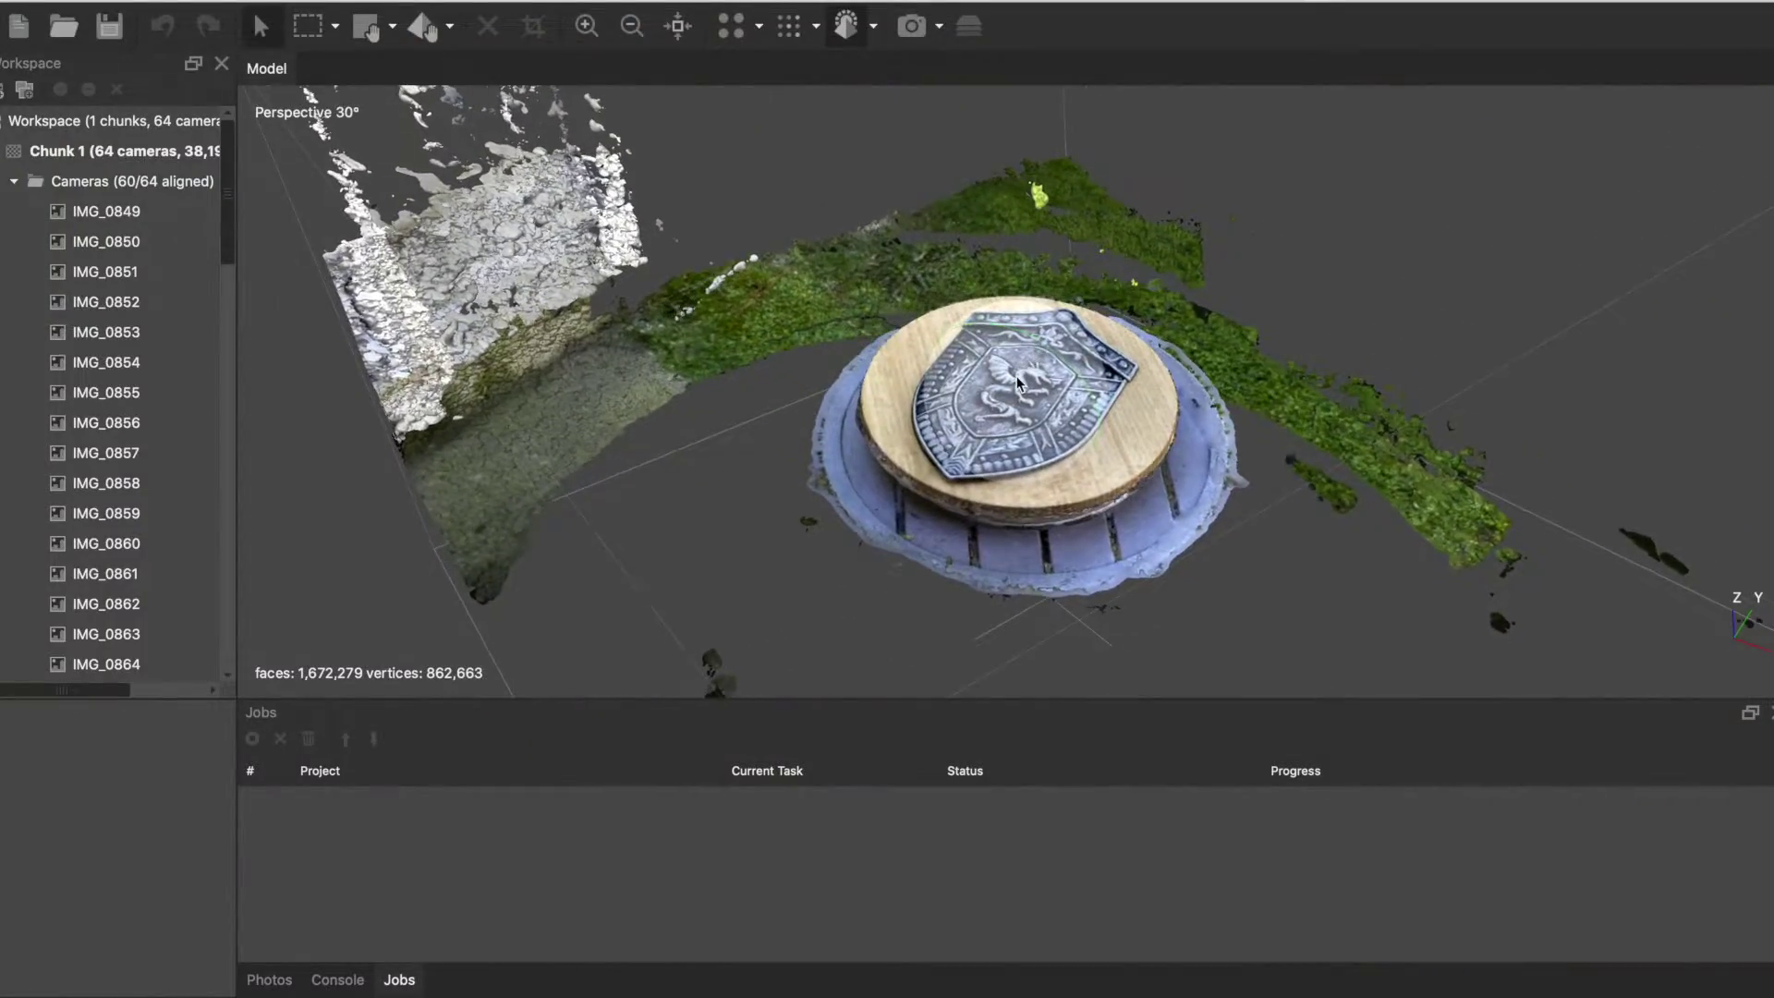
scroll(1016, 377, up, 3)
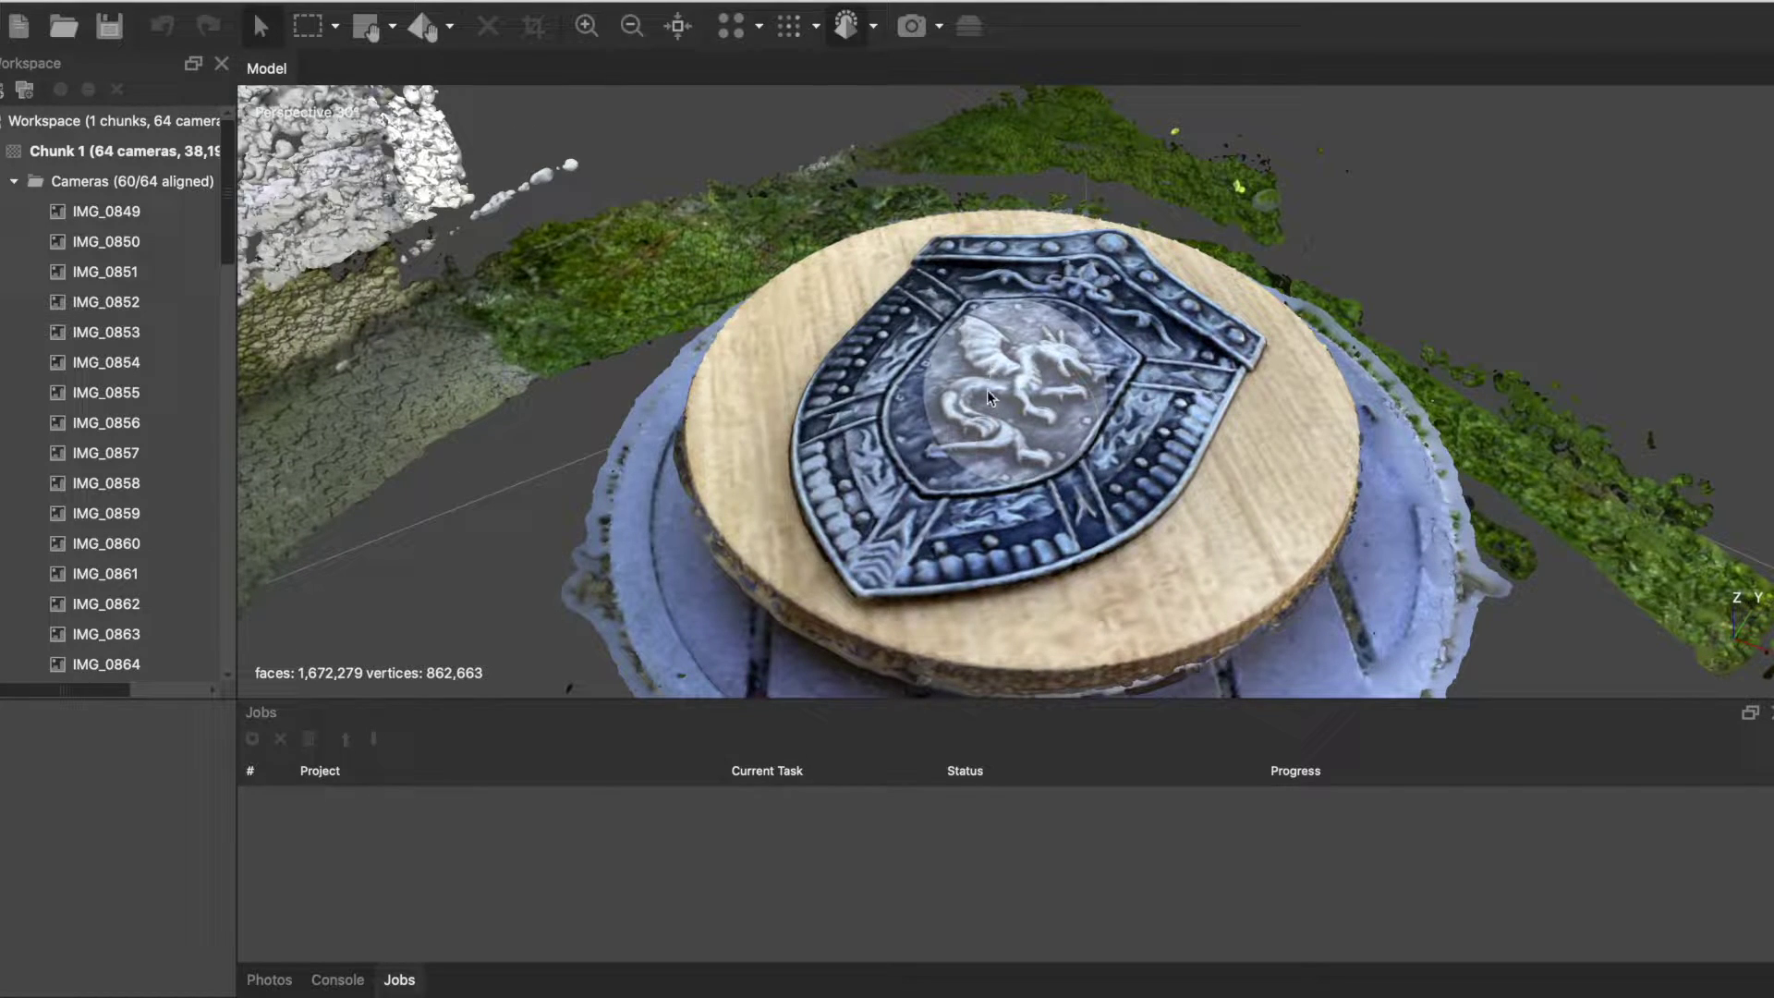
mouse_move(984, 390)
mouse_down()
mouse_move(974, 418)
mouse_move(985, 386)
mouse_up()
click(314, 2)
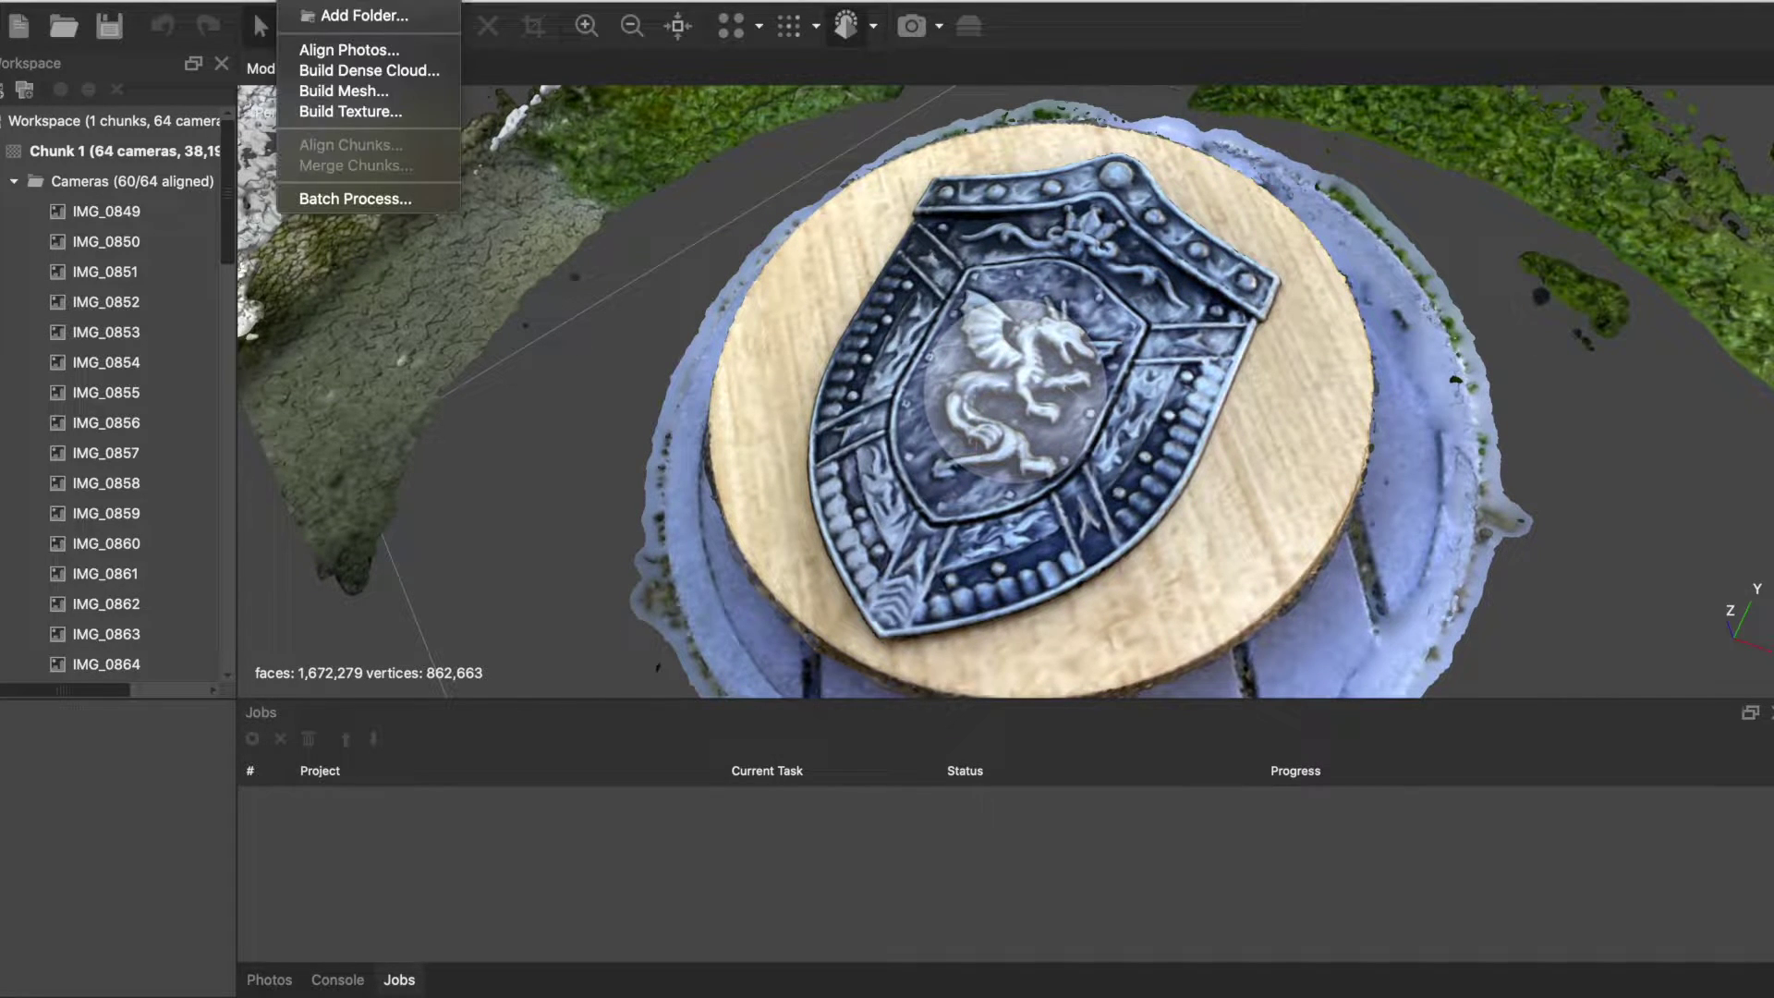
Step: View photos IMG_0849 through IMG_0854 in turn, then collapse the Cameras list
double_click(169, 216)
double_click(162, 242)
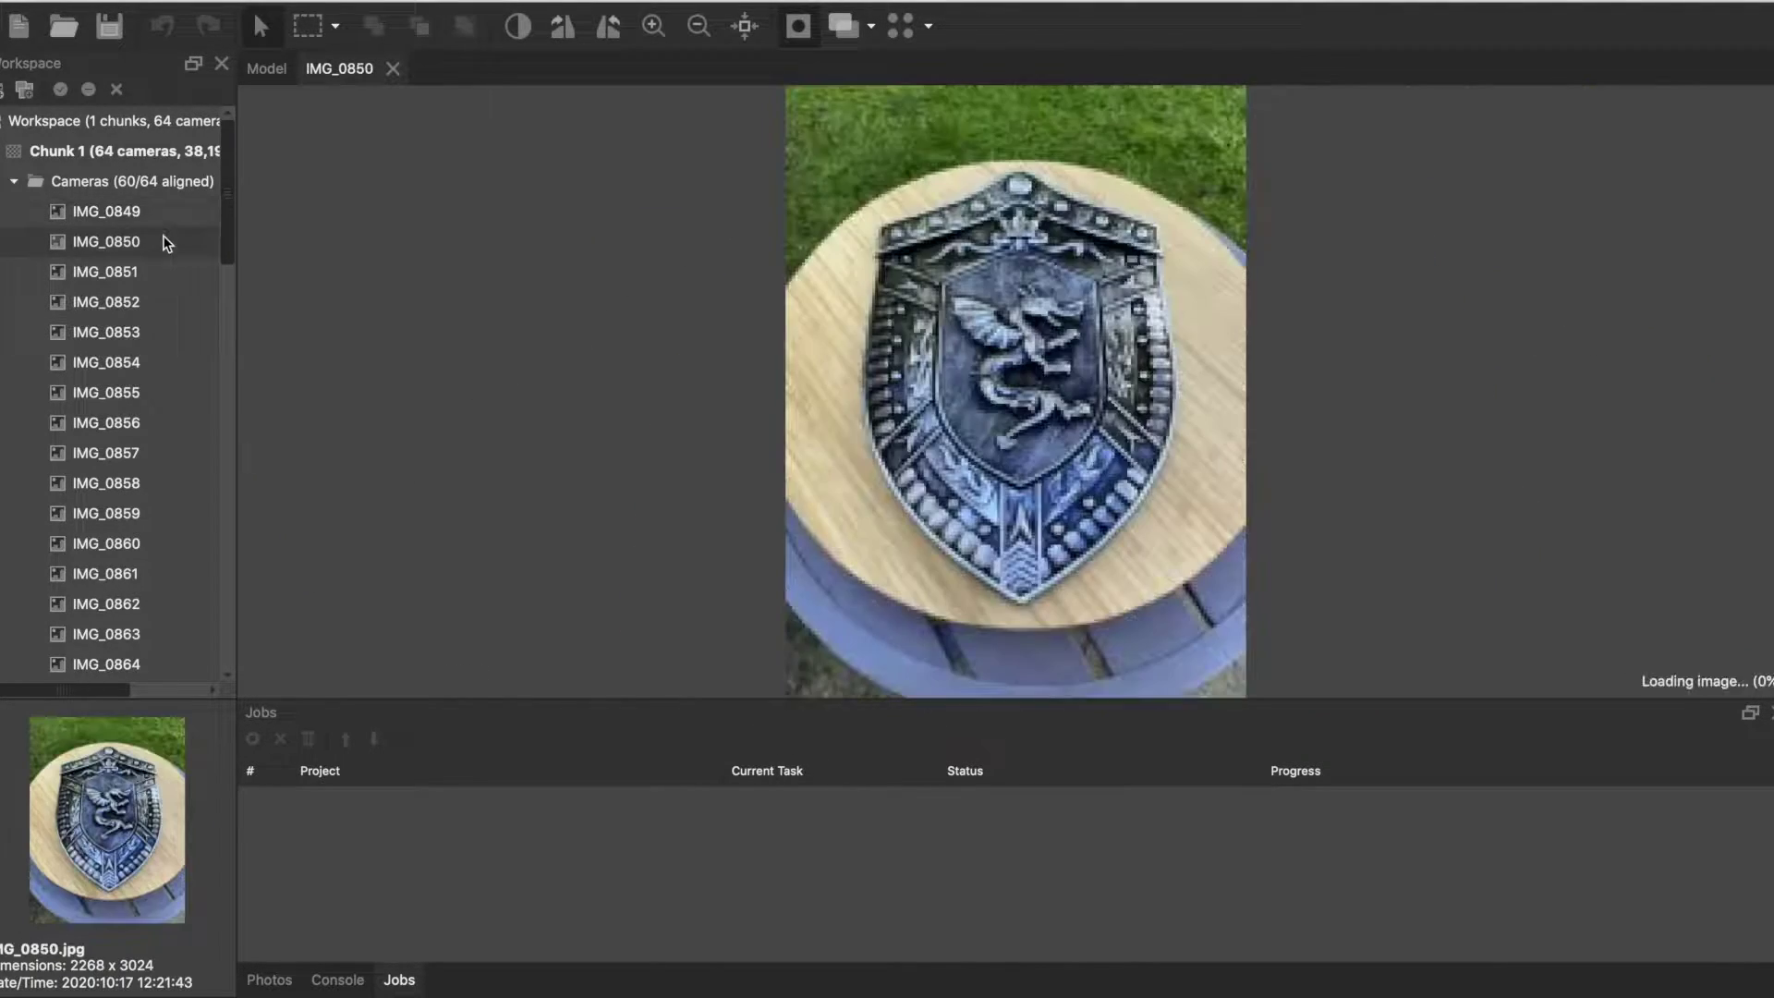
double_click(155, 268)
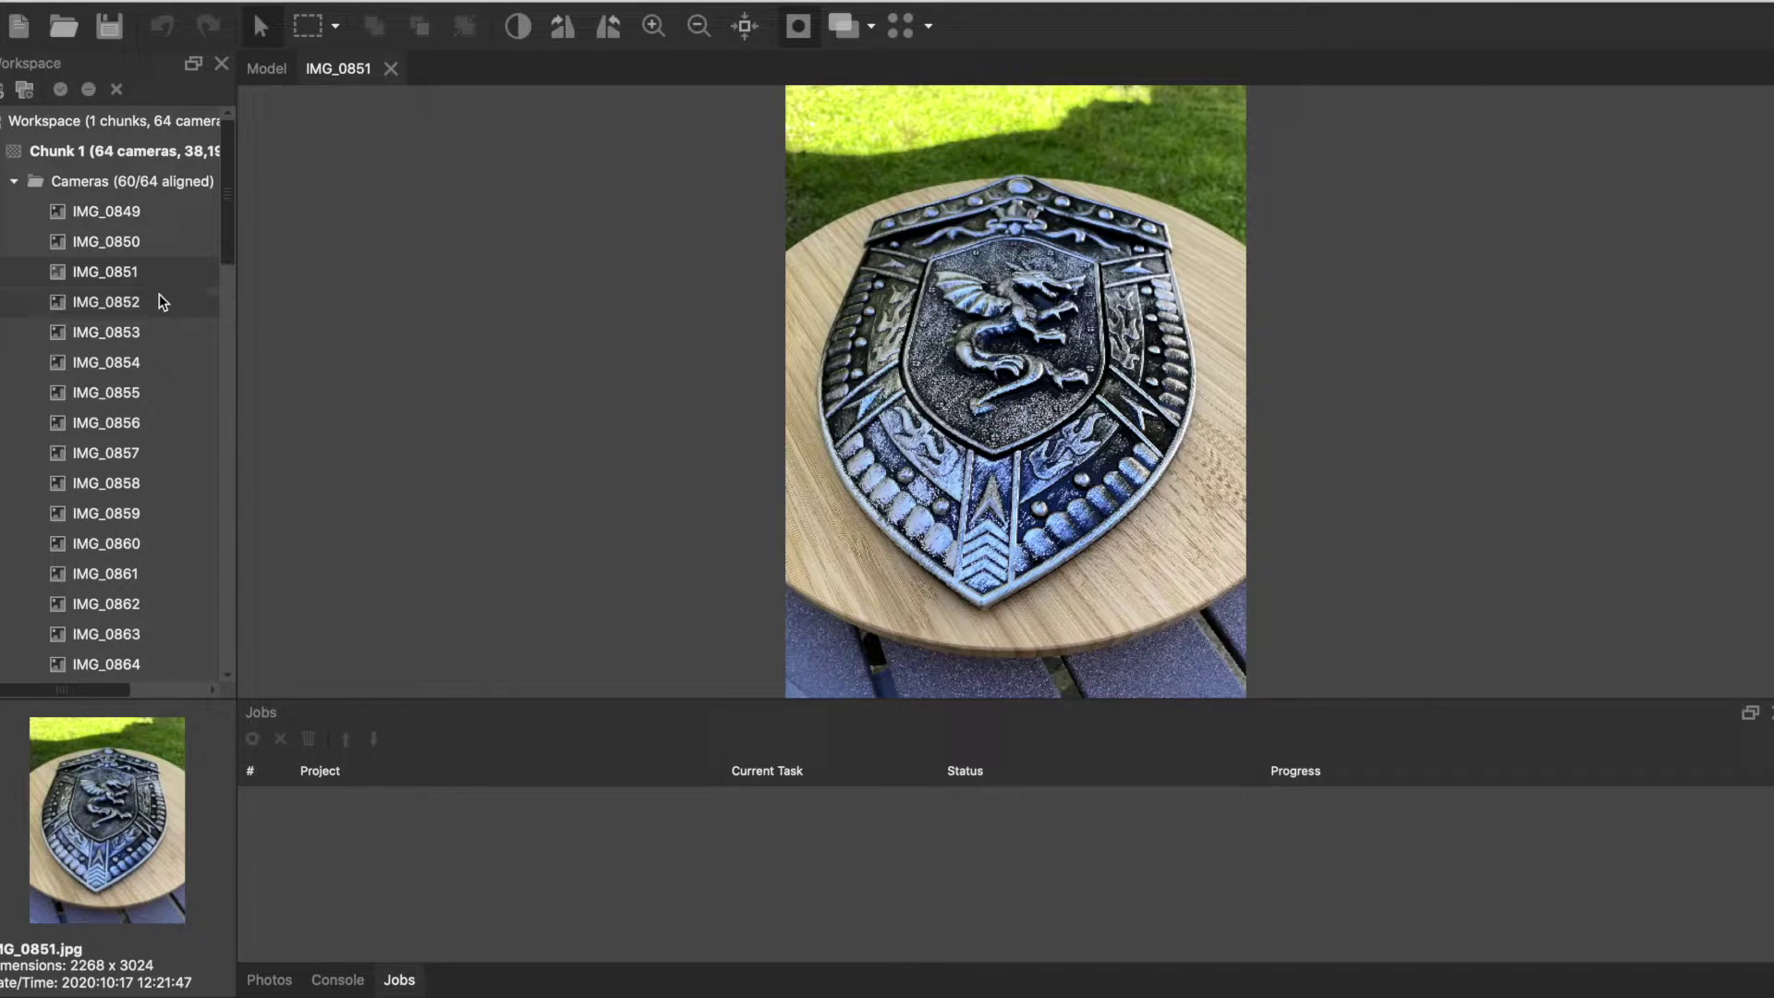
double_click(159, 301)
double_click(162, 335)
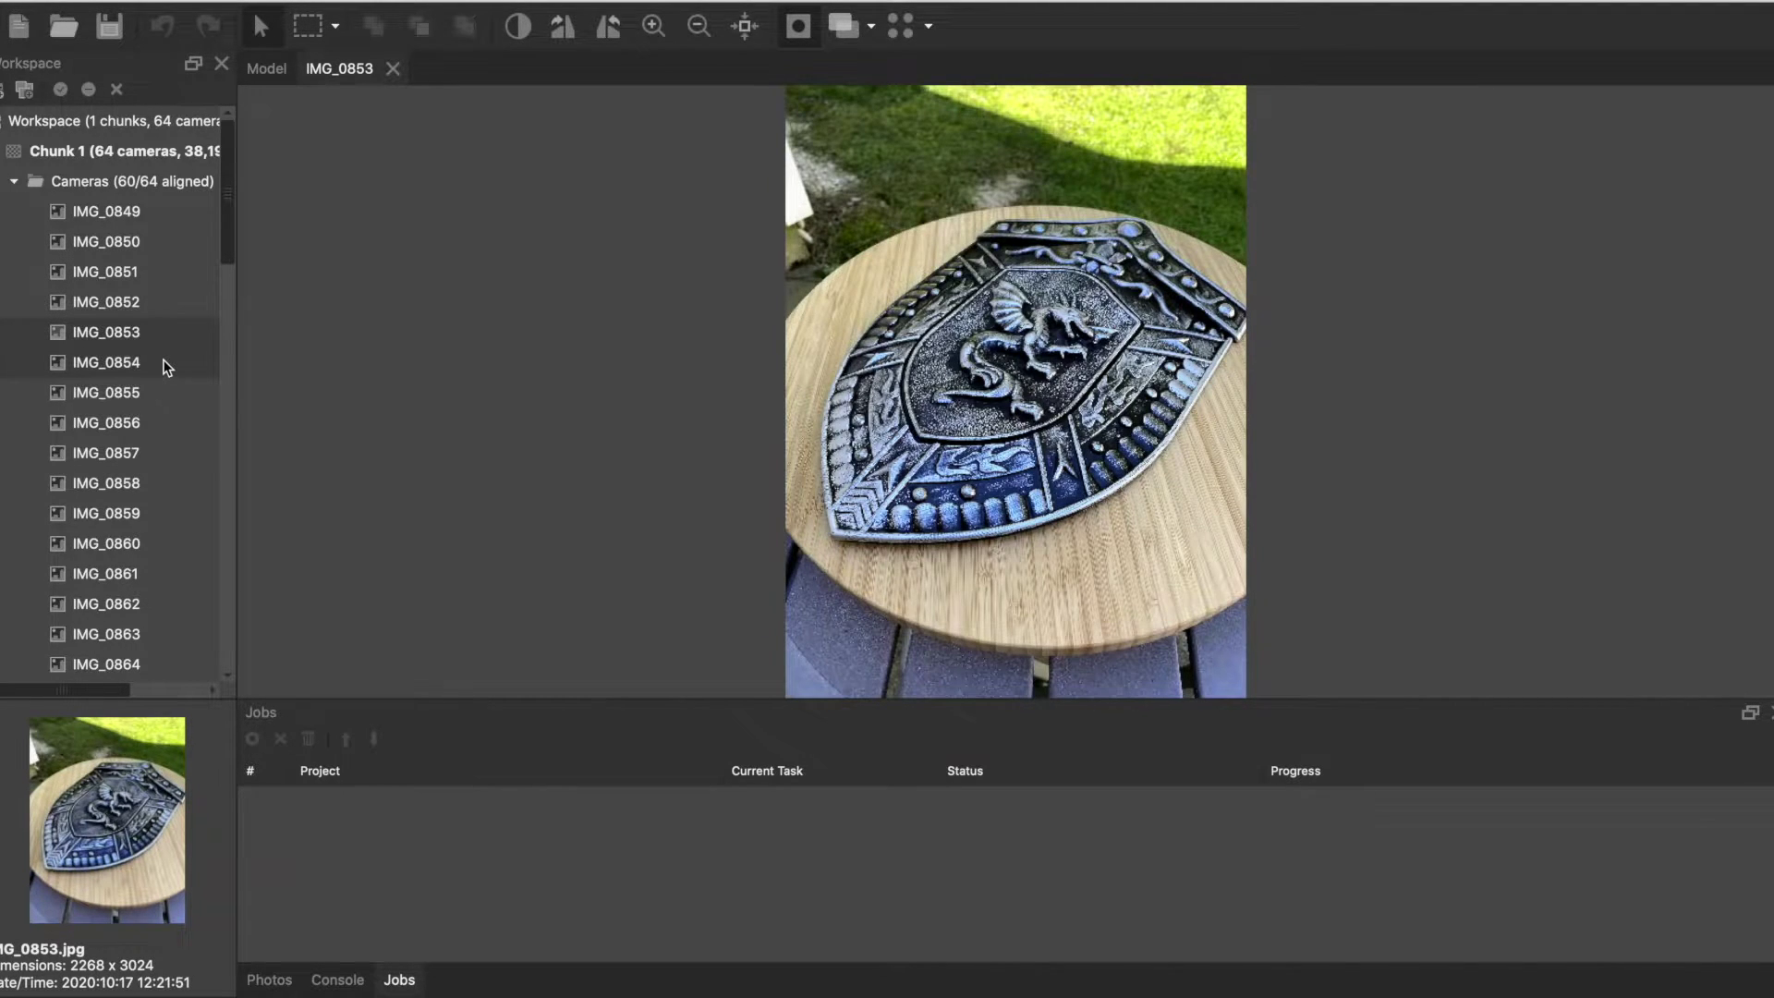
double_click(164, 361)
click(12, 182)
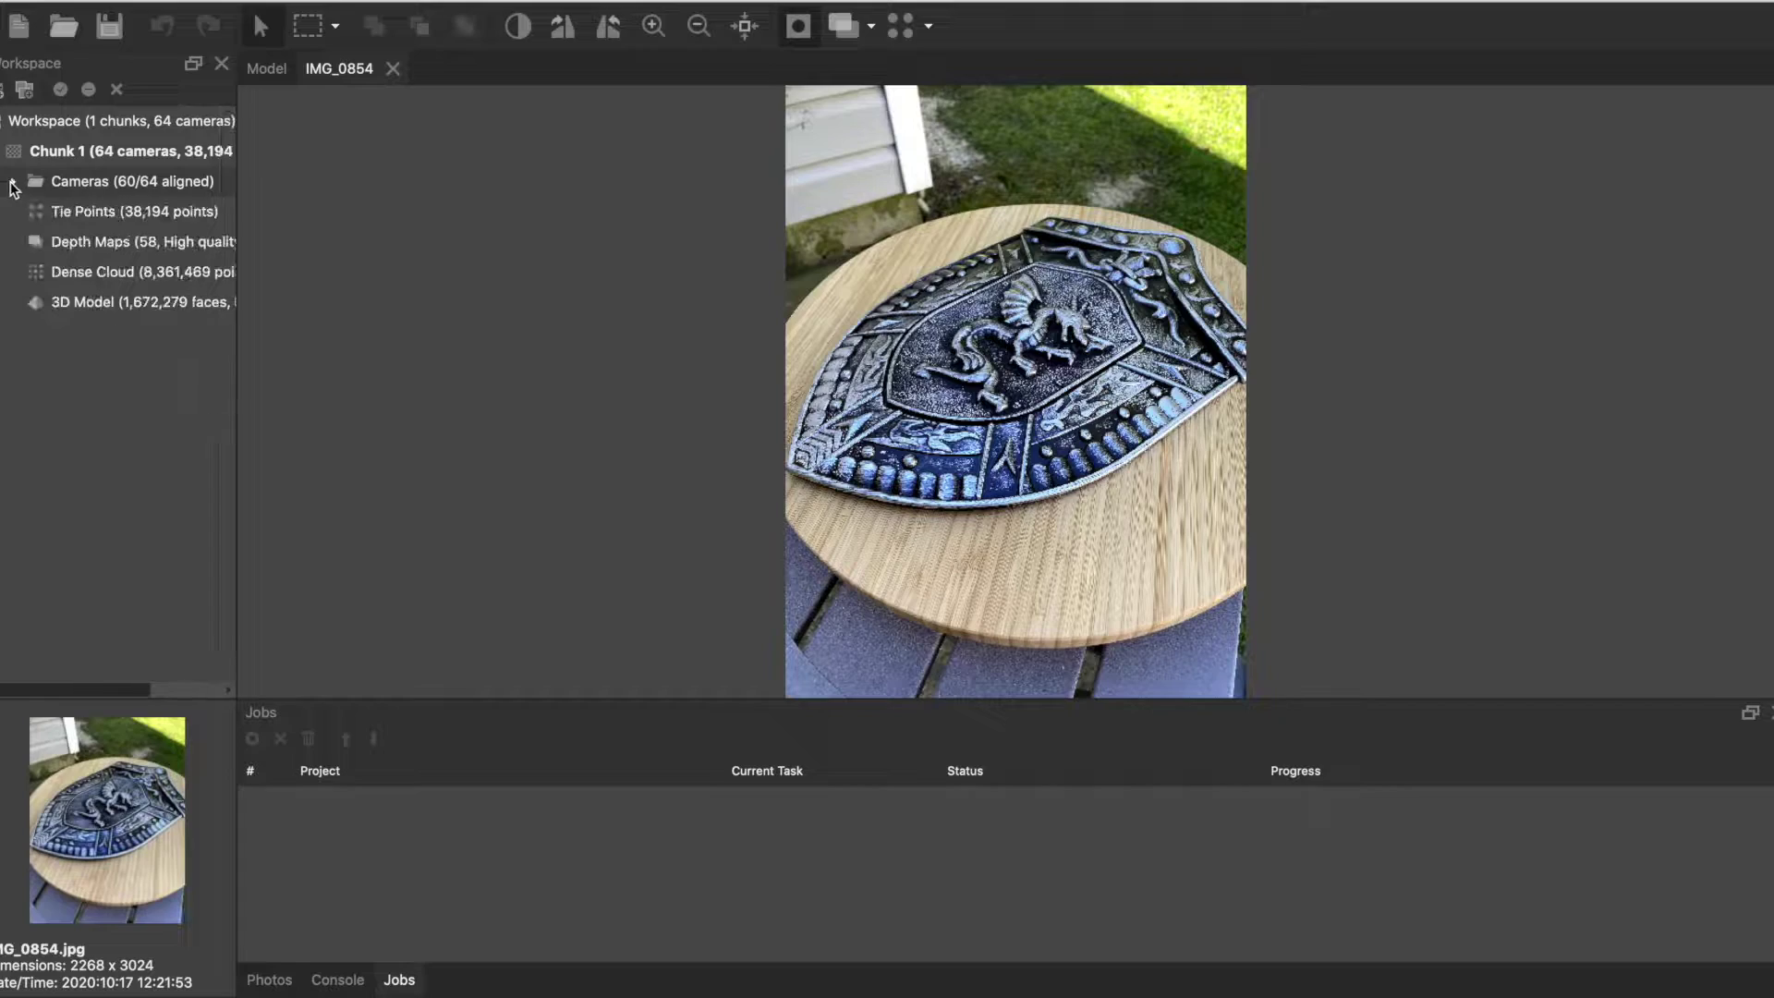
Step: Display the tie points, then the 8,361,469-point dense cloud, orbiting and zooming to inspect
double_click(104, 213)
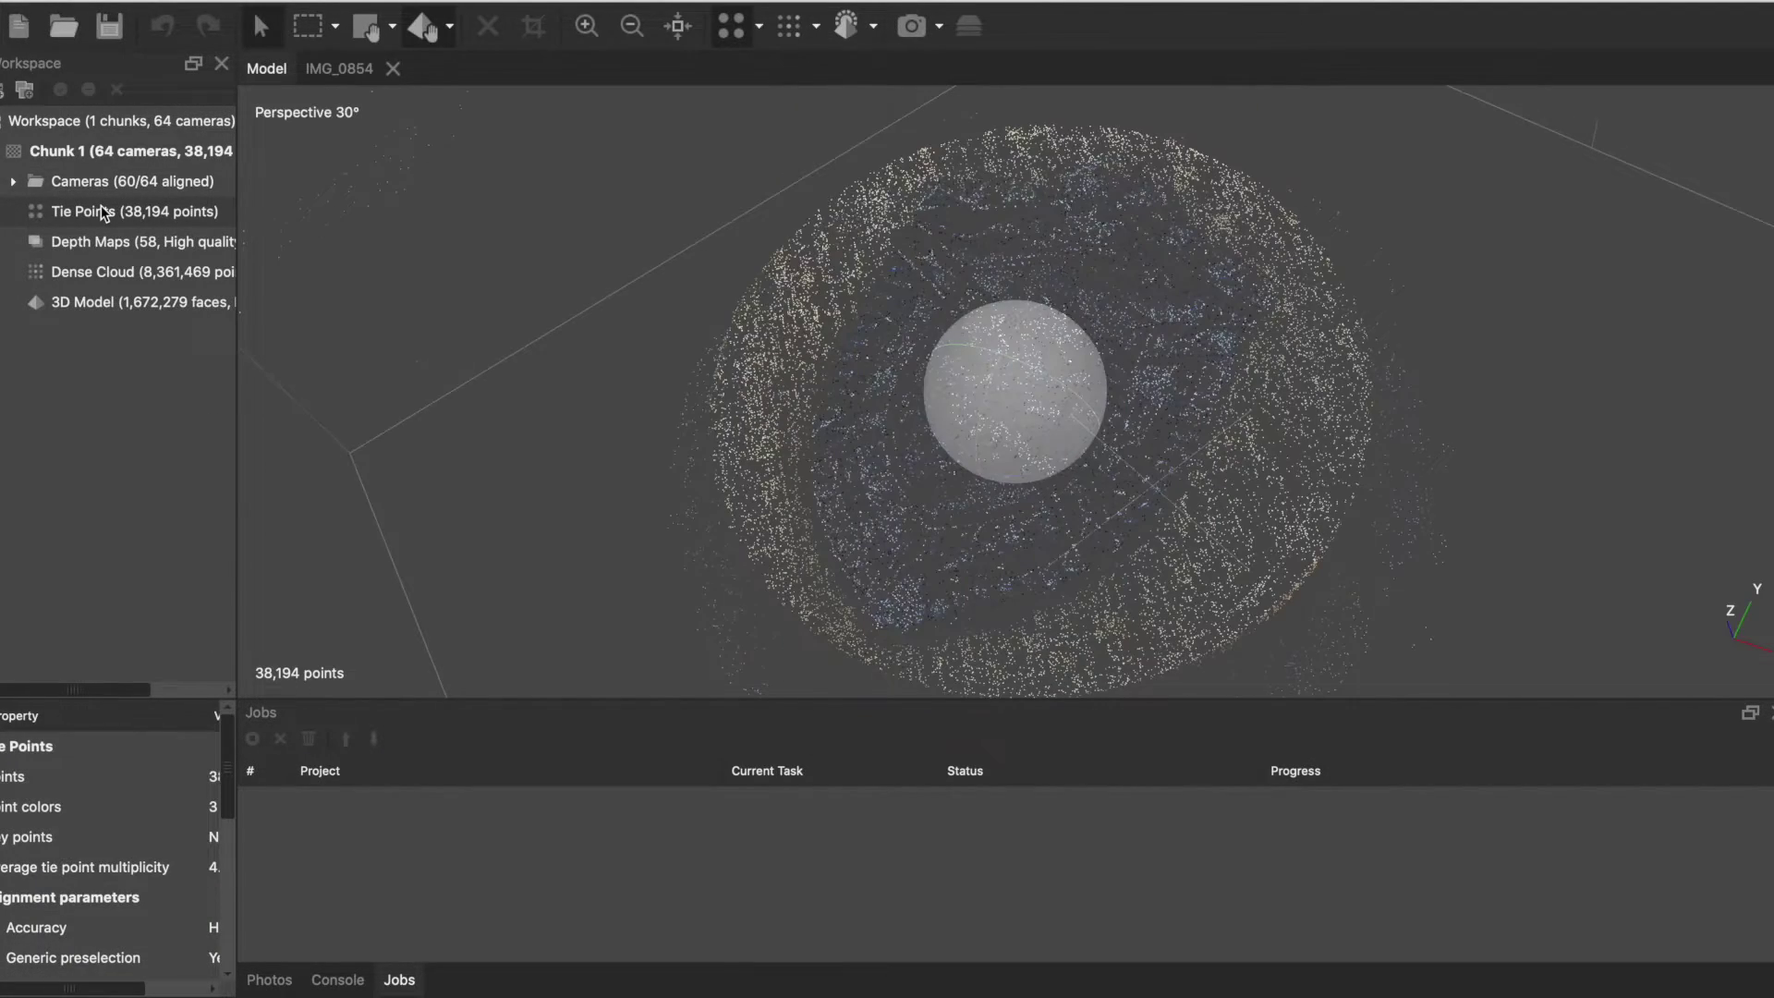
drag(1007, 411, 996, 450)
double_click(214, 280)
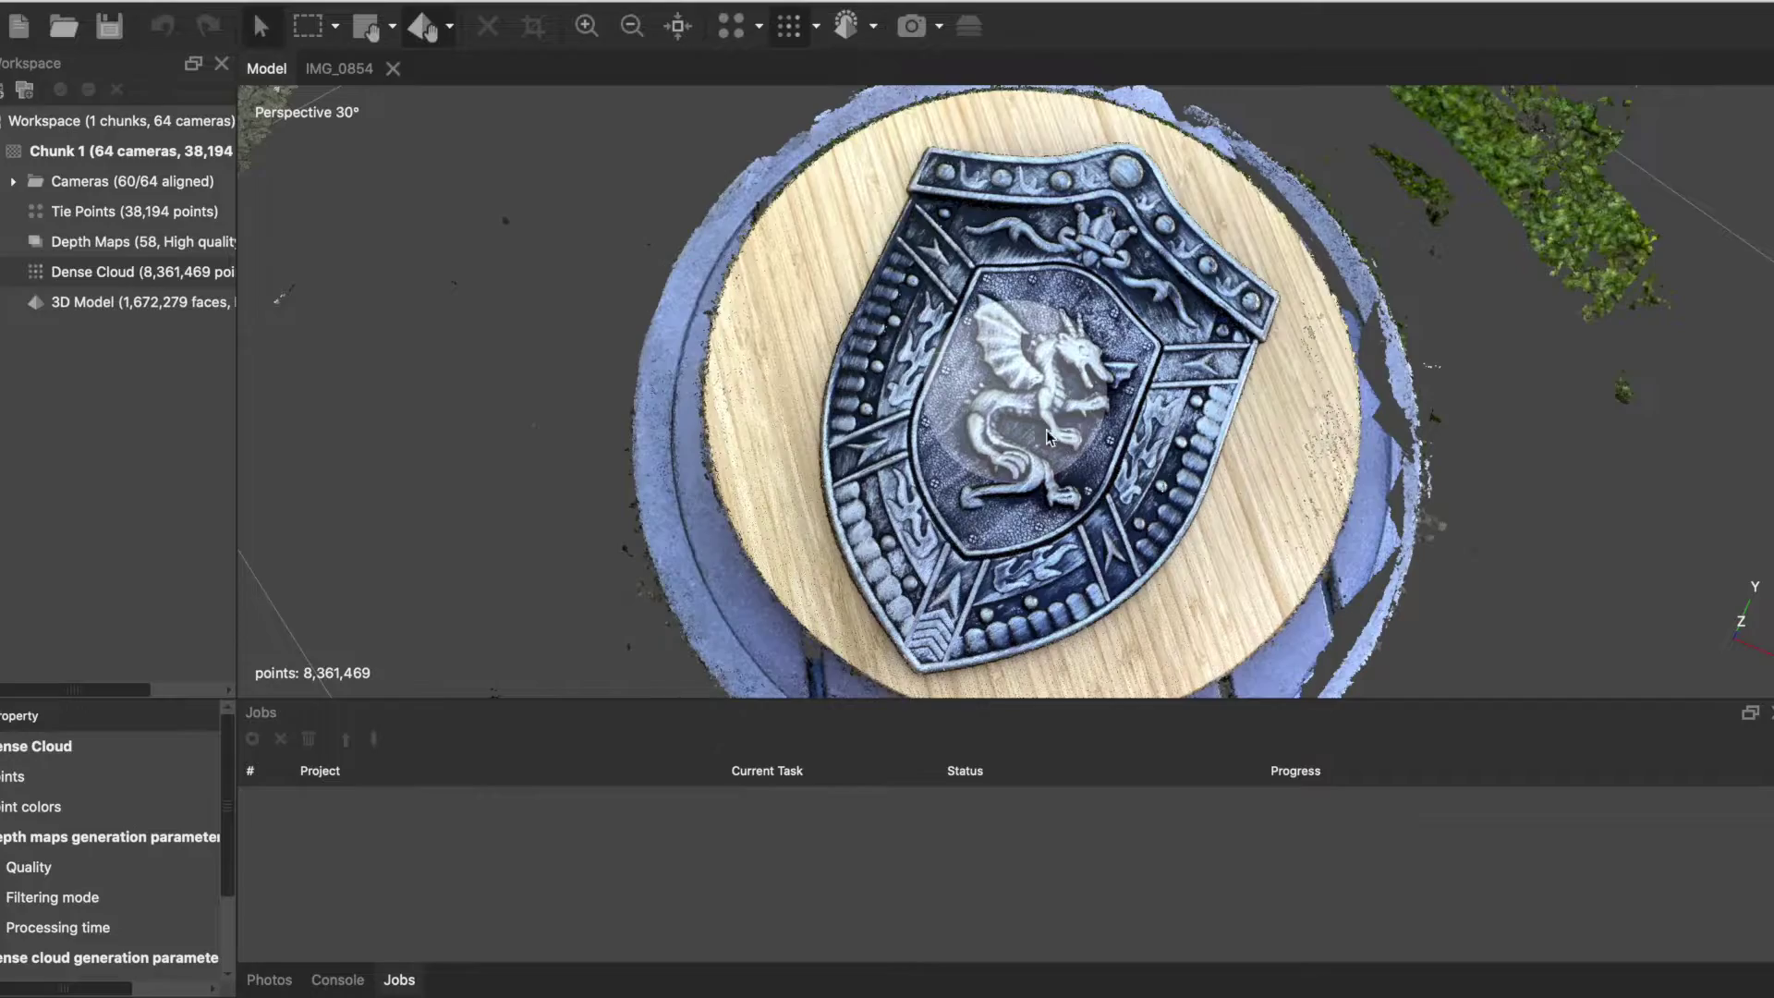
drag(997, 444, 1017, 392)
scroll(1017, 392, up, 10)
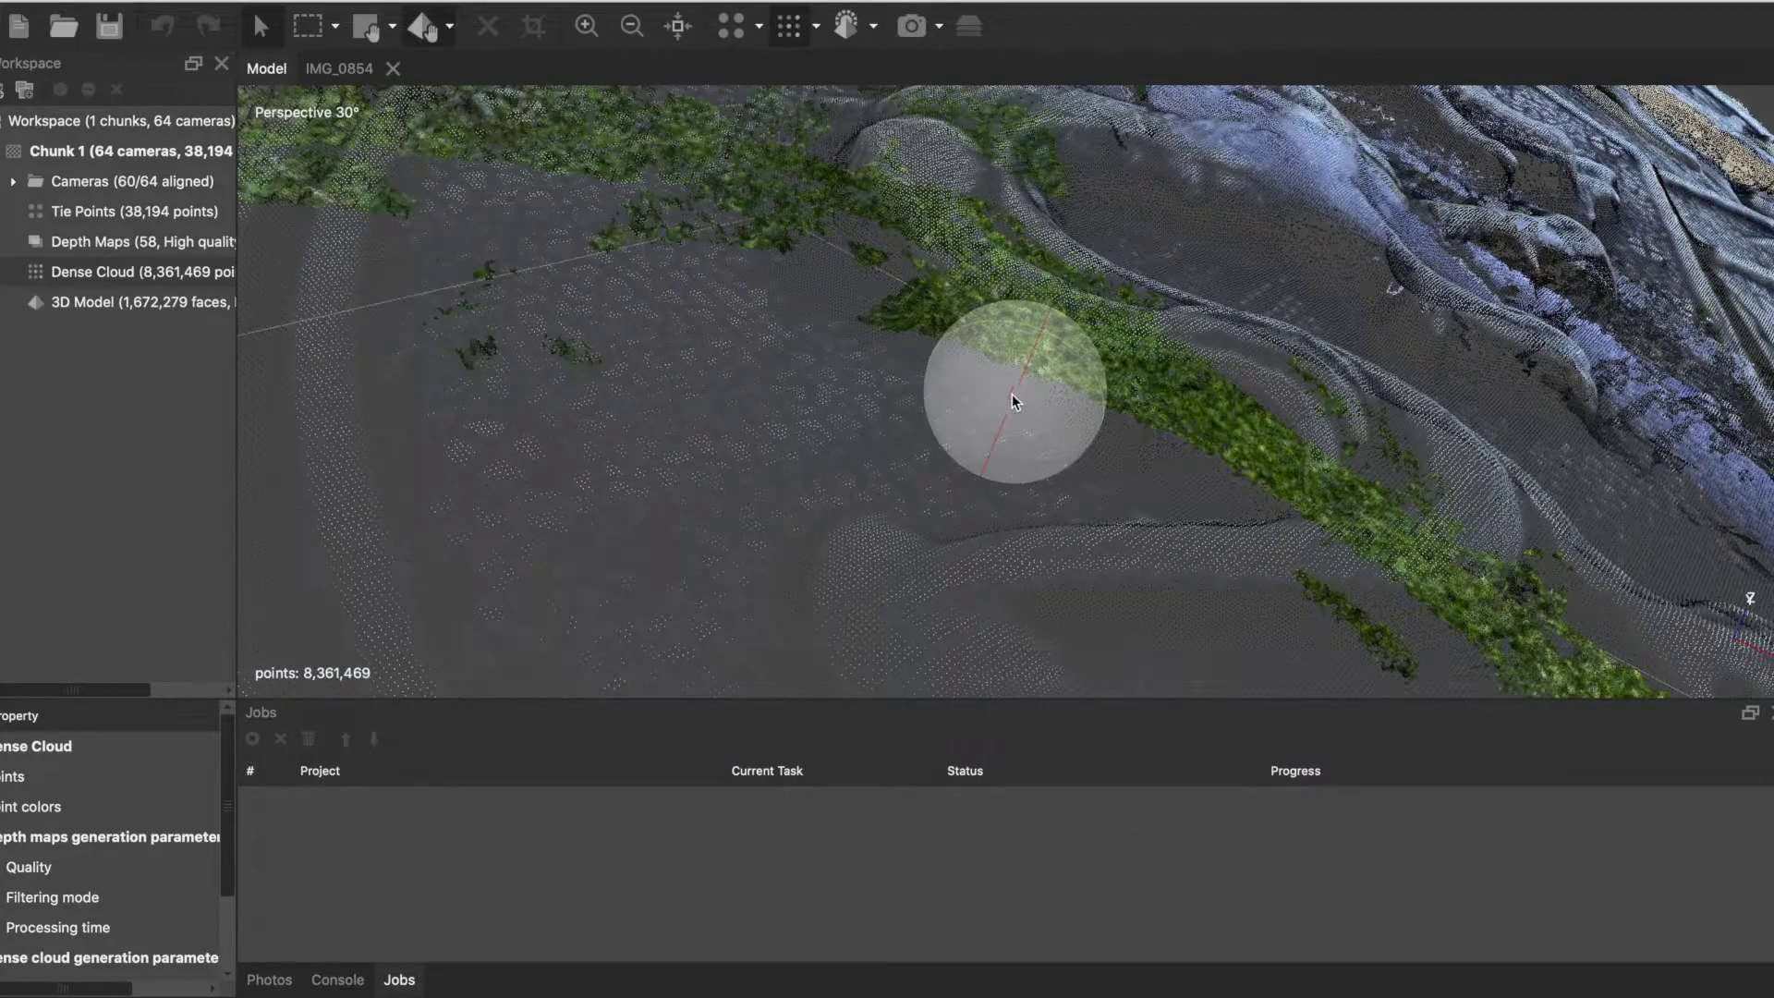
drag(1012, 394, 1006, 405)
Step: Rotate the dense cloud to an edge-on view of the board, then display the textured mesh
scroll(1008, 401, down, 10)
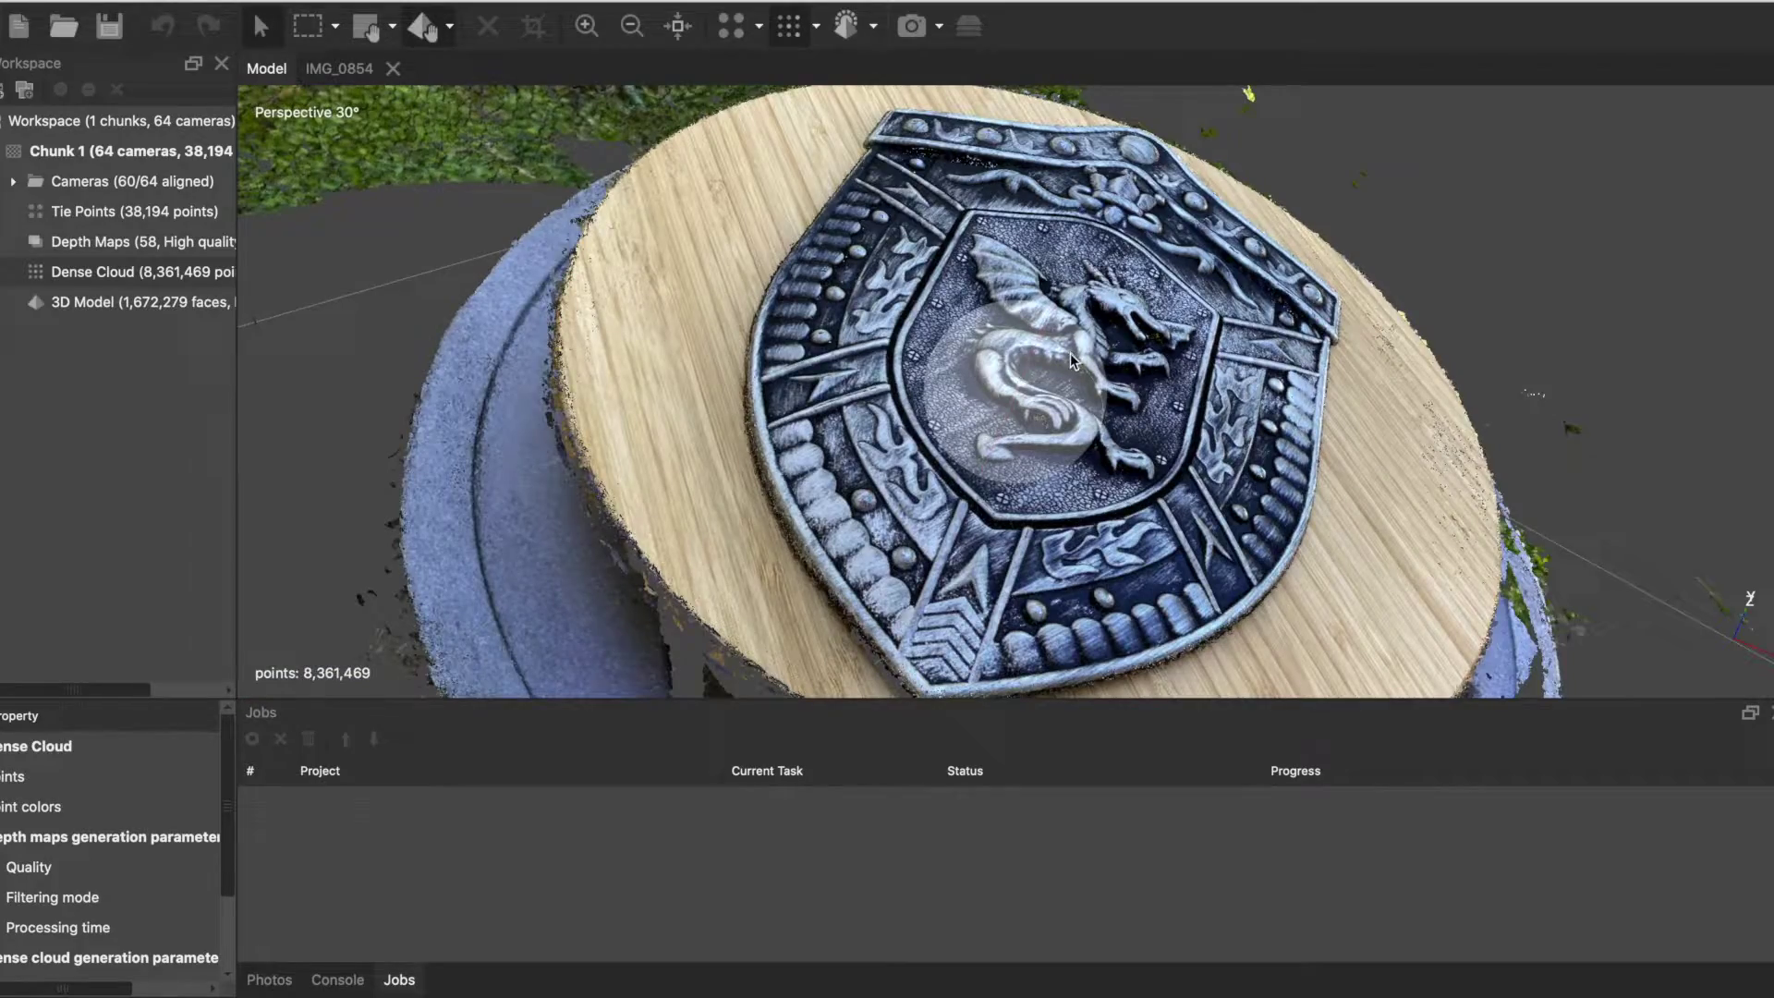
drag(1070, 353, 981, 352)
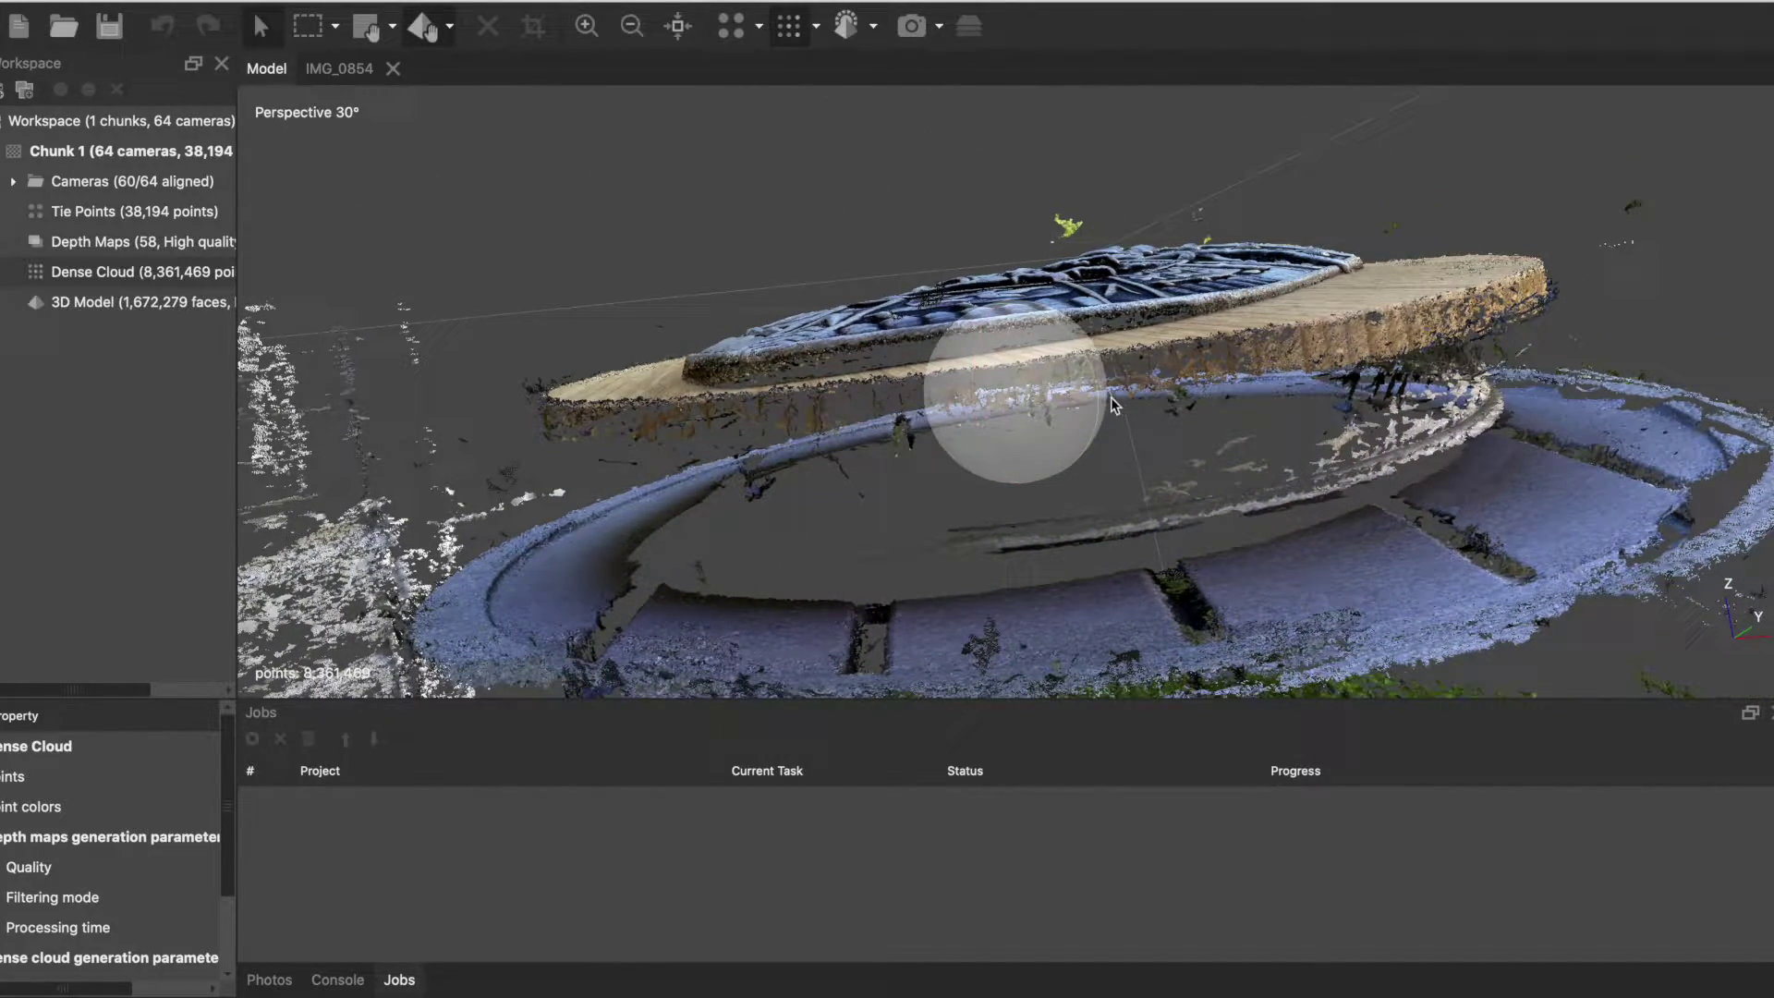
drag(1084, 409, 989, 355)
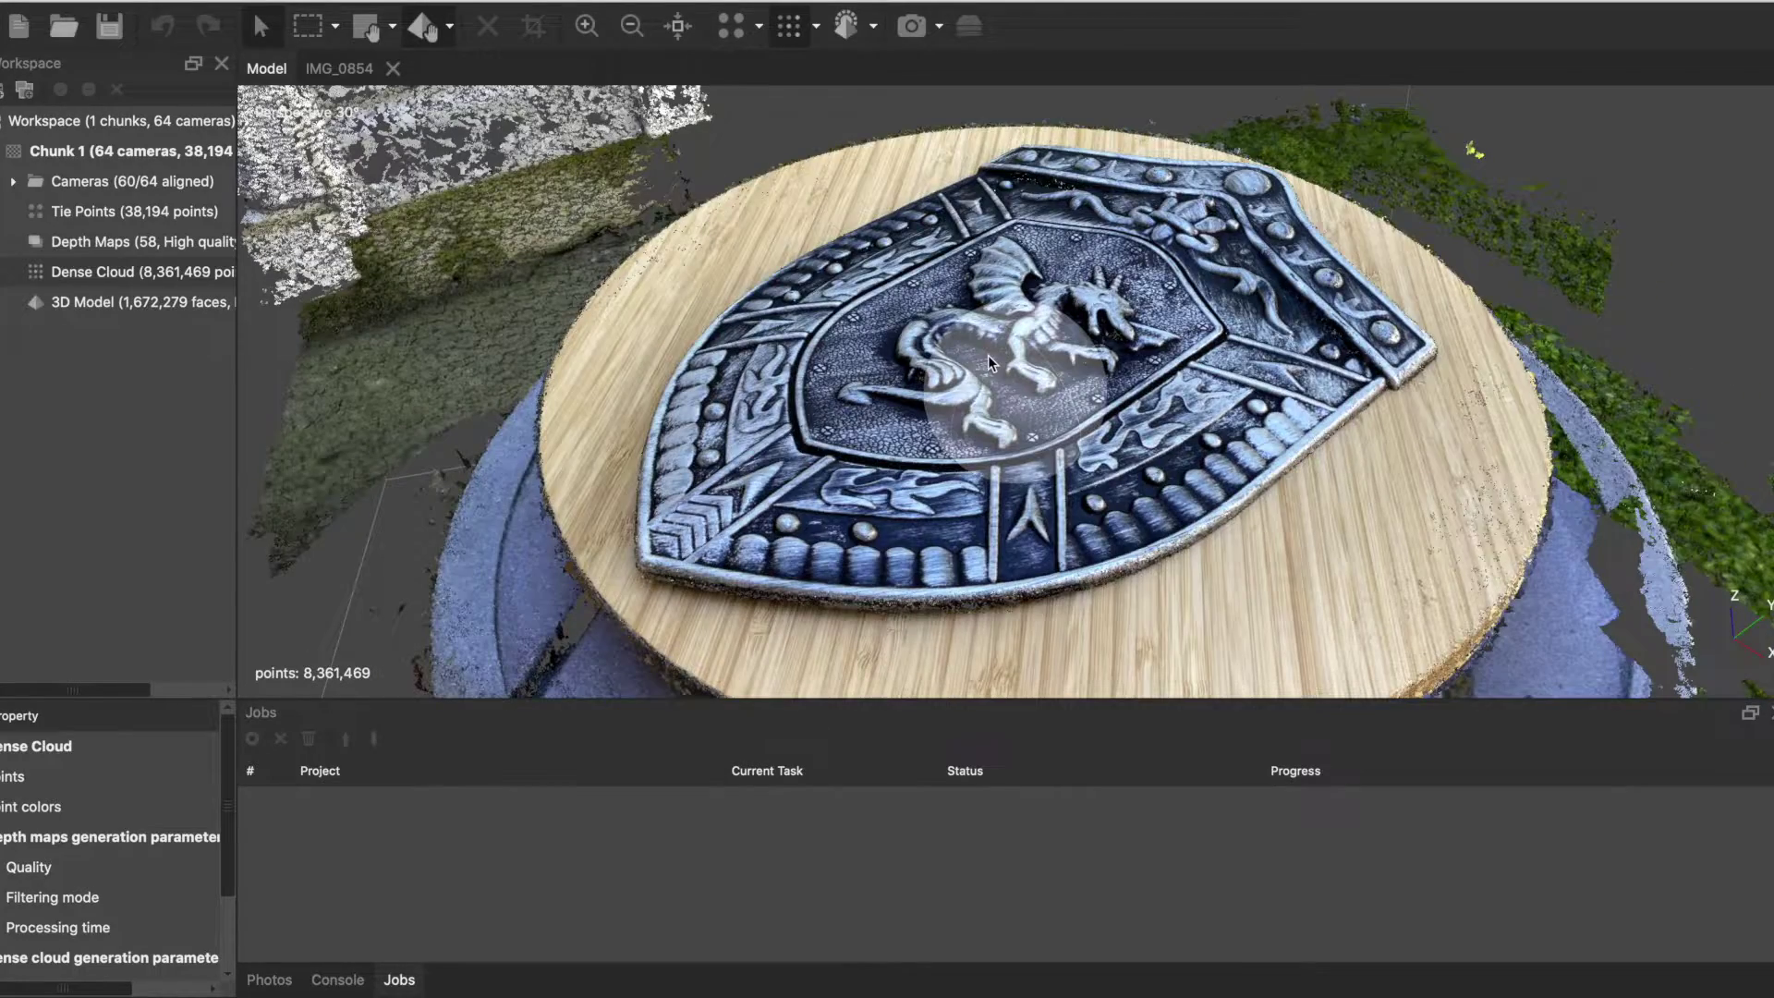
double_click(187, 303)
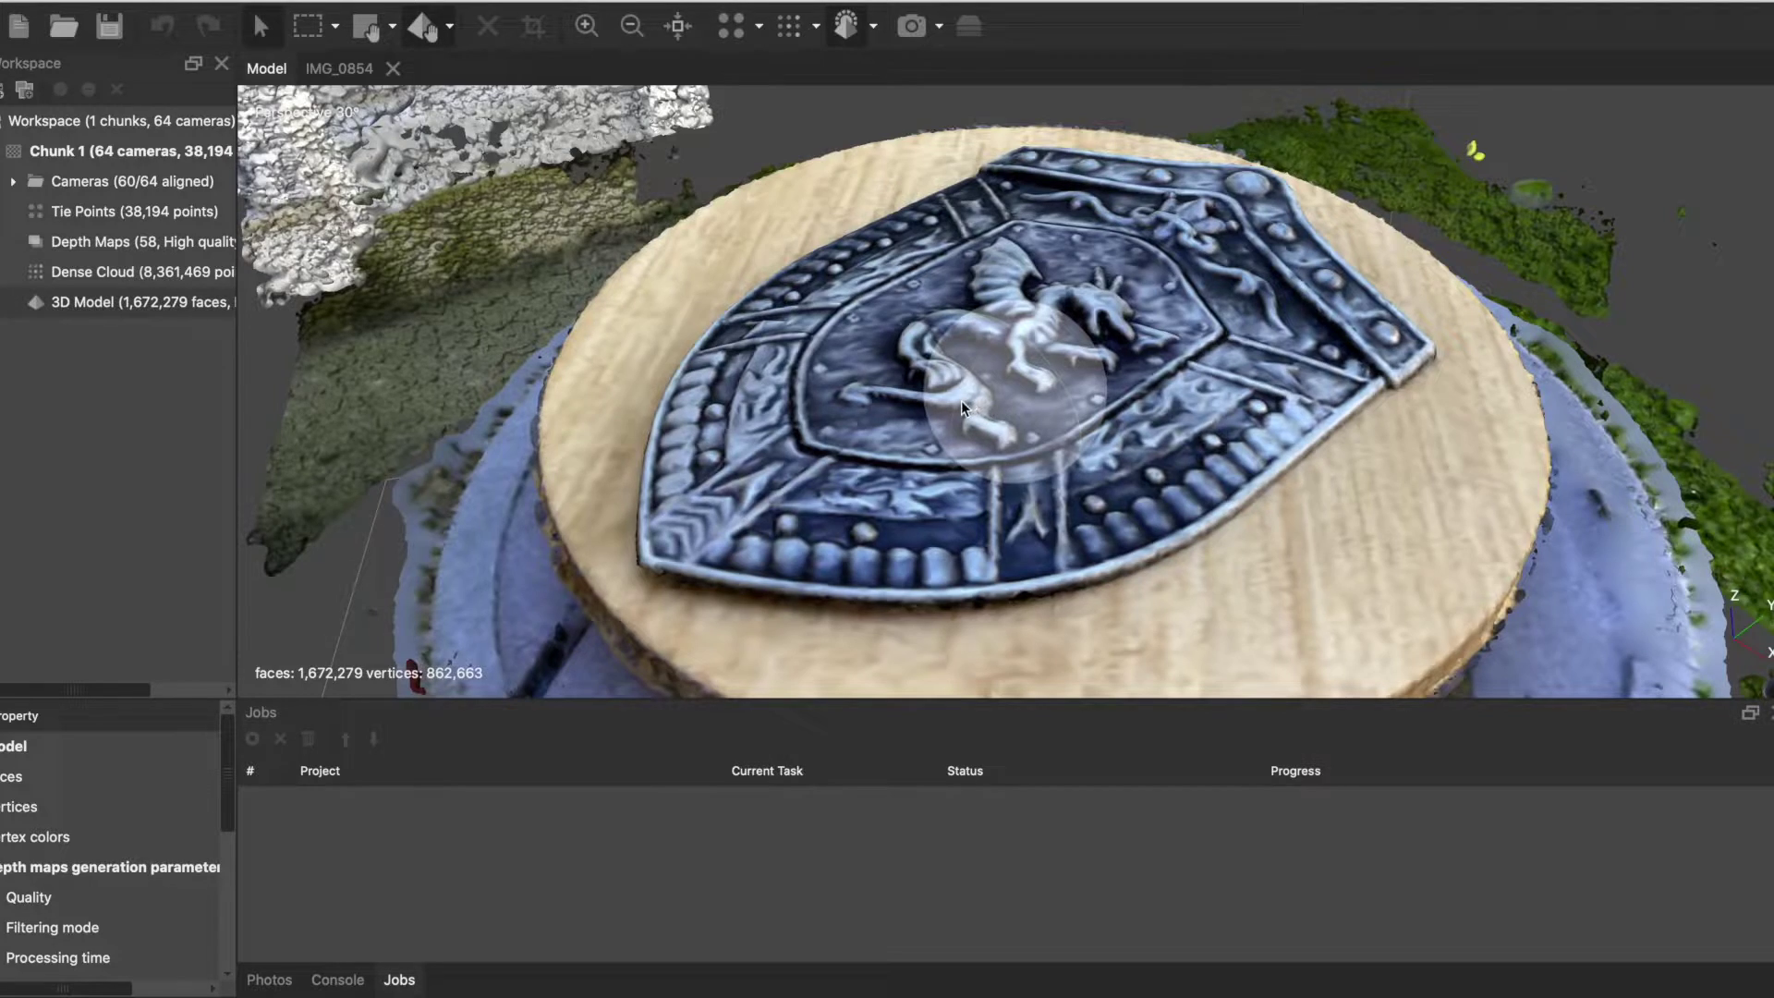
Step: Reframe the model and rectangle-select the 359,824 faces covering the shield and board
mouse_move(961, 401)
mouse_down()
mouse_move(974, 379)
mouse_move(962, 420)
mouse_up()
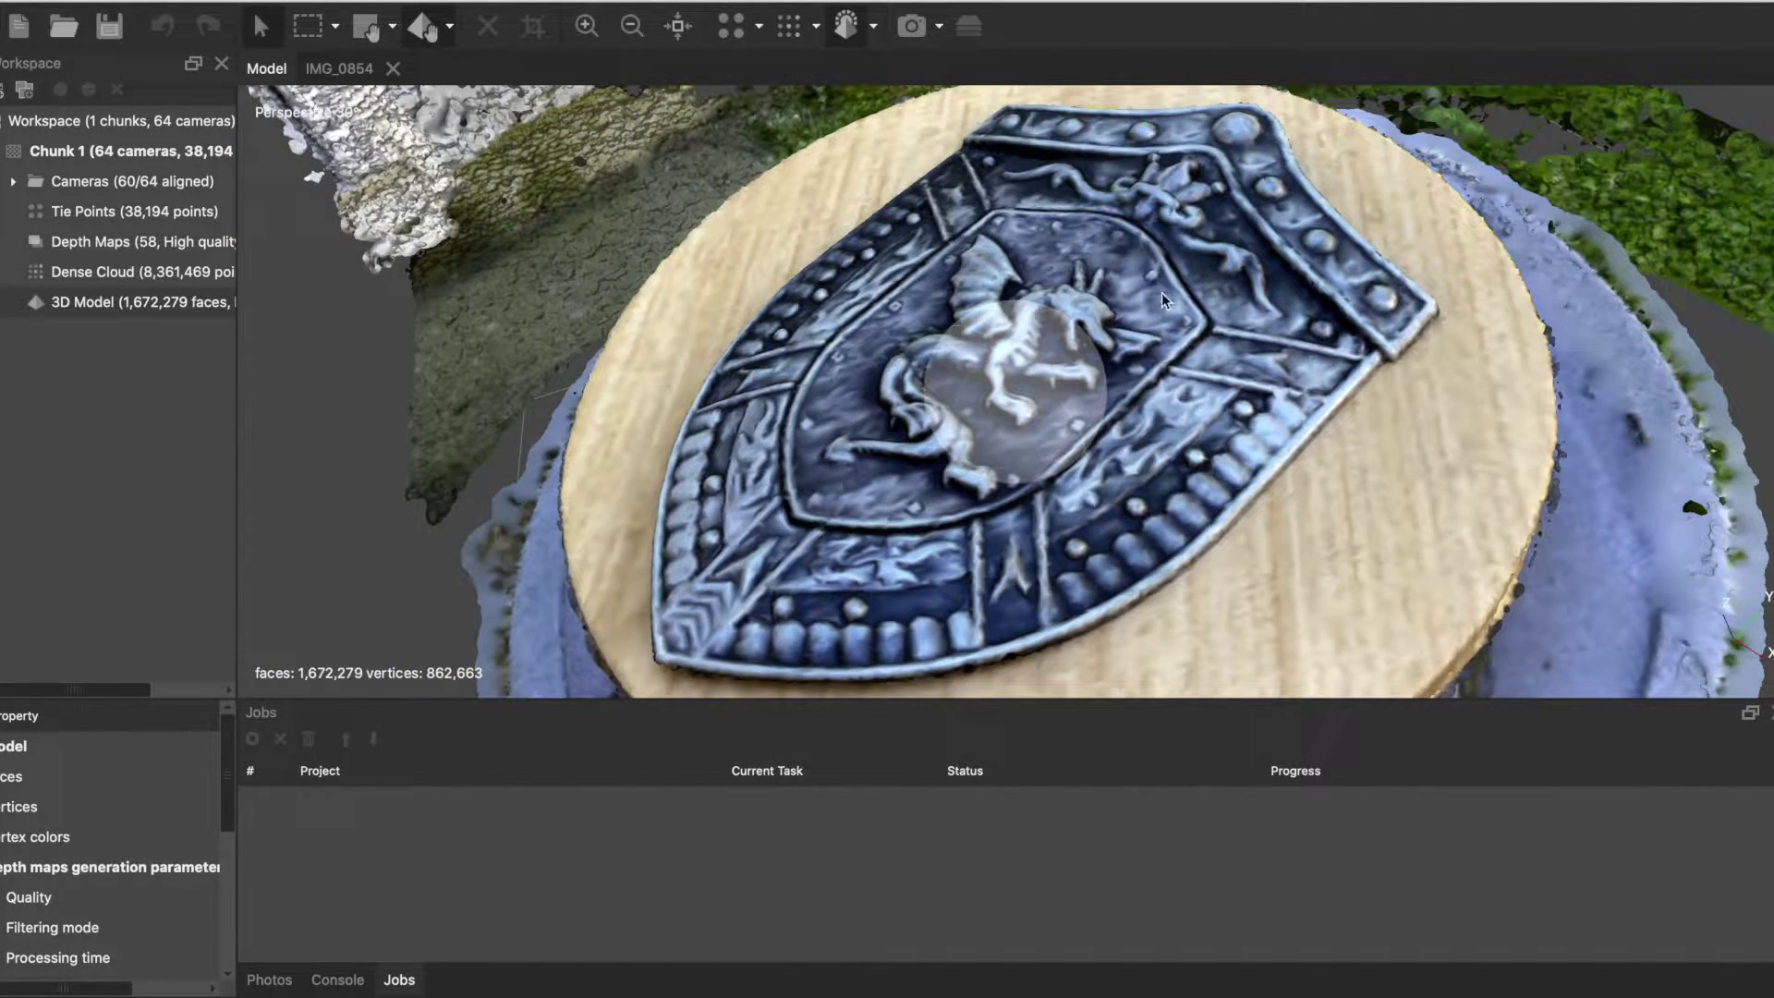
scroll(928, 390, up, 5)
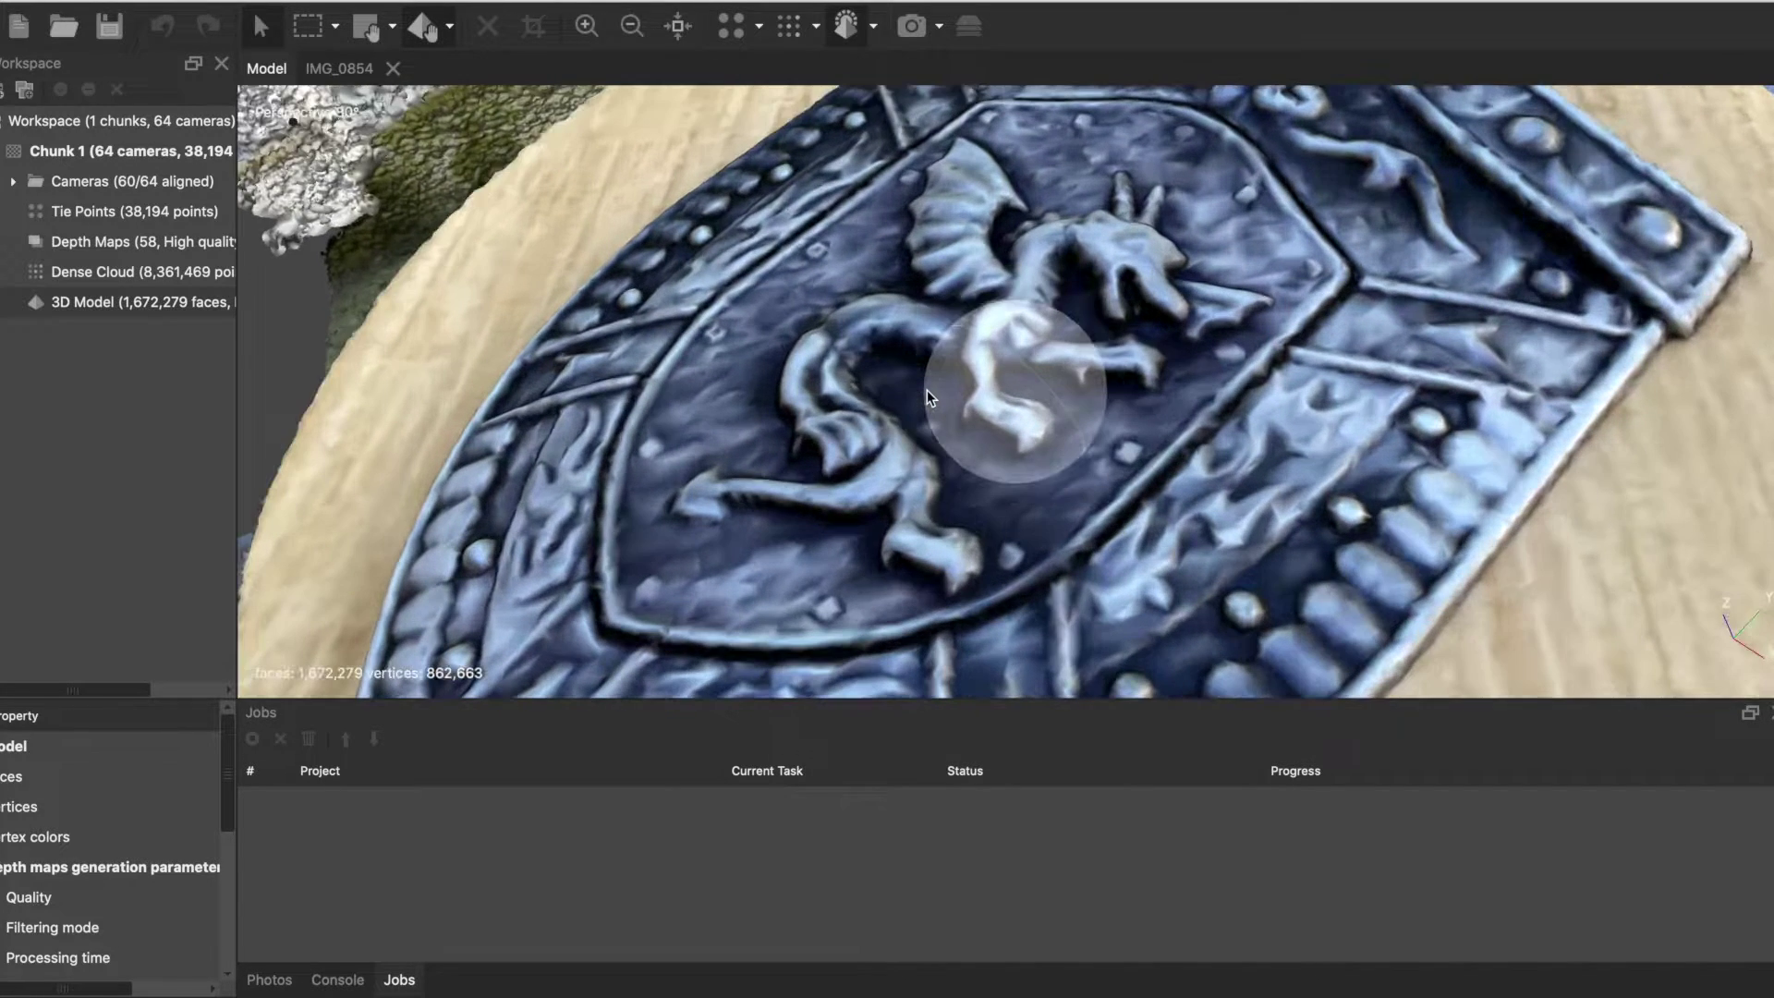
scroll(1134, 398, down, 10)
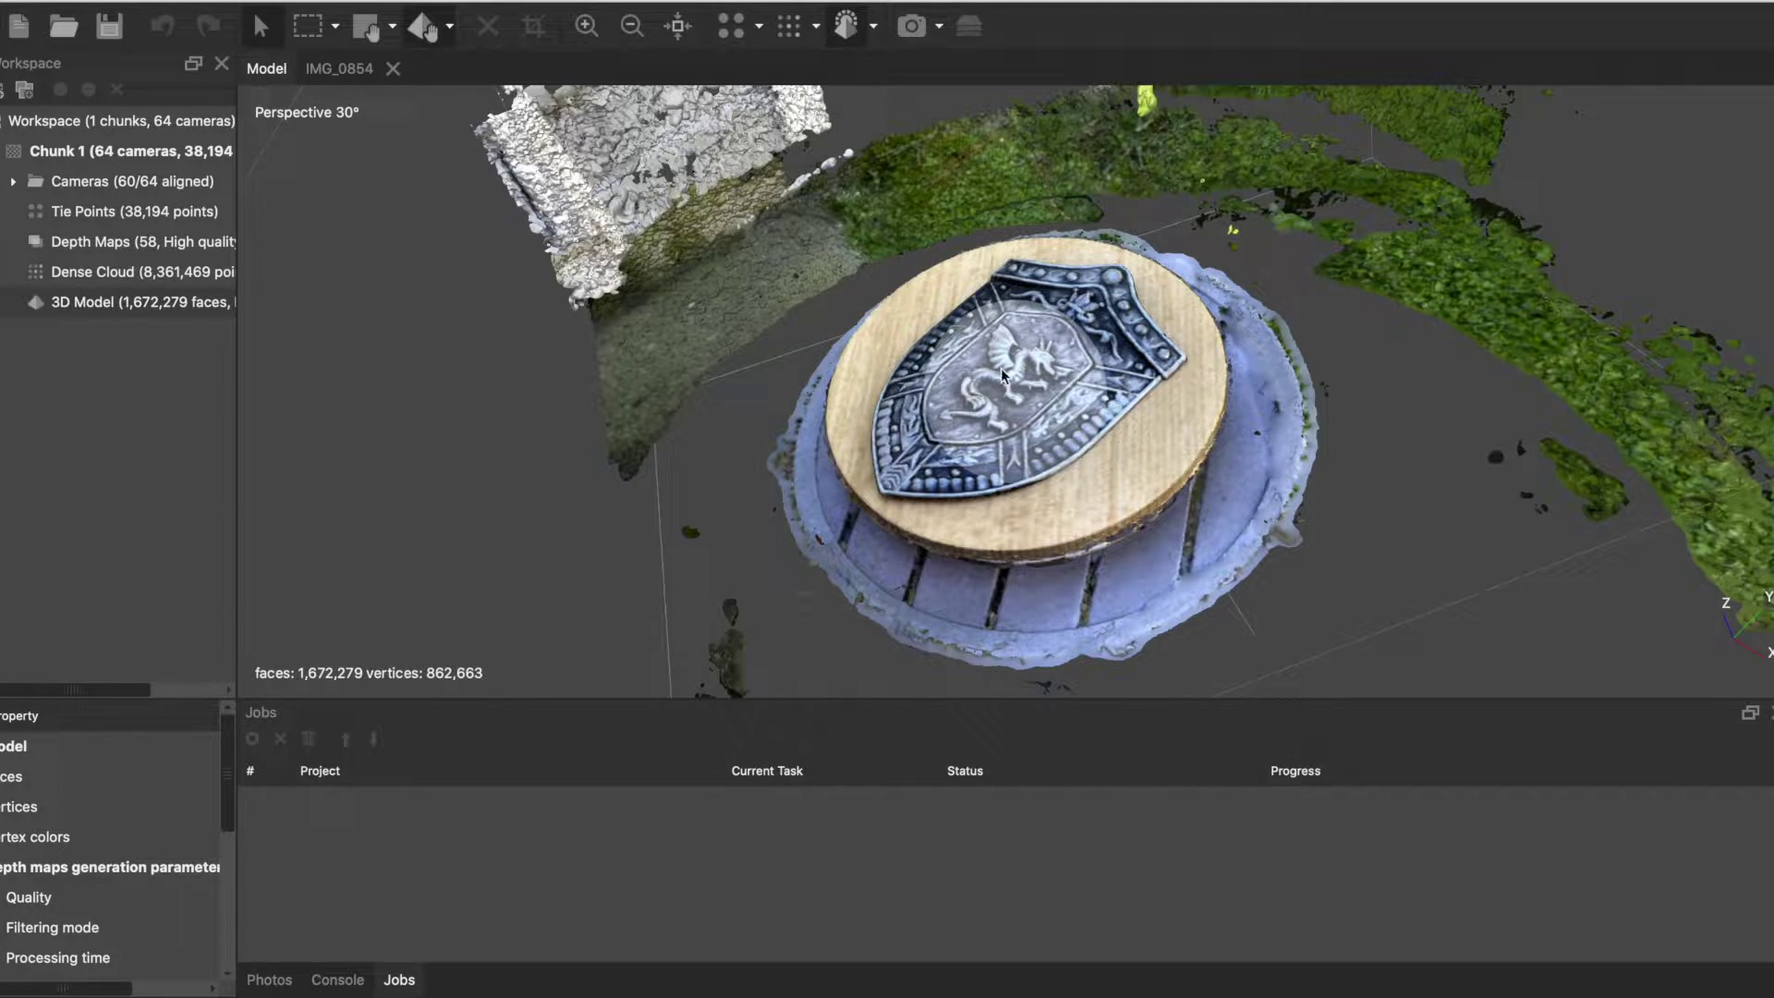
drag(1011, 357, 791, 228)
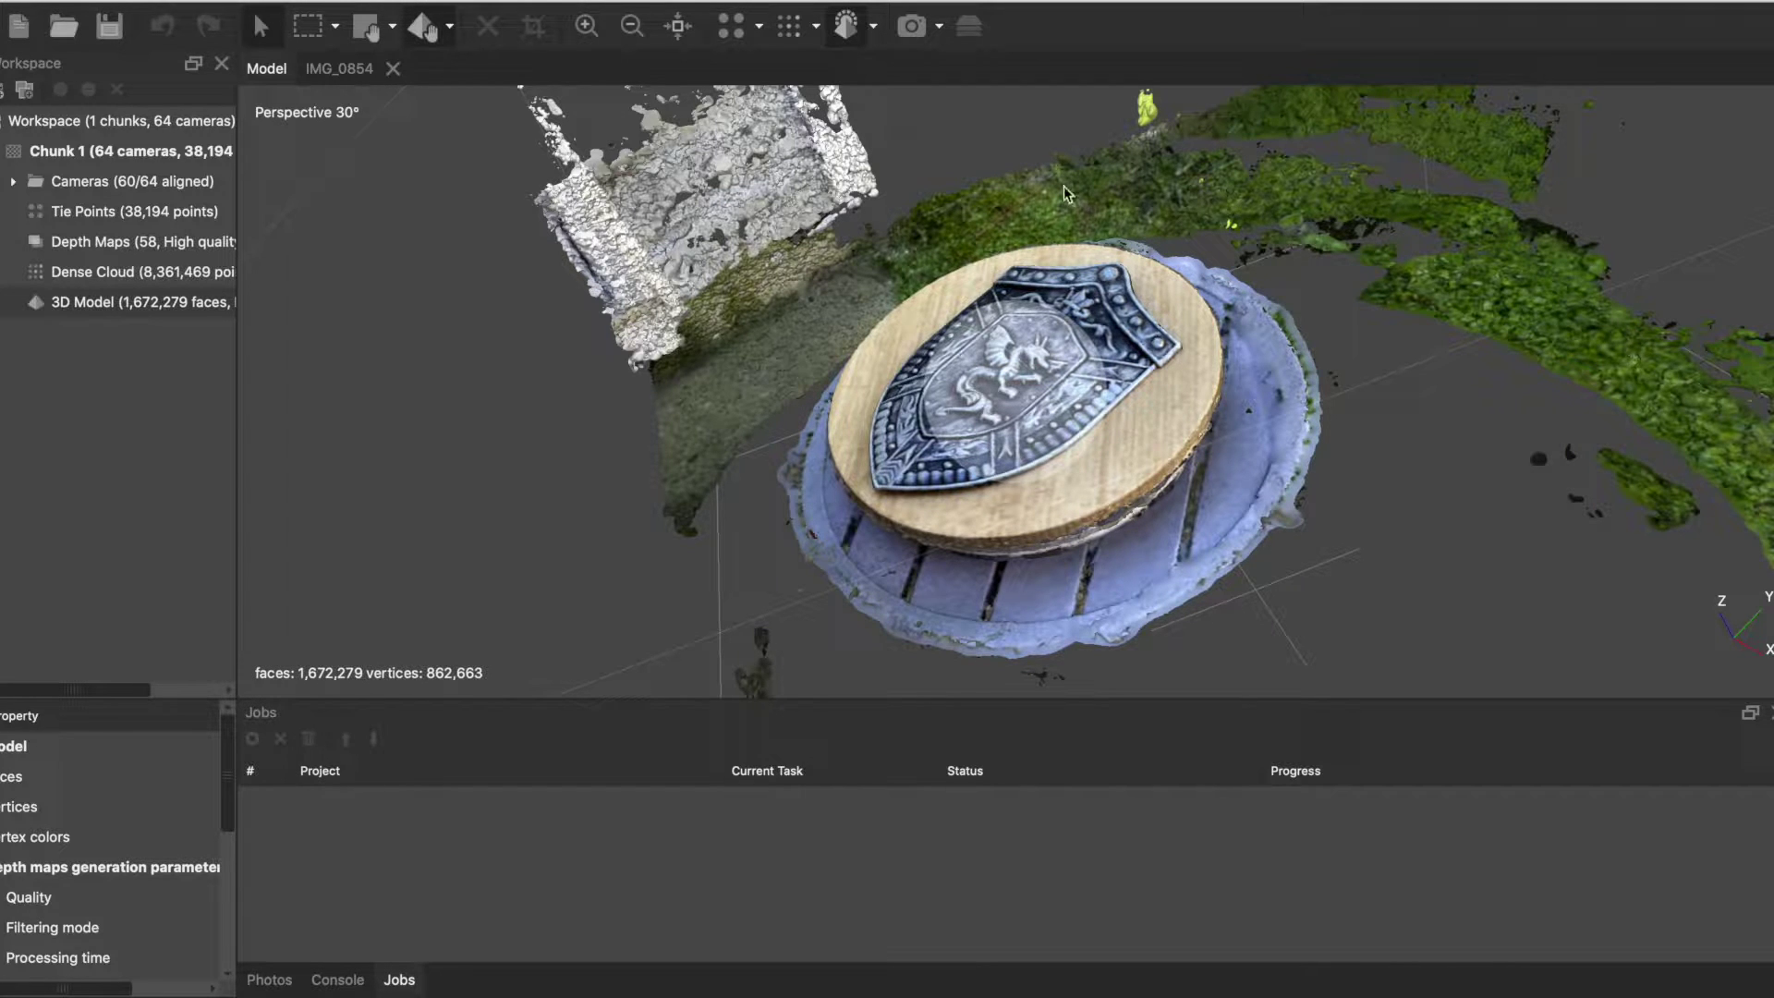
scroll(742, 254, up, 3)
drag(704, 166, 1347, 584)
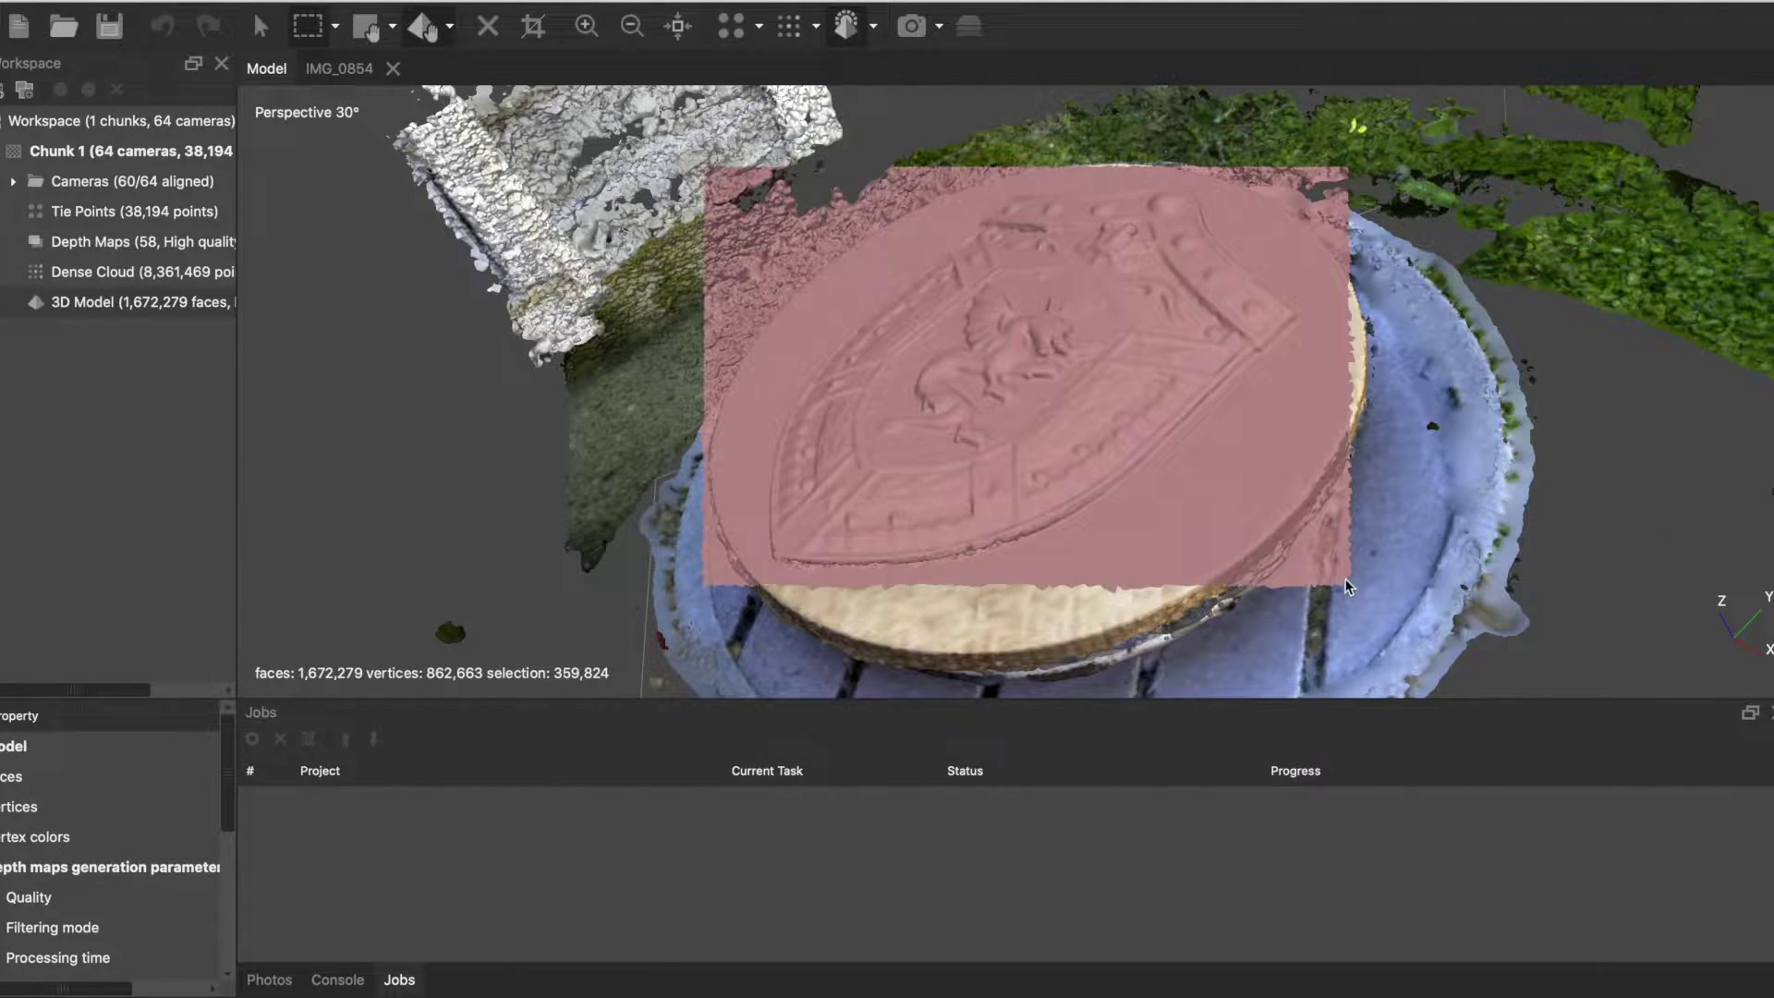
Step: Clear the shield's face selection and return to navigation mode
click(273, 29)
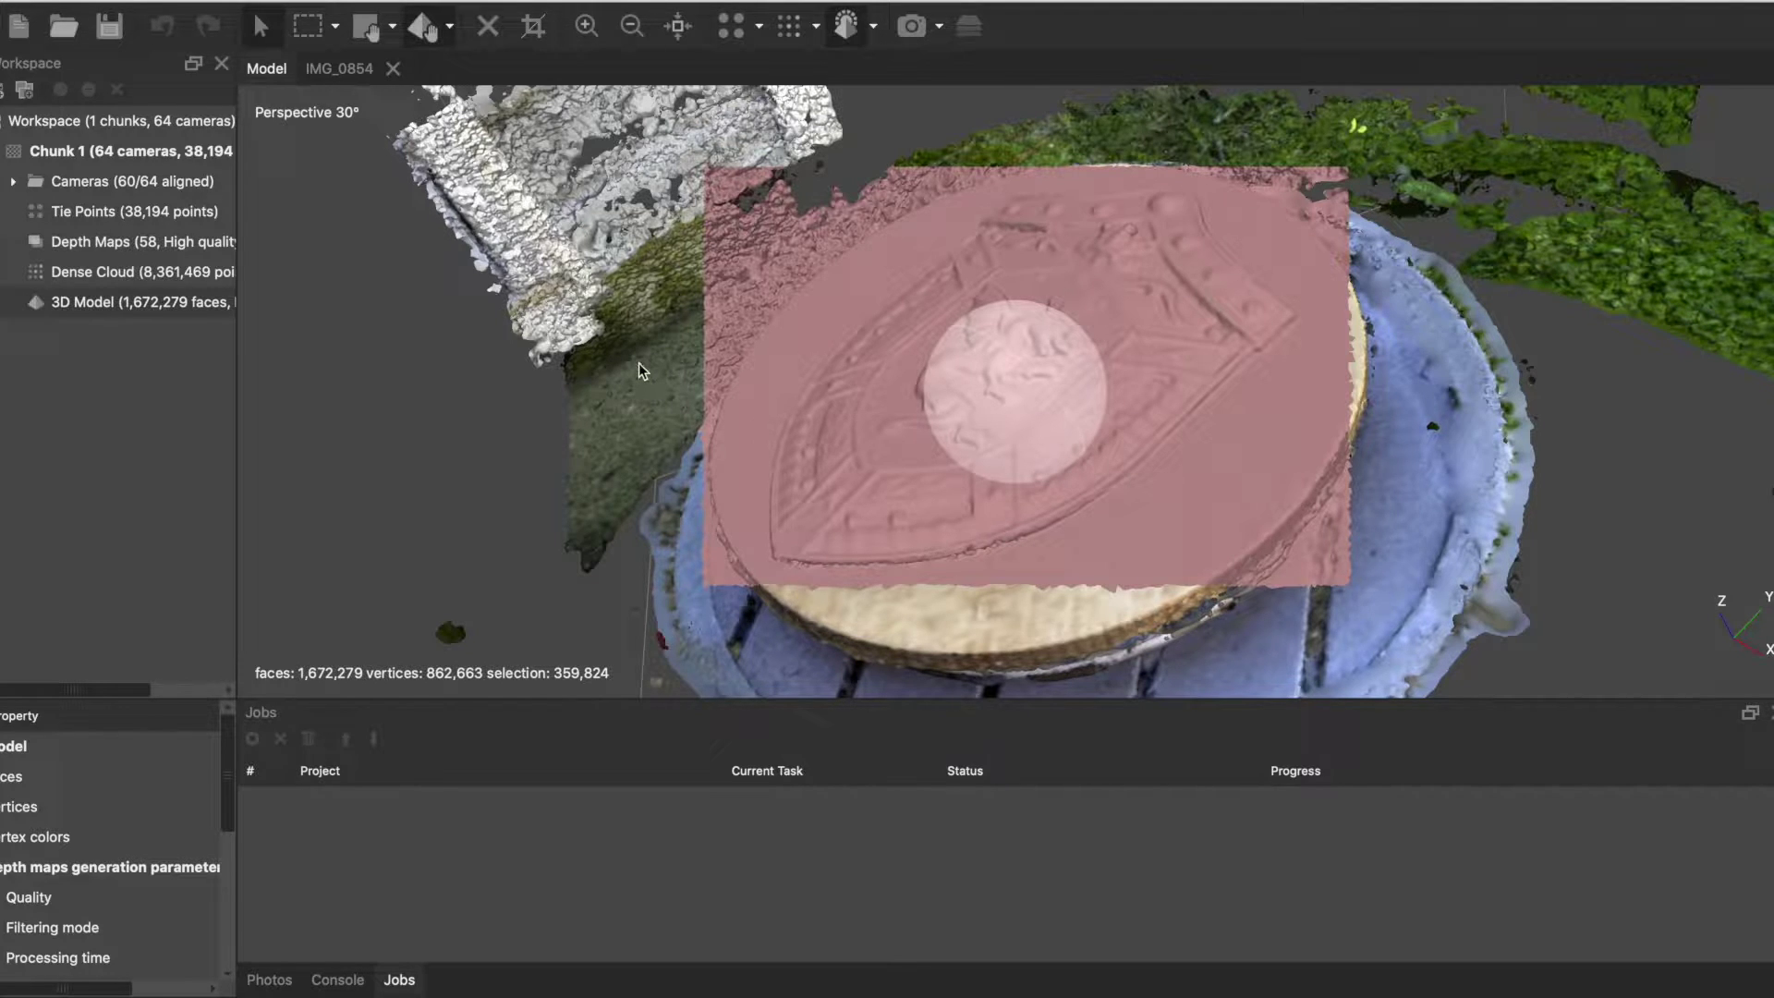
click(612, 358)
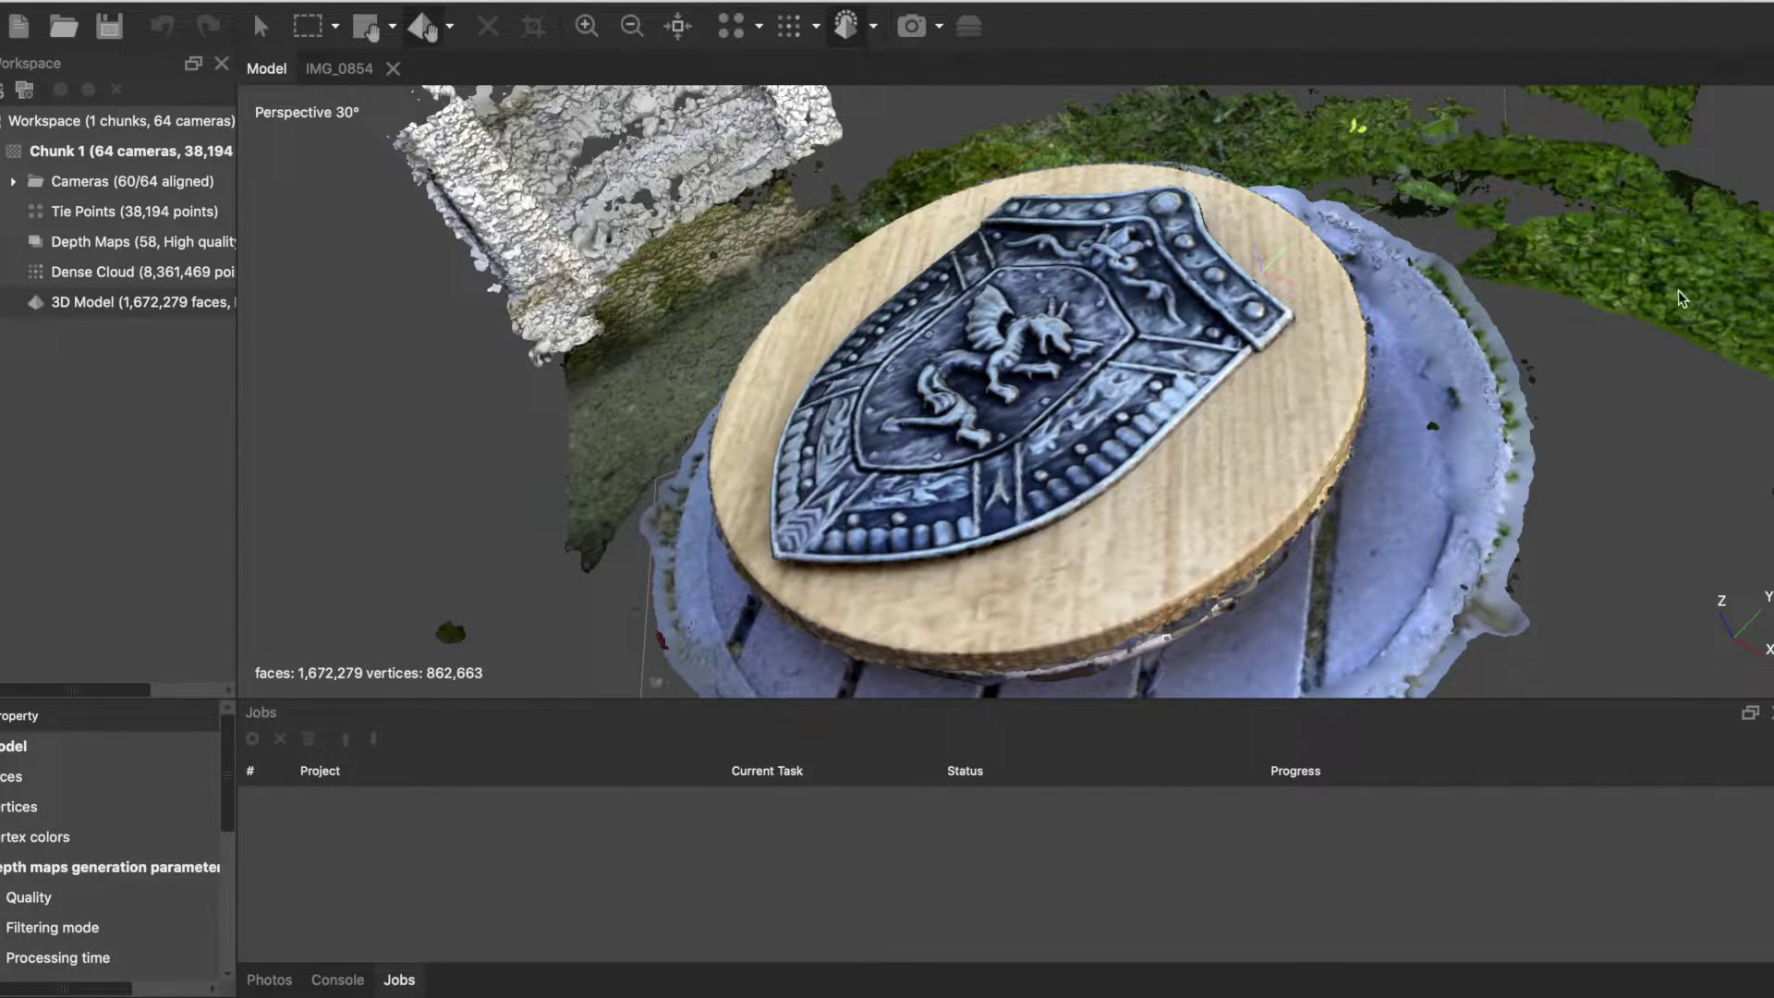
drag(690, 363, 698, 373)
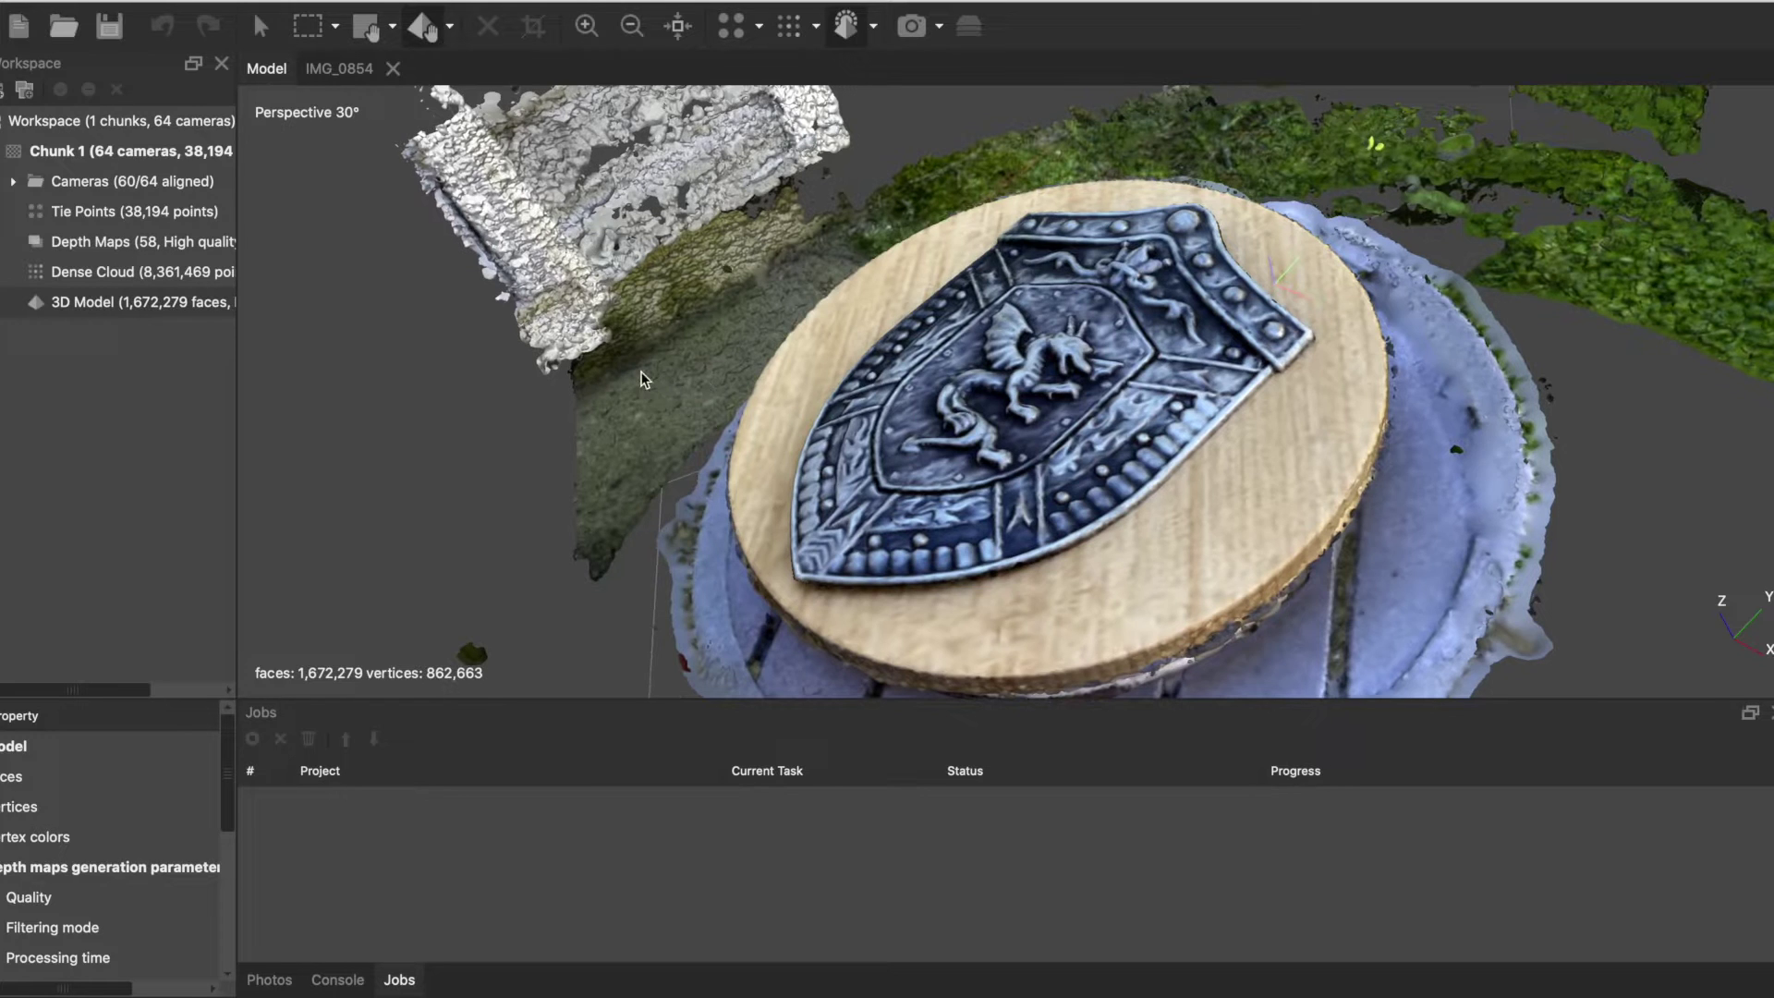
click(260, 26)
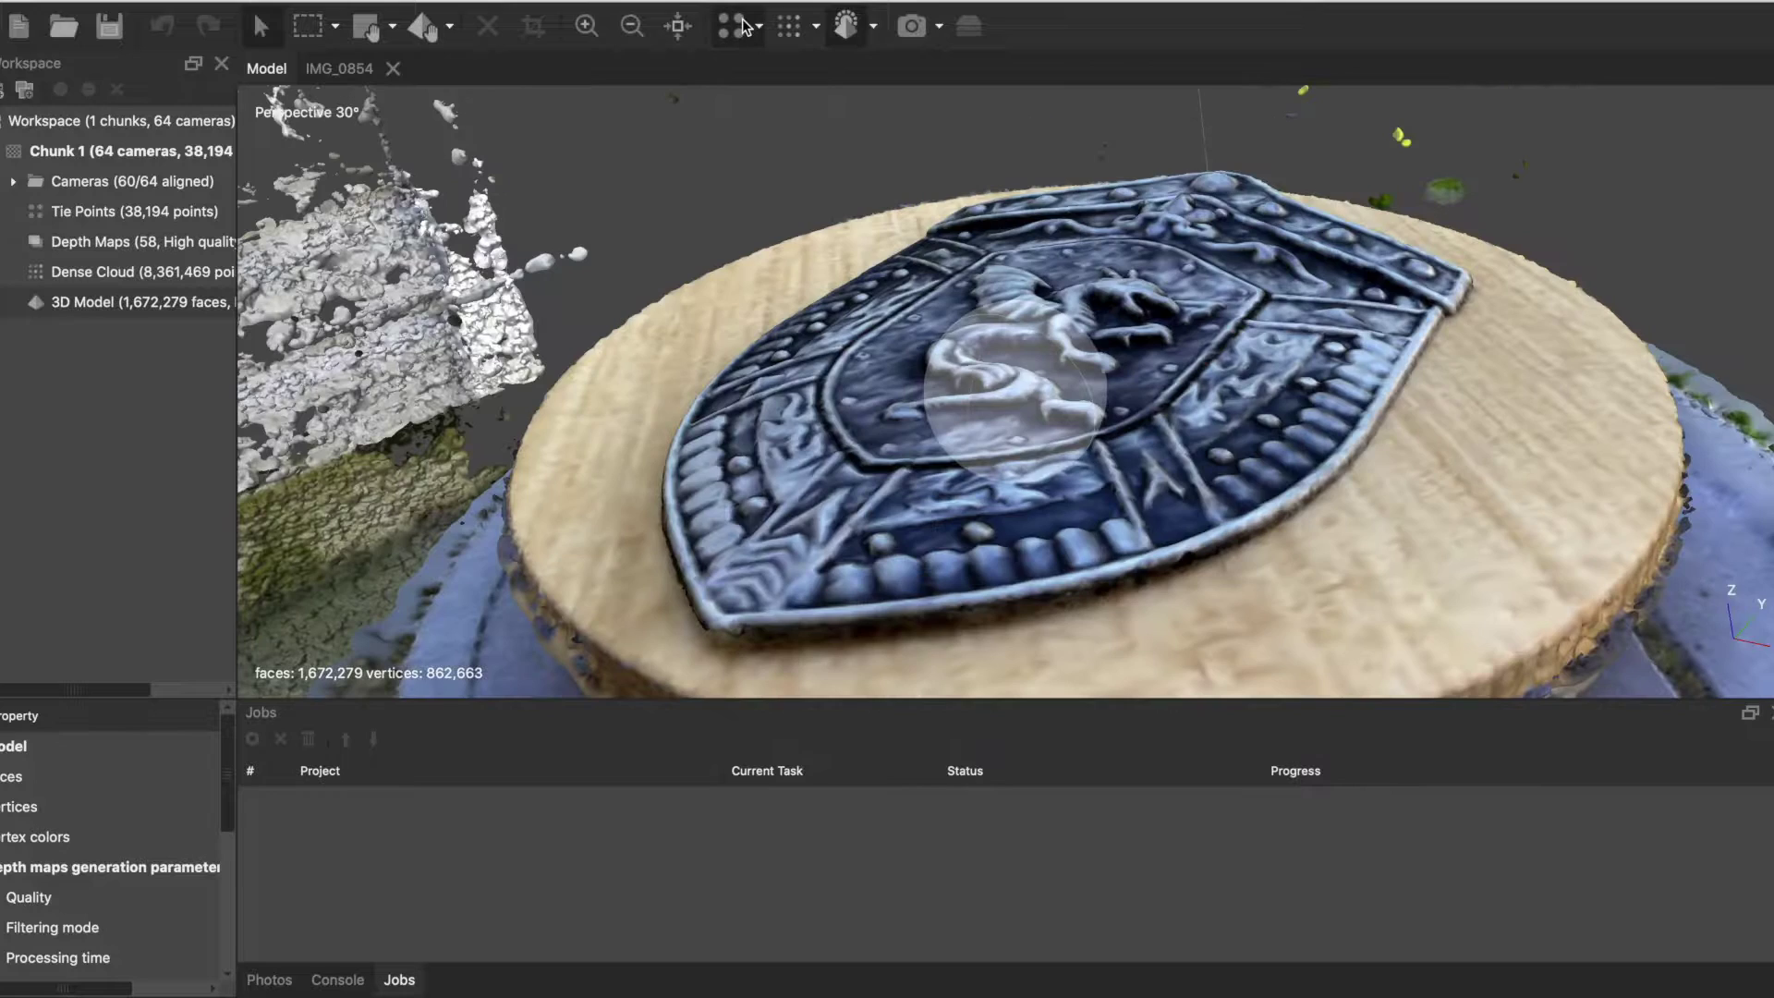
Step: Switch from tie points and dense cloud to the 3D model, then open its display-mode choices
click(740, 26)
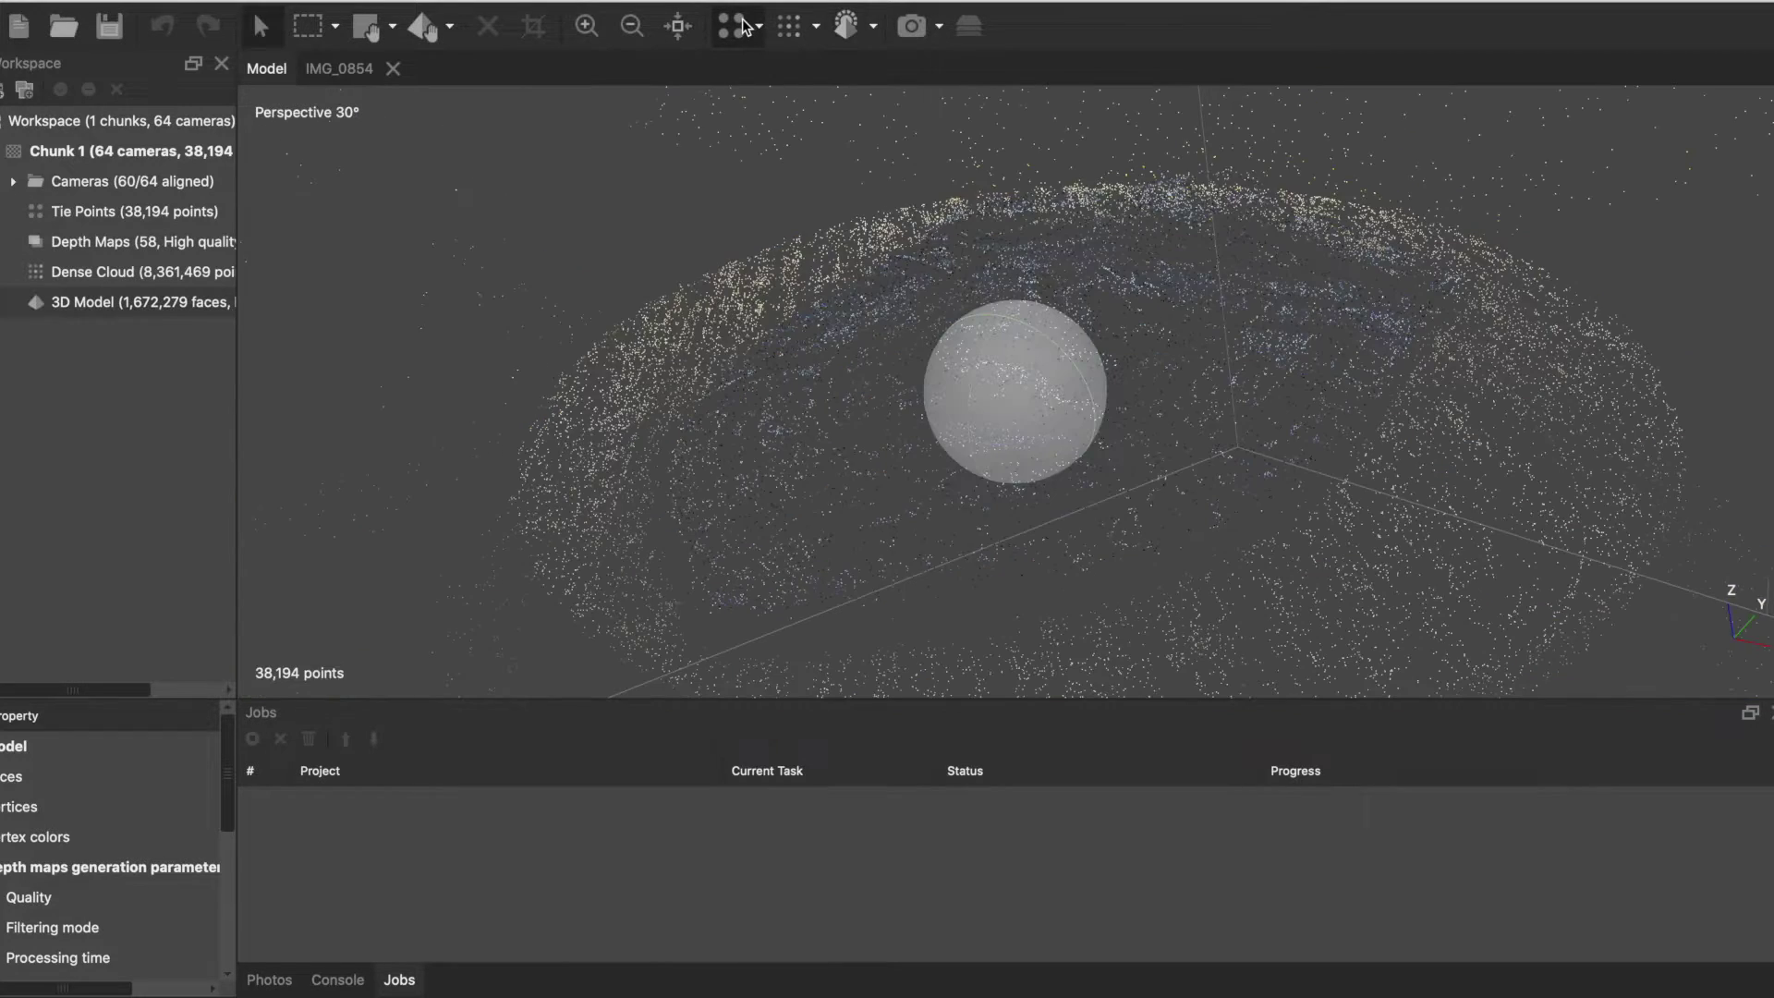
click(790, 26)
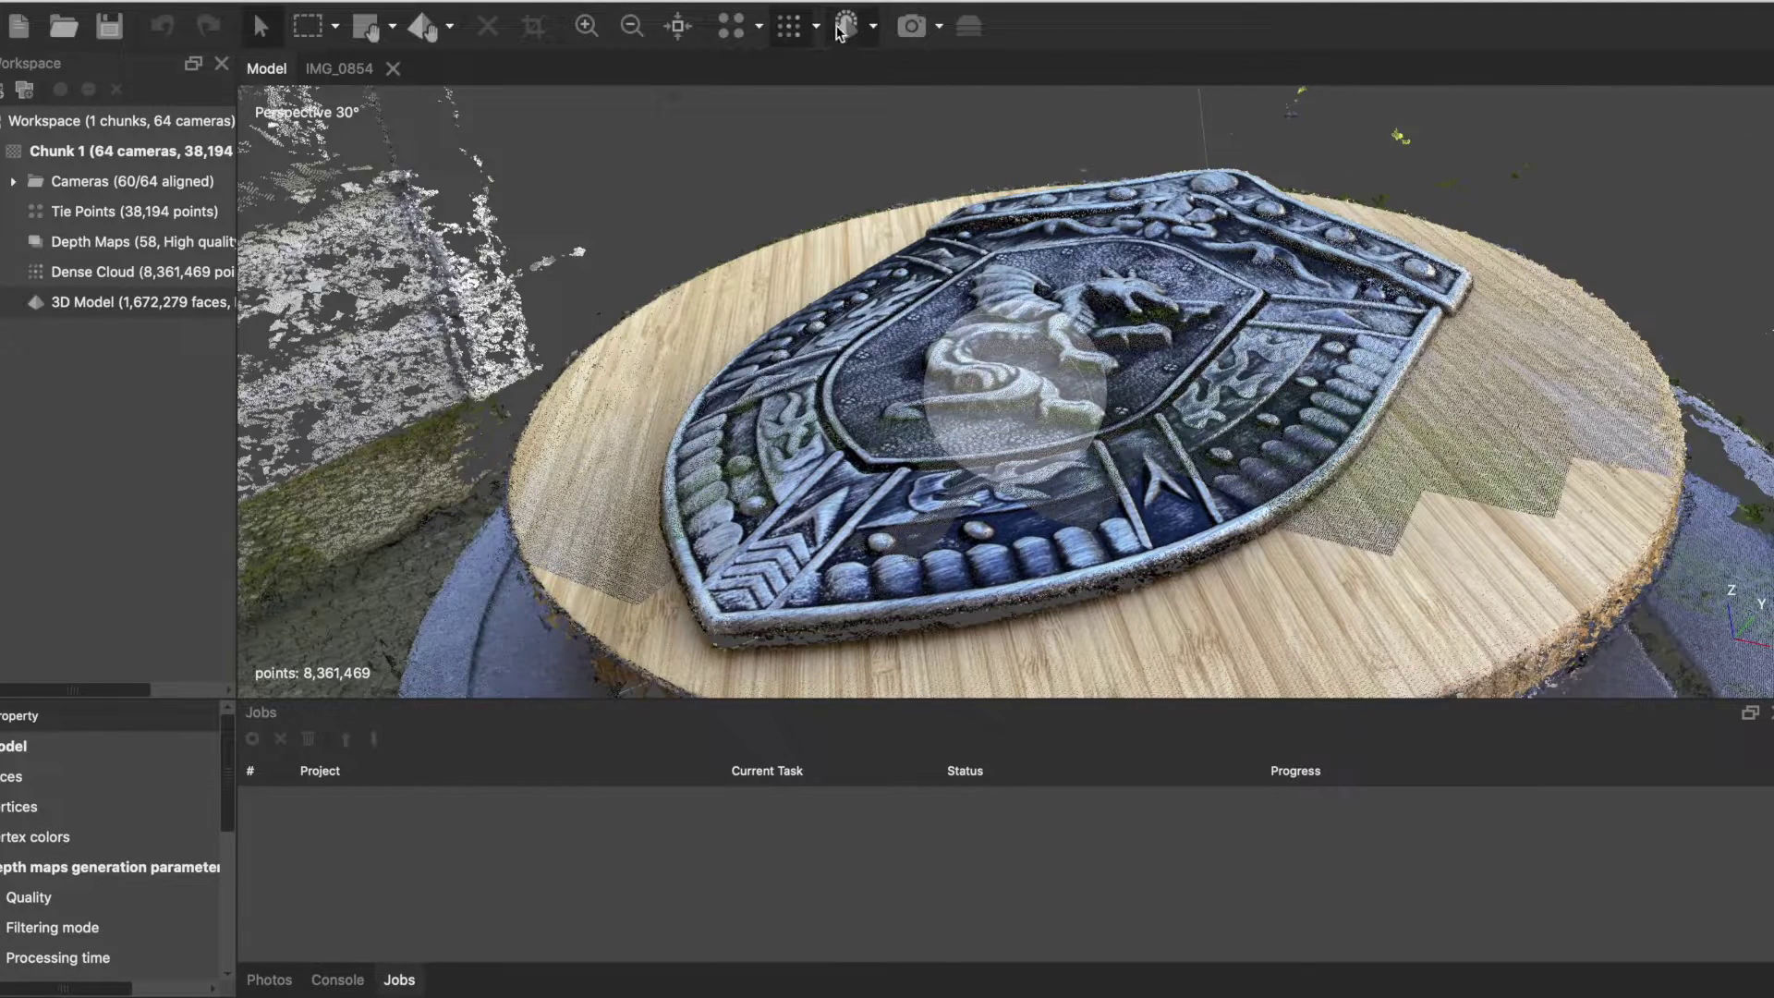
click(841, 27)
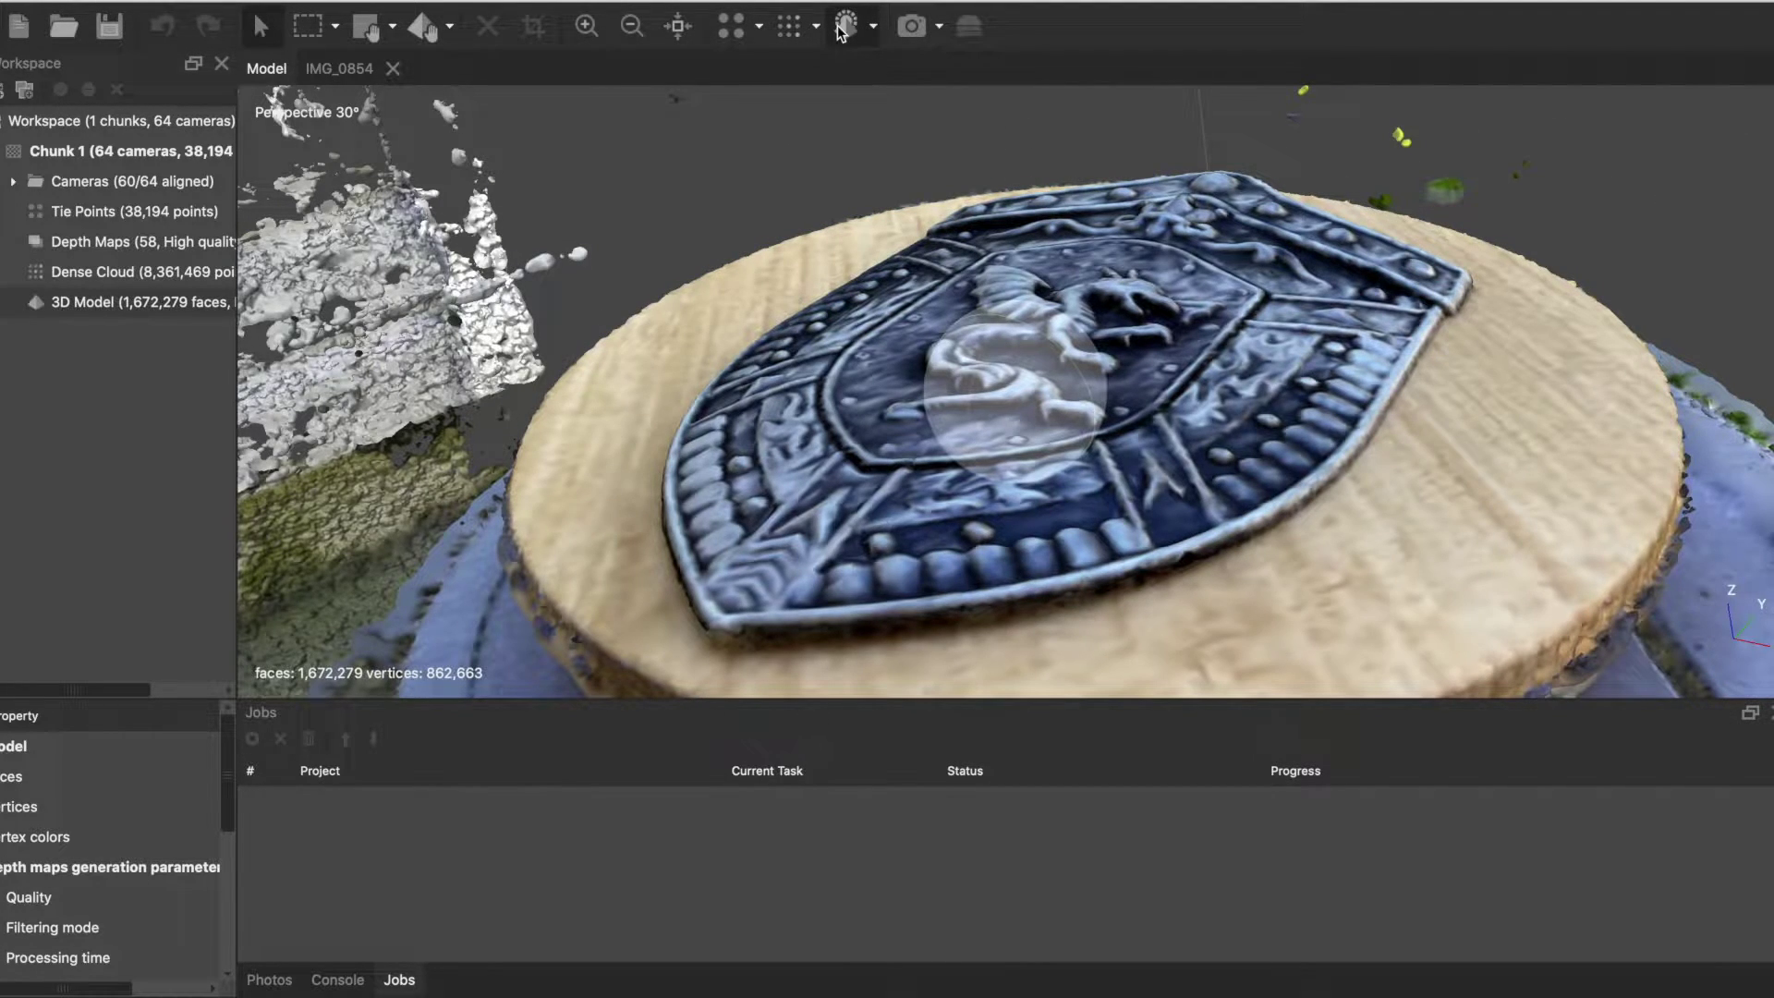
click(873, 28)
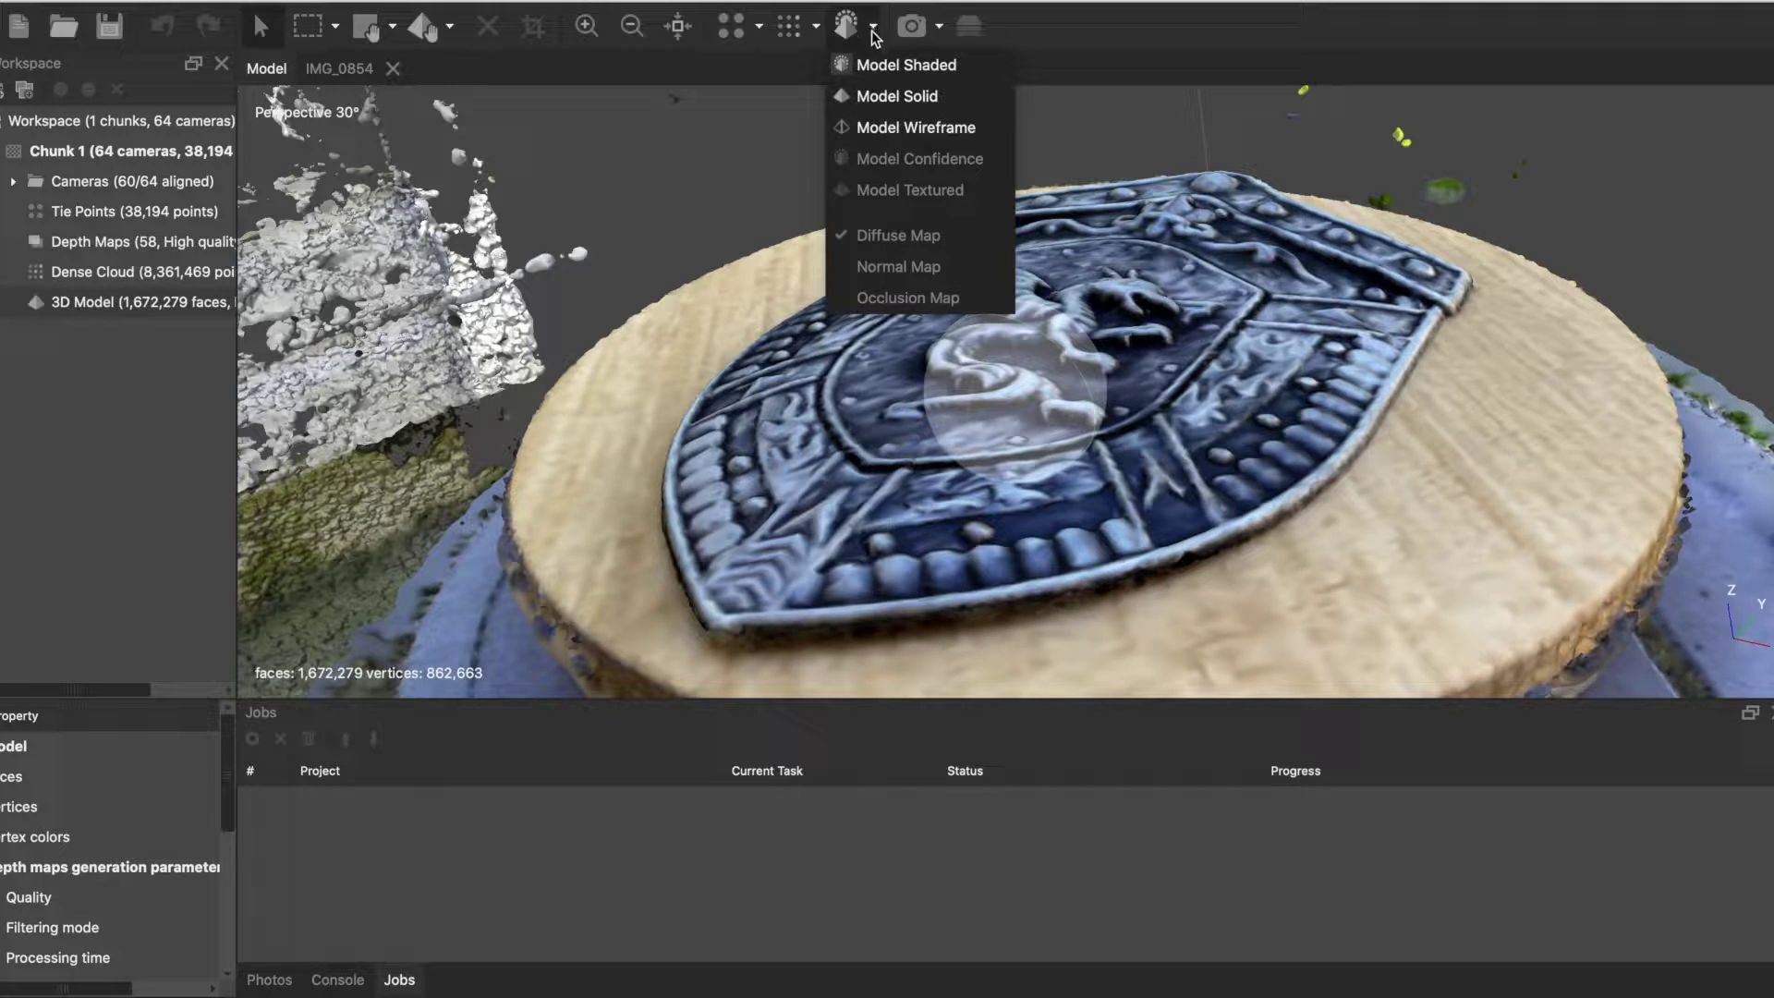
click(885, 95)
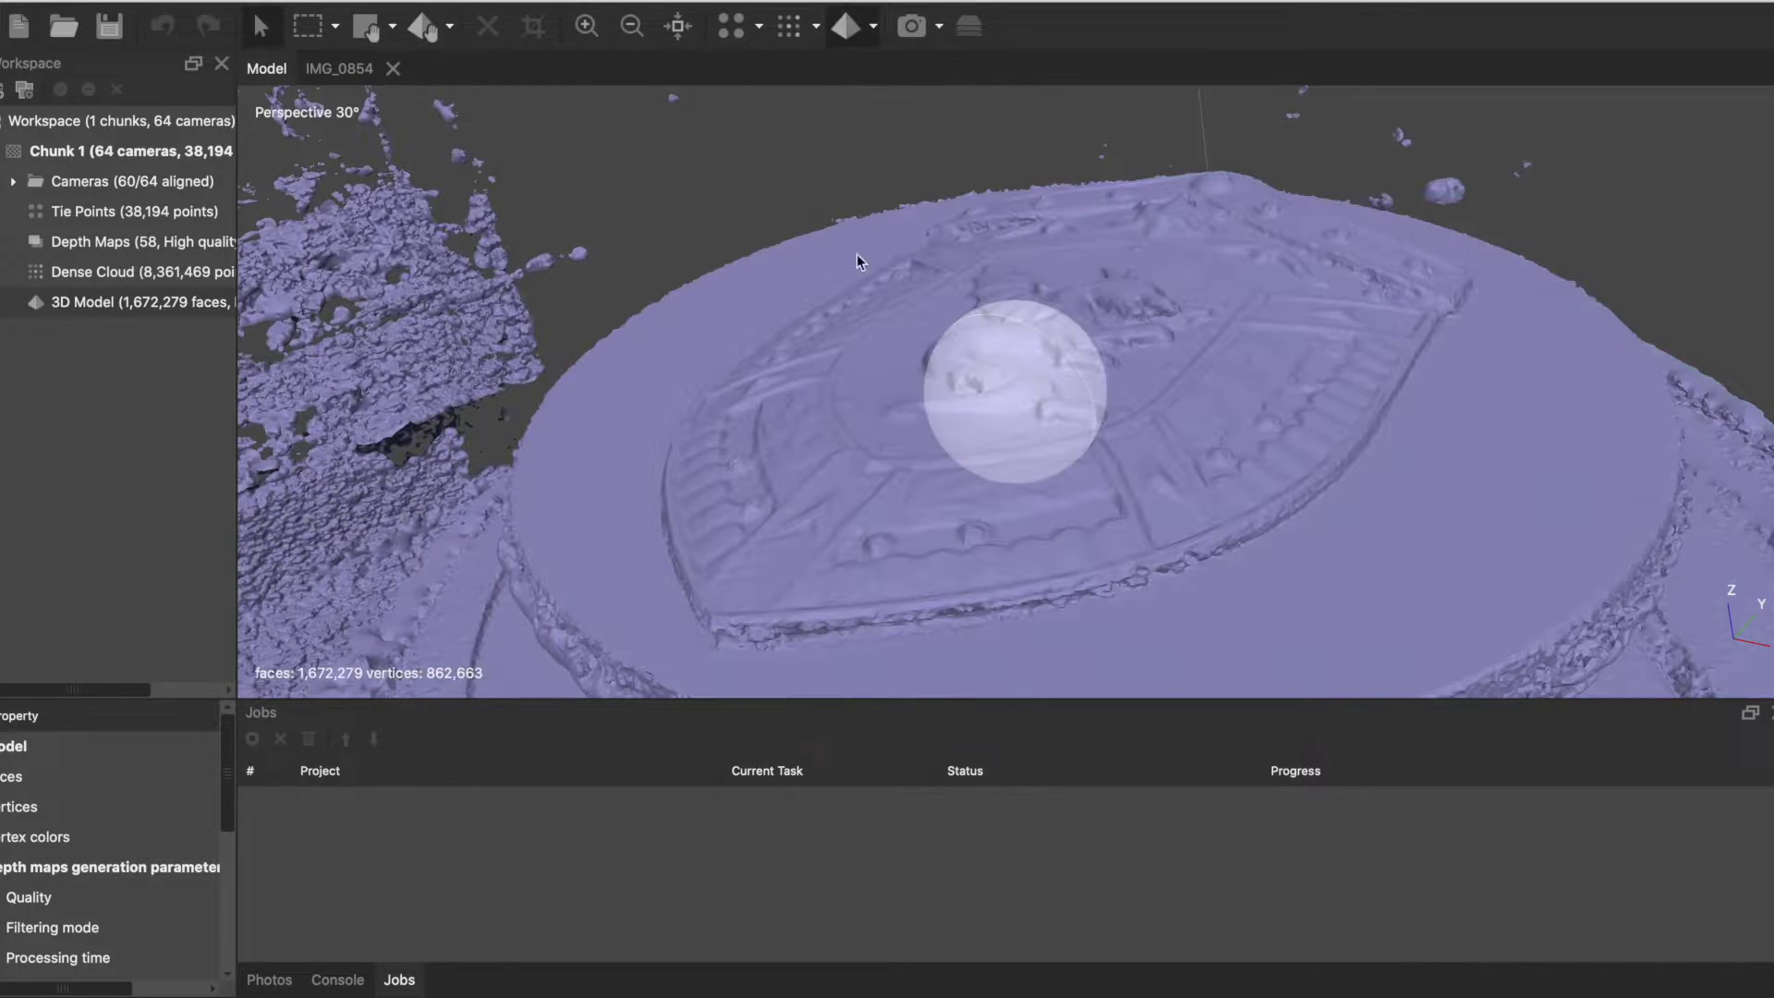
drag(985, 353, 1085, 396)
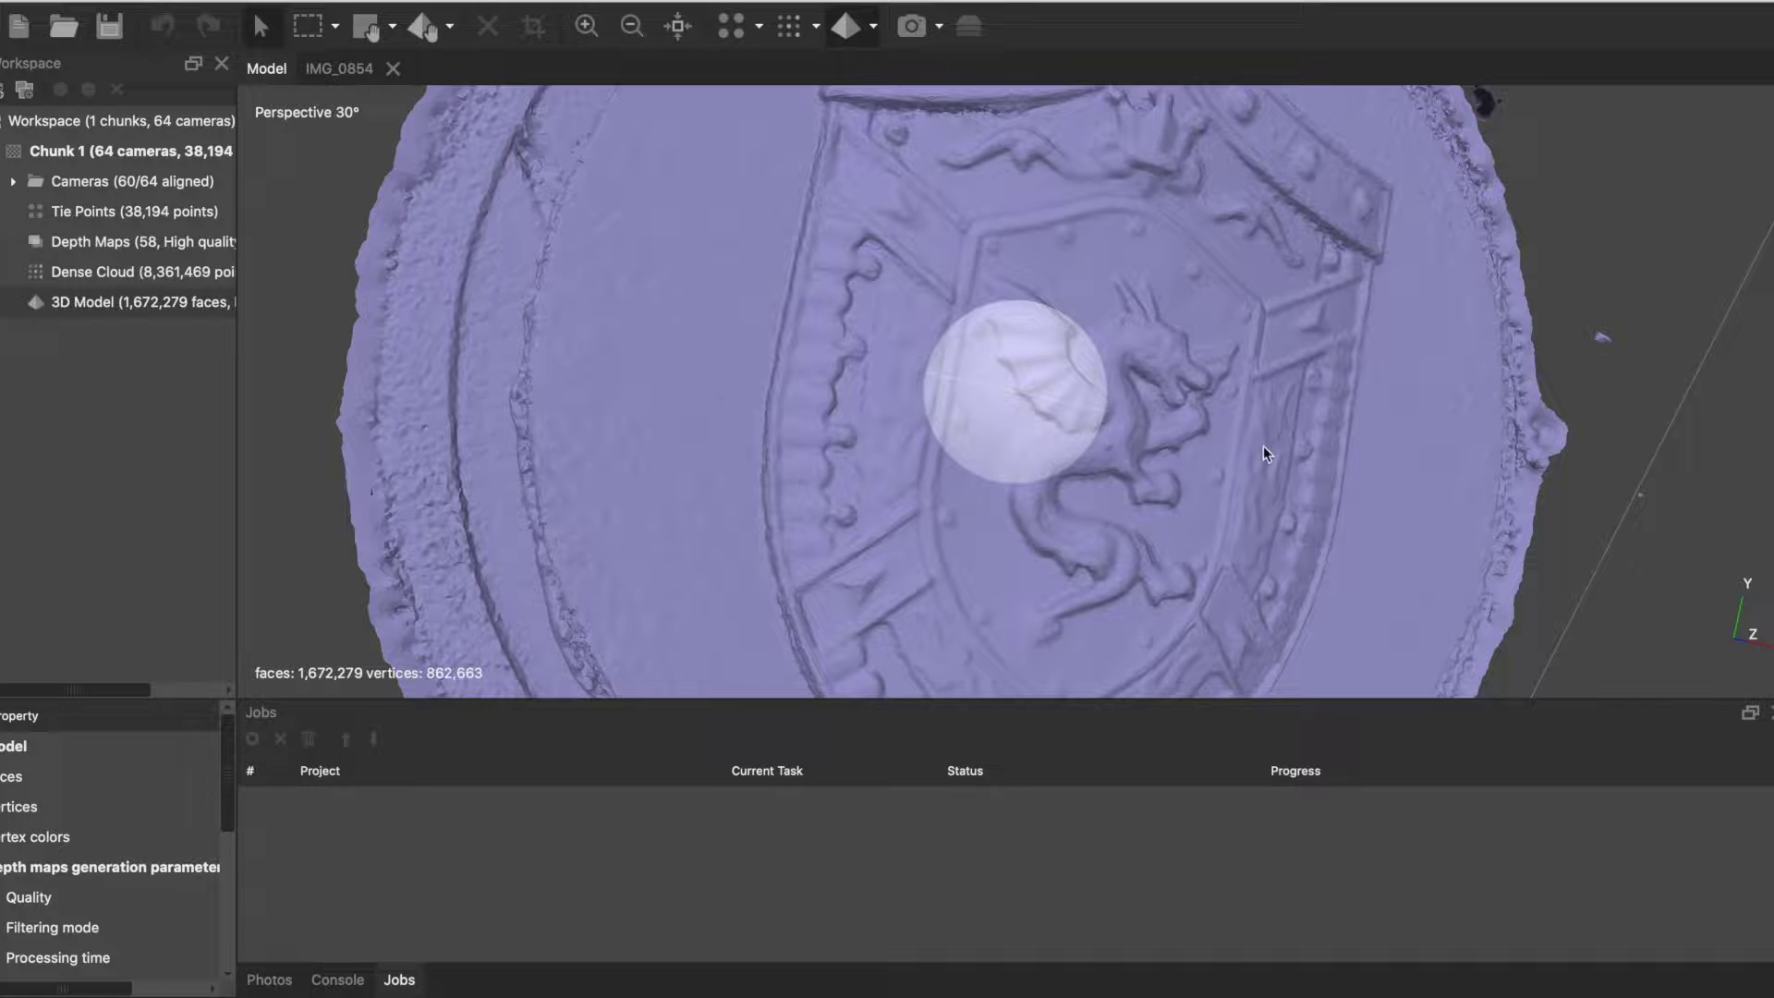
drag(1032, 427, 1052, 380)
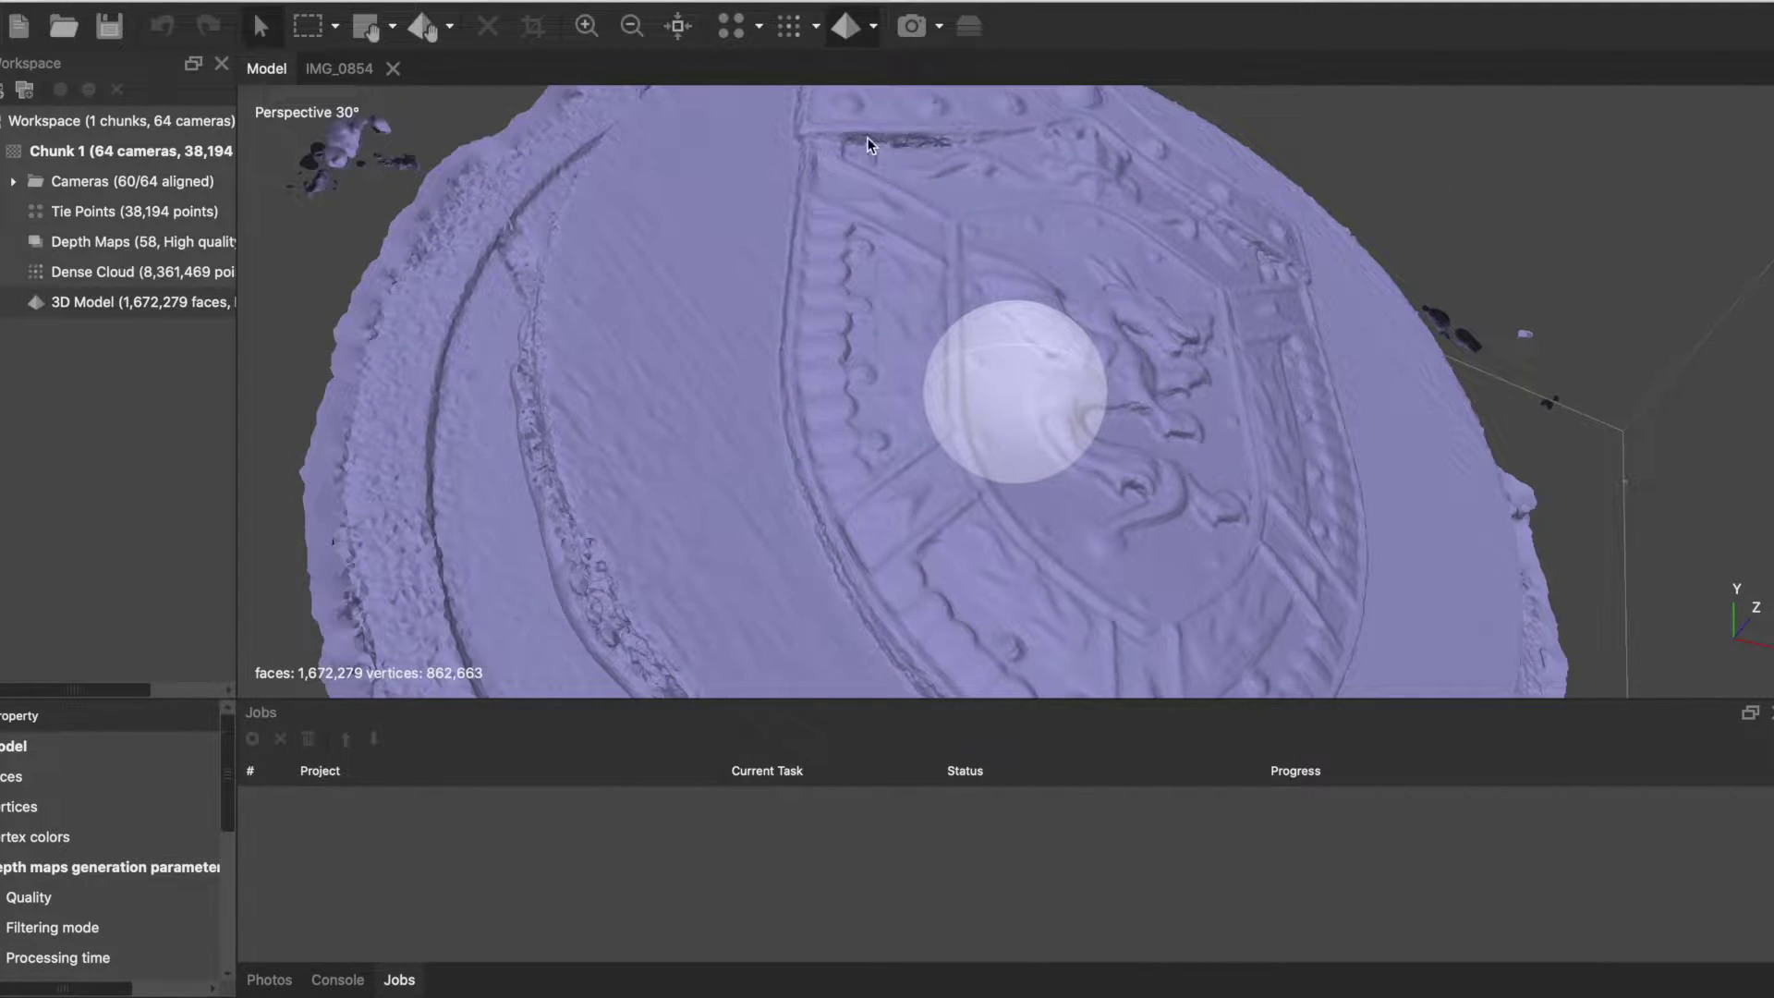
scroll(1055, 450, down, 4)
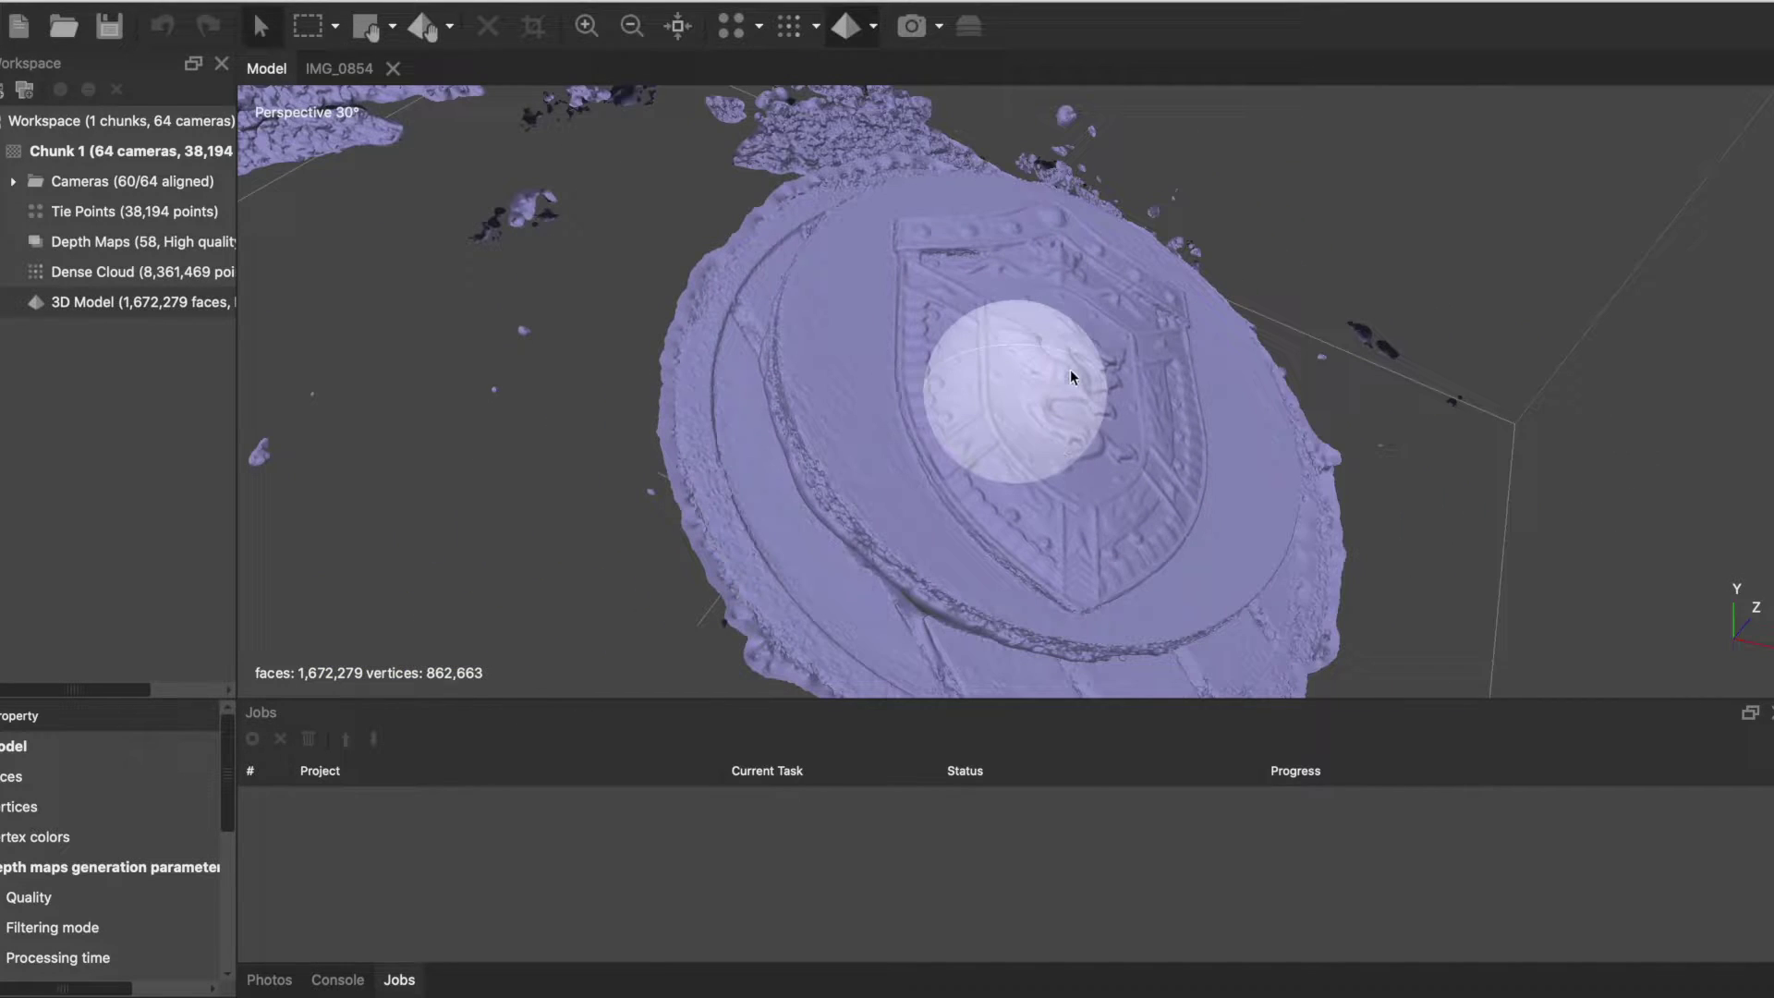
drag(1070, 368, 1038, 269)
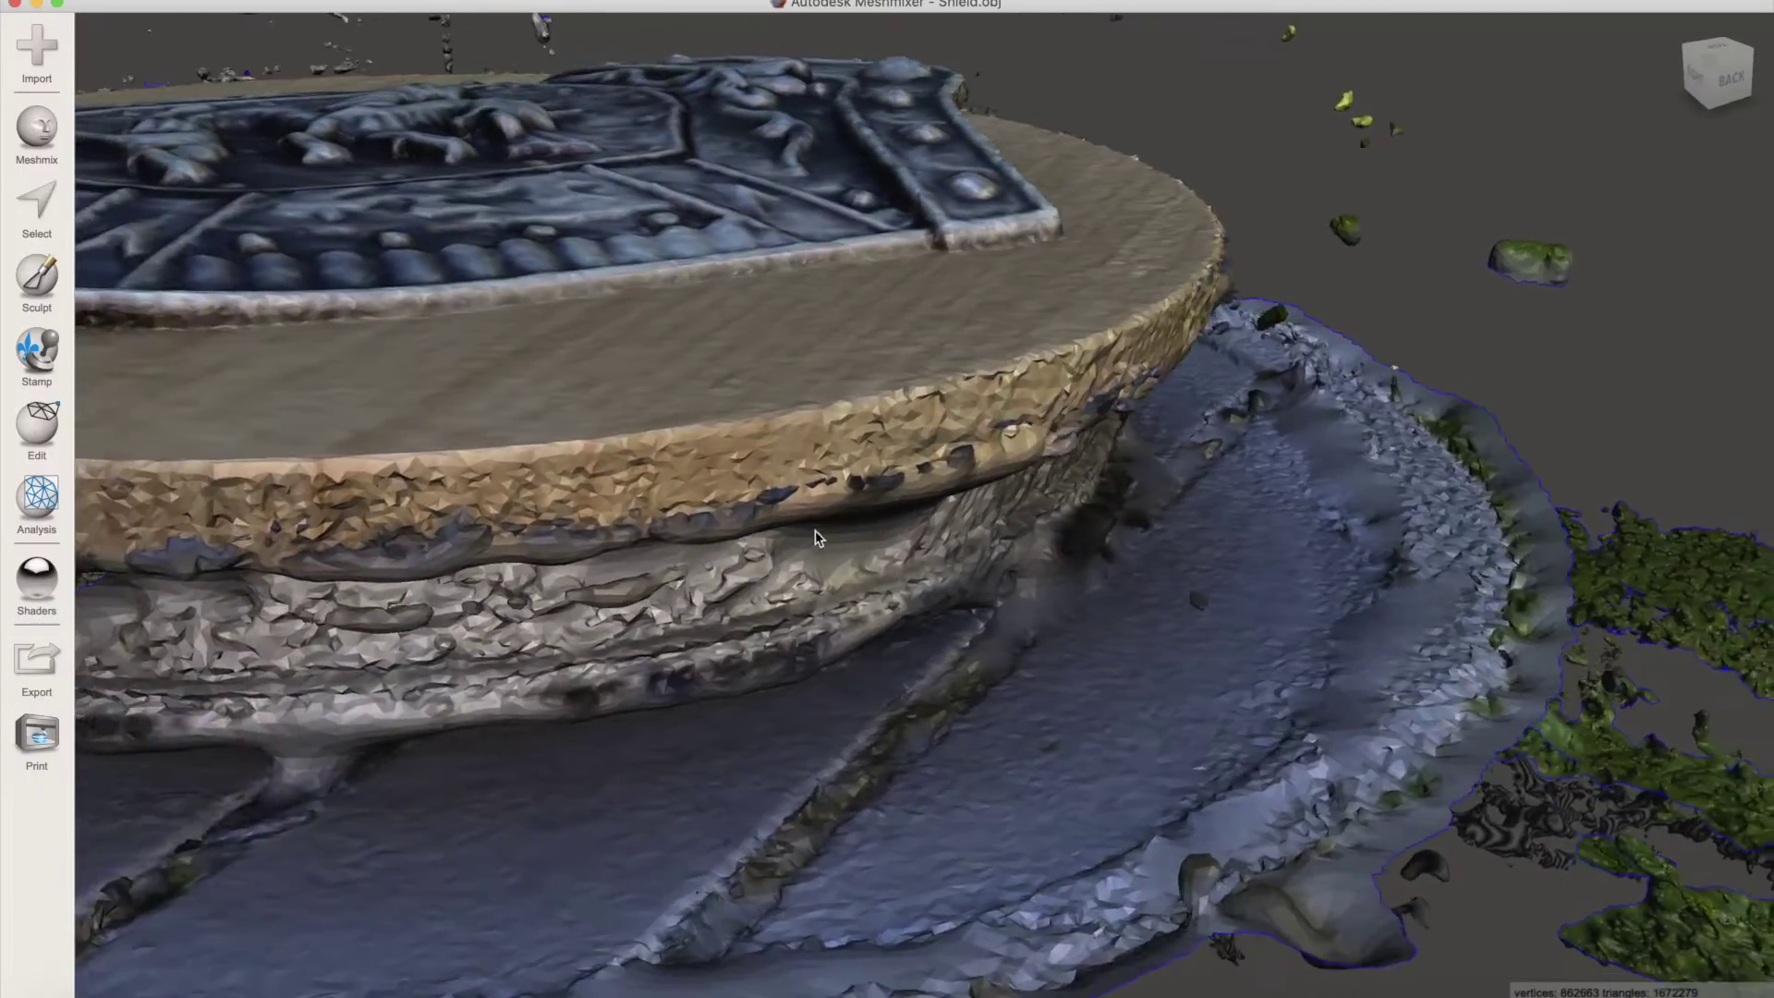
right_drag(815, 538, 908, 541)
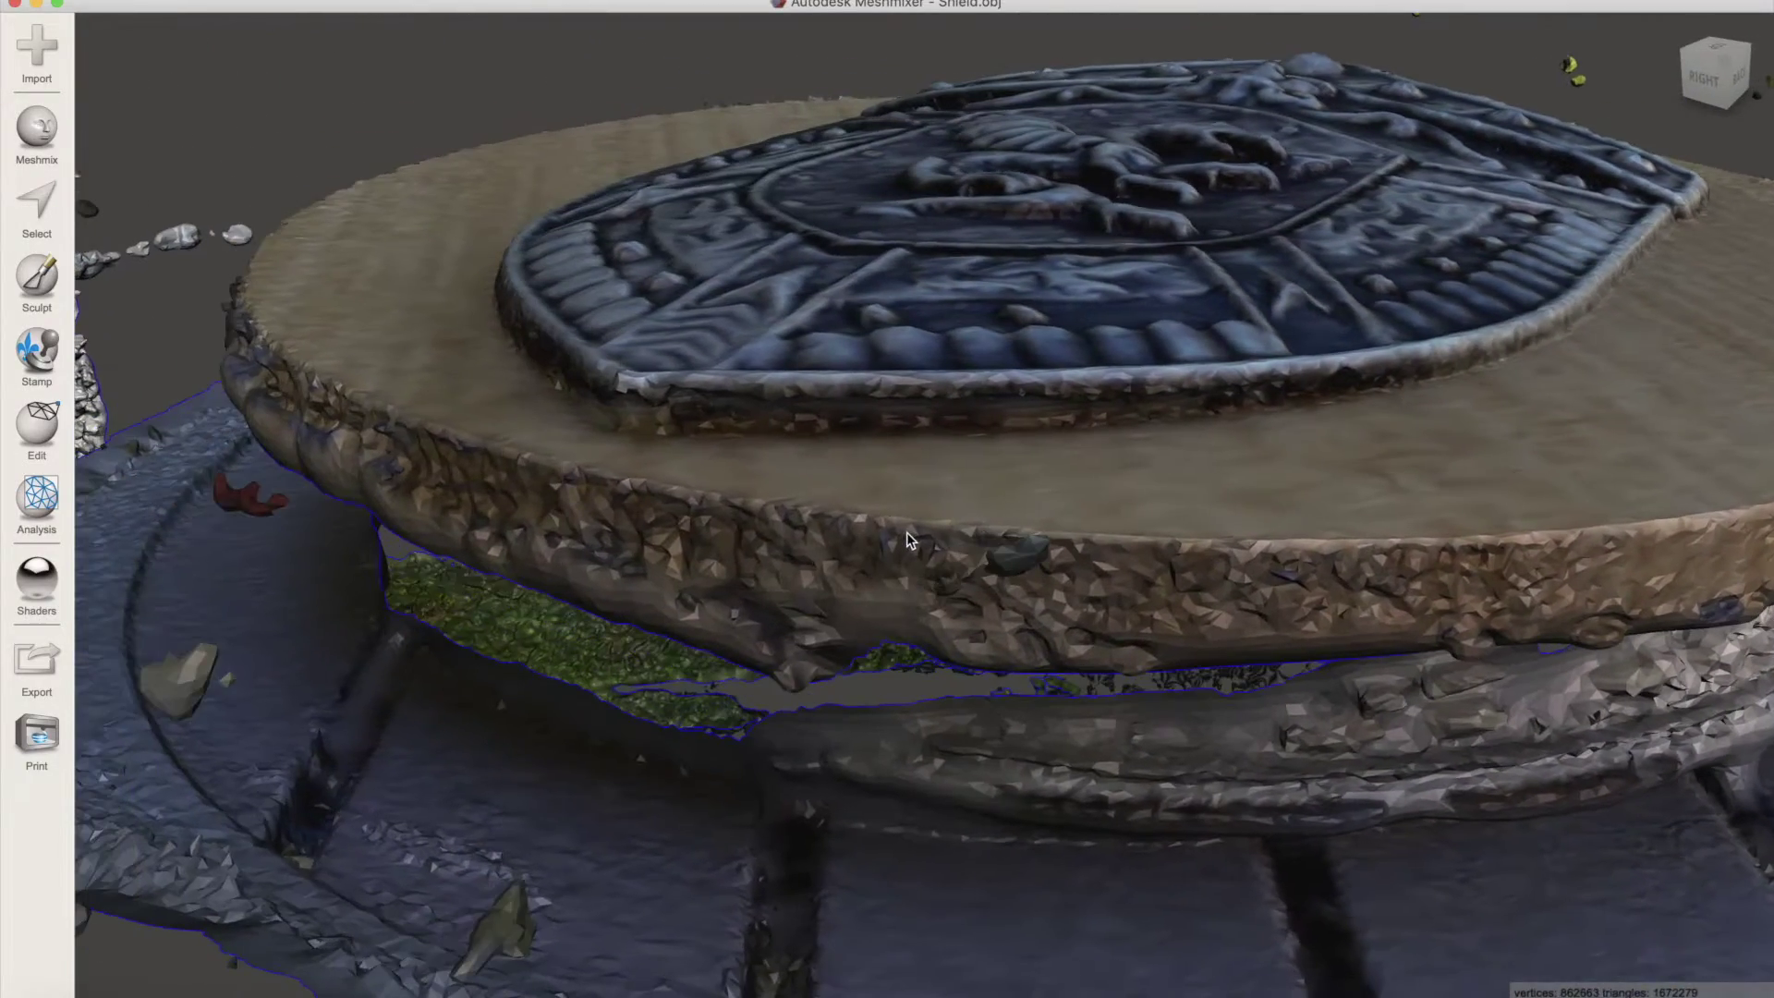
scroll(1122, 415, down, 10)
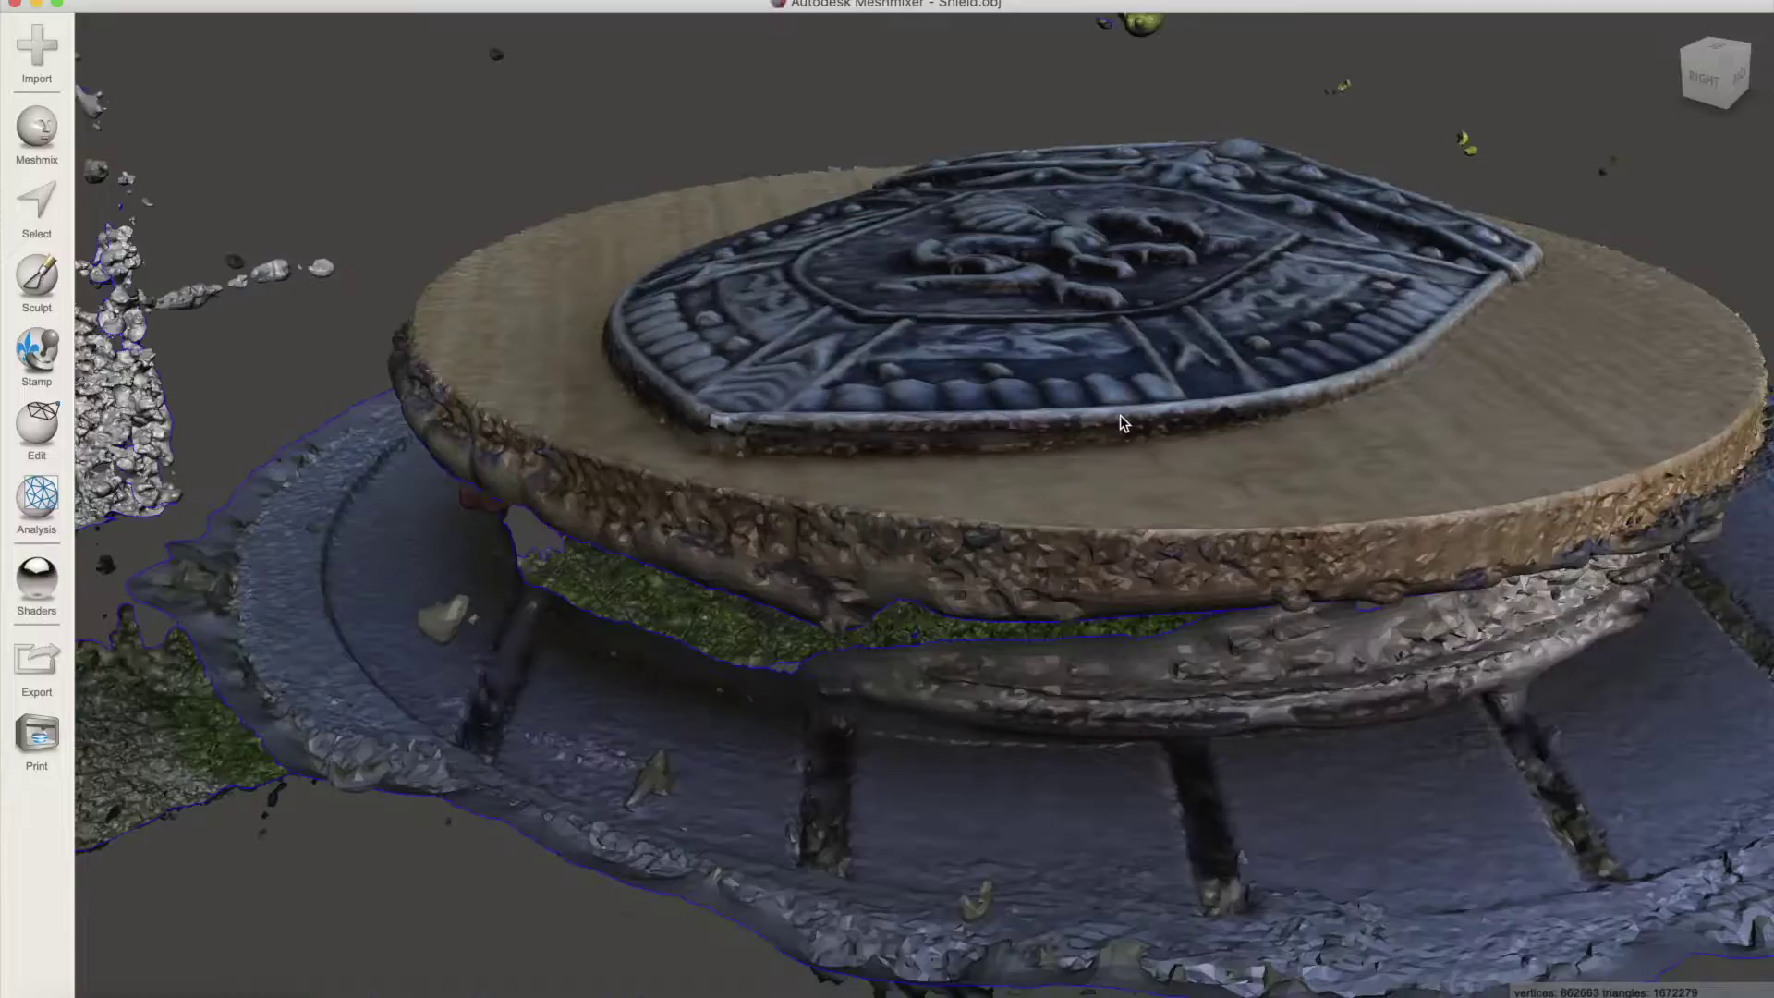
right_drag(1121, 418, 998, 580)
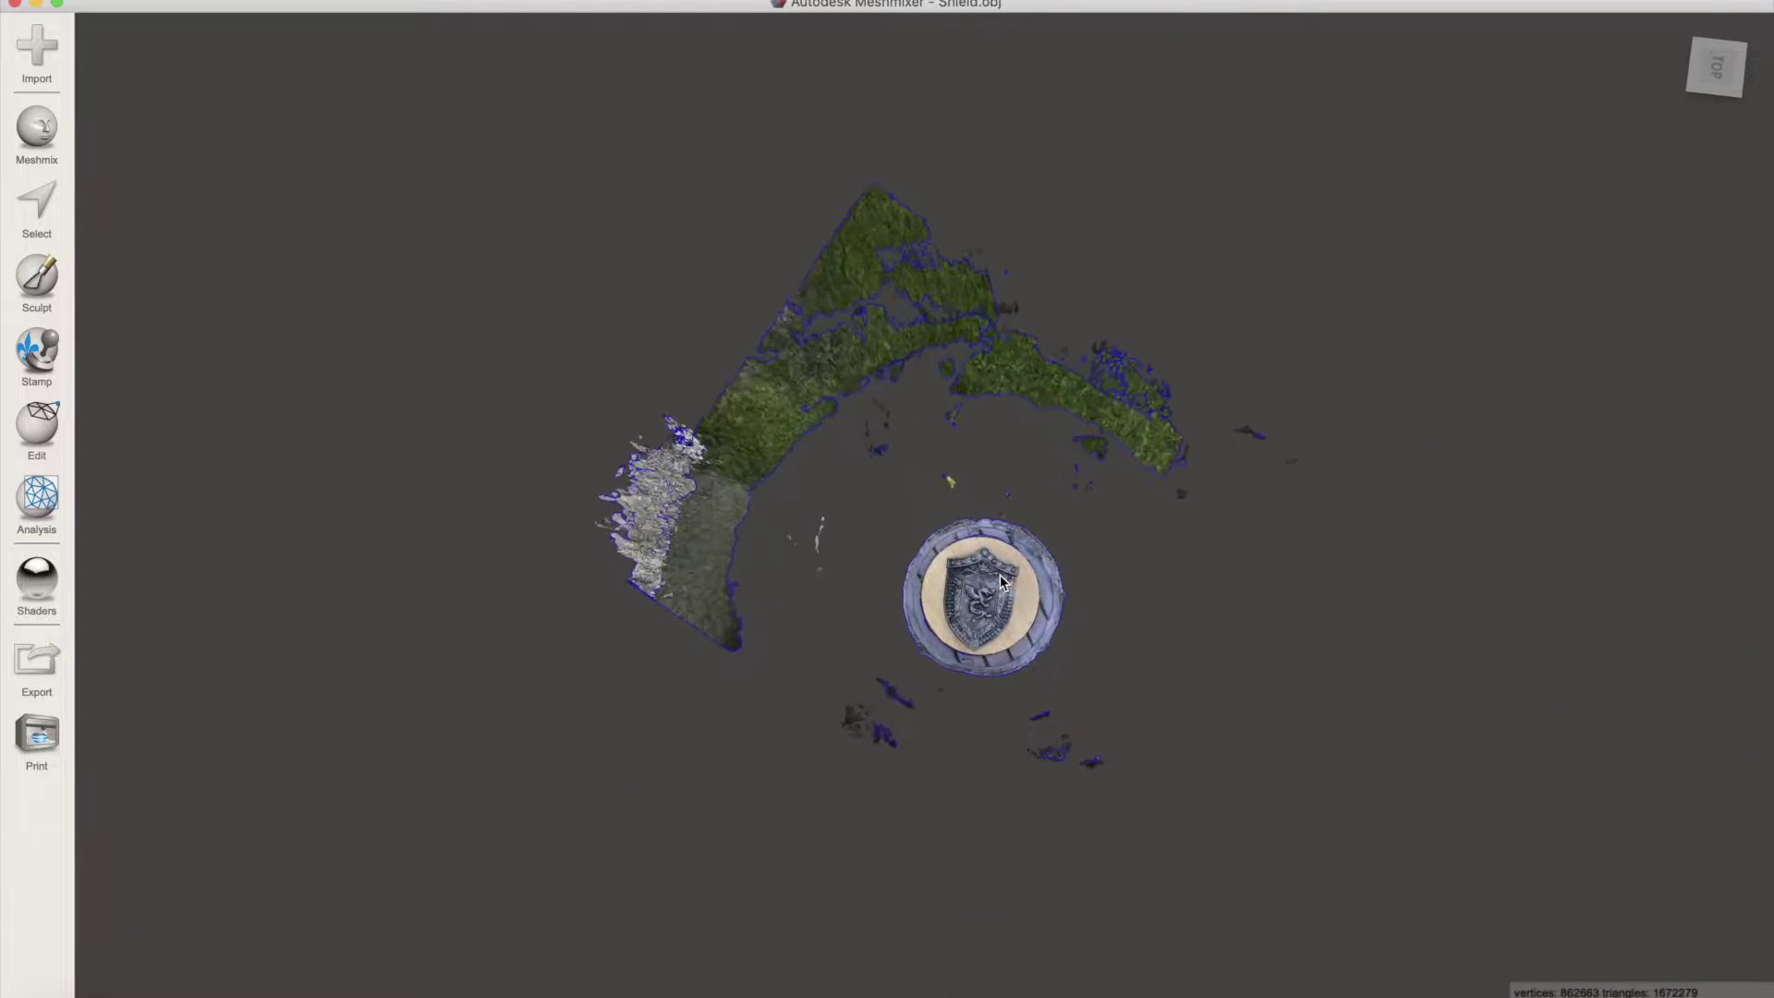
scroll(999, 575, up, 3)
right_drag(1143, 650, 1304, 555)
Step: Lasso the shield and its base, invert the selection, and delete the surrounding terrain
click(43, 218)
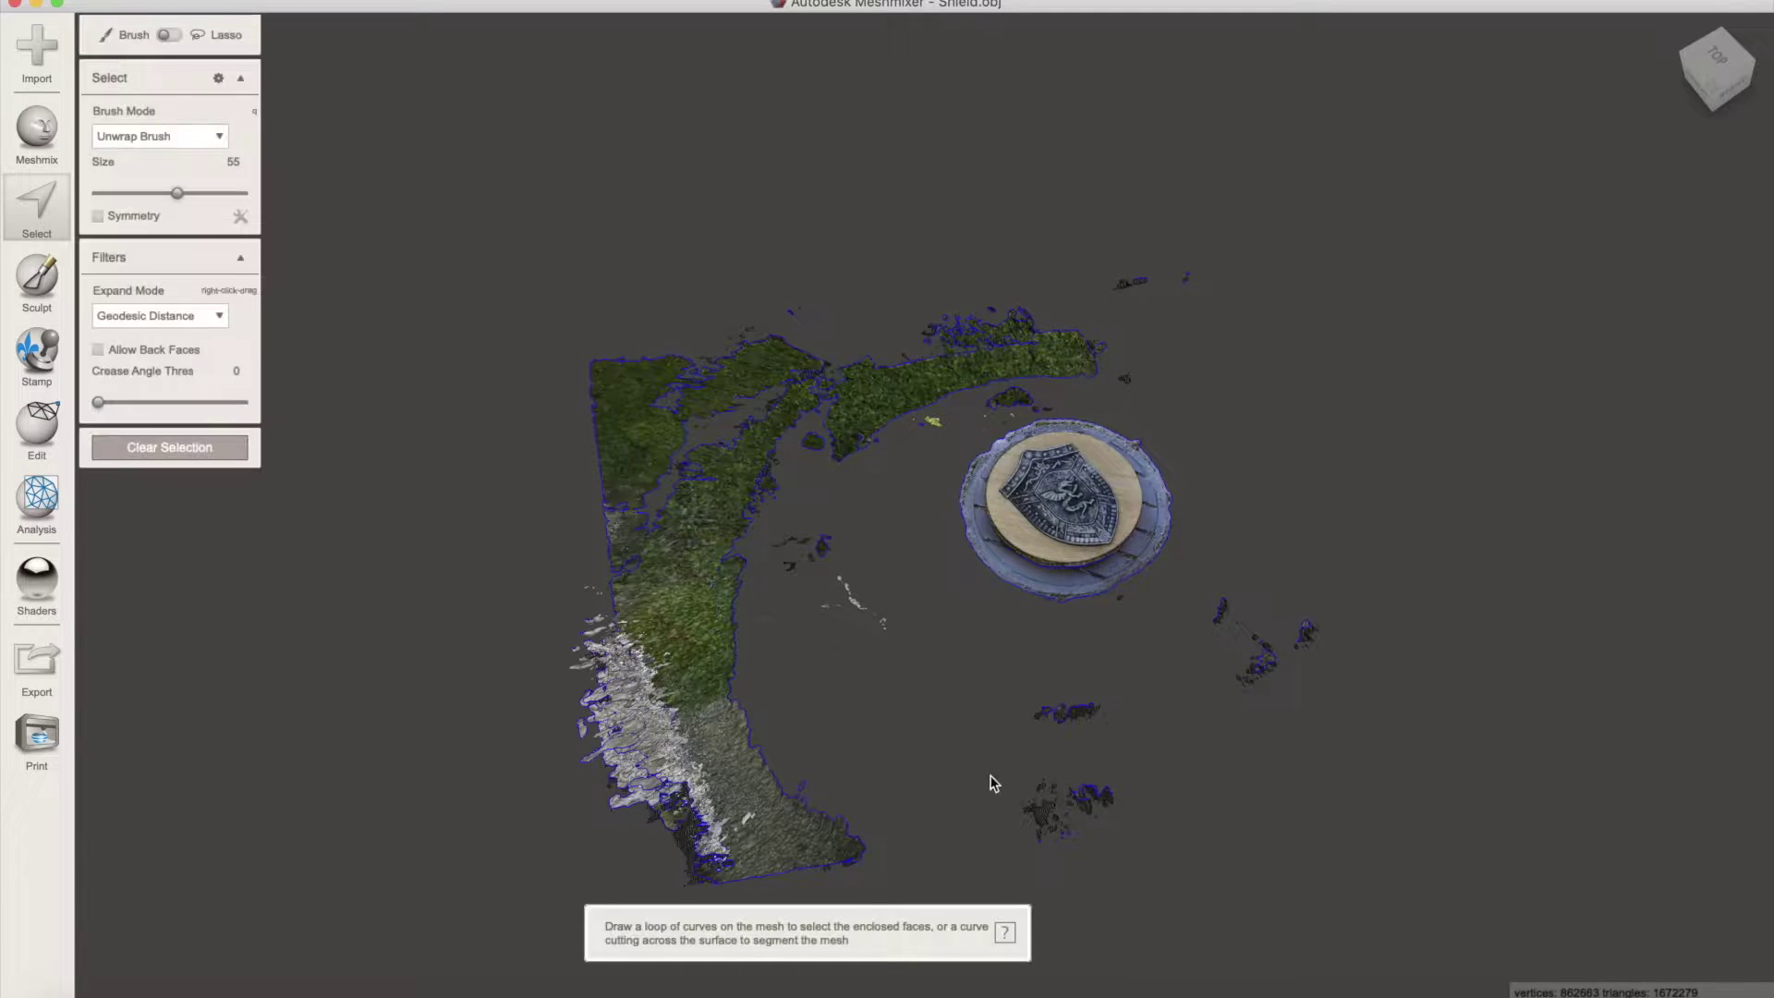
drag(1189, 885, 1181, 734)
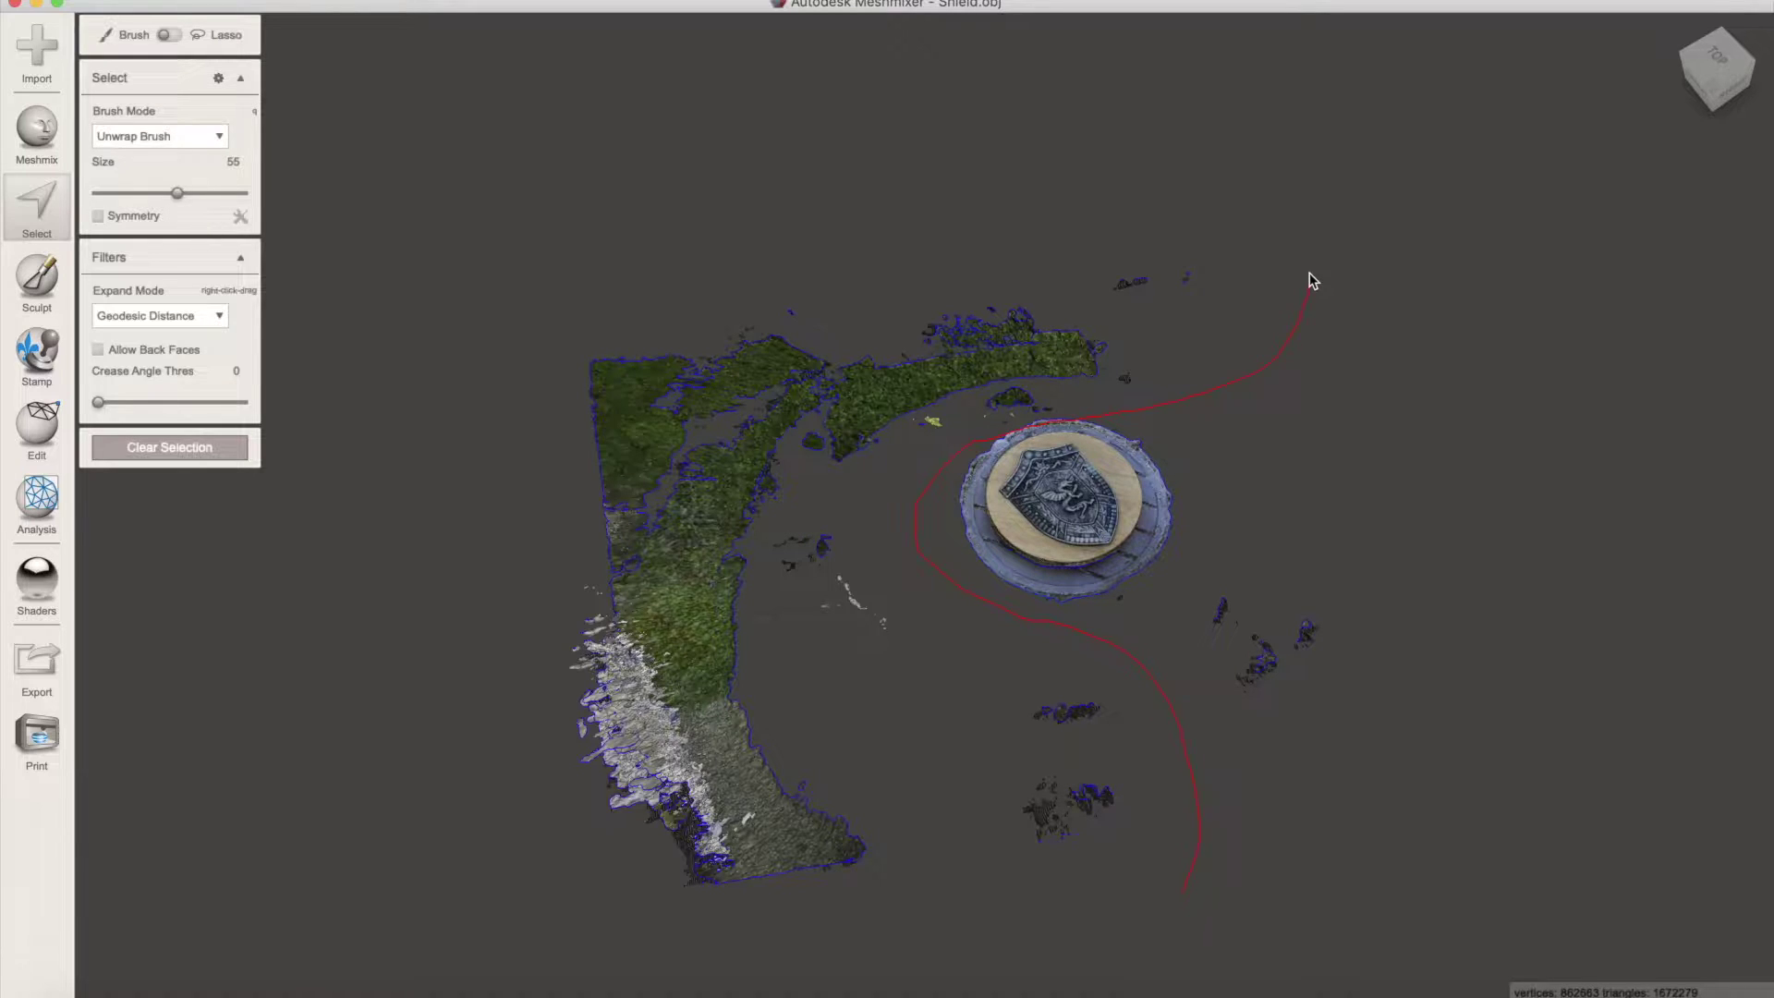
drag(1312, 280, 1312, 280)
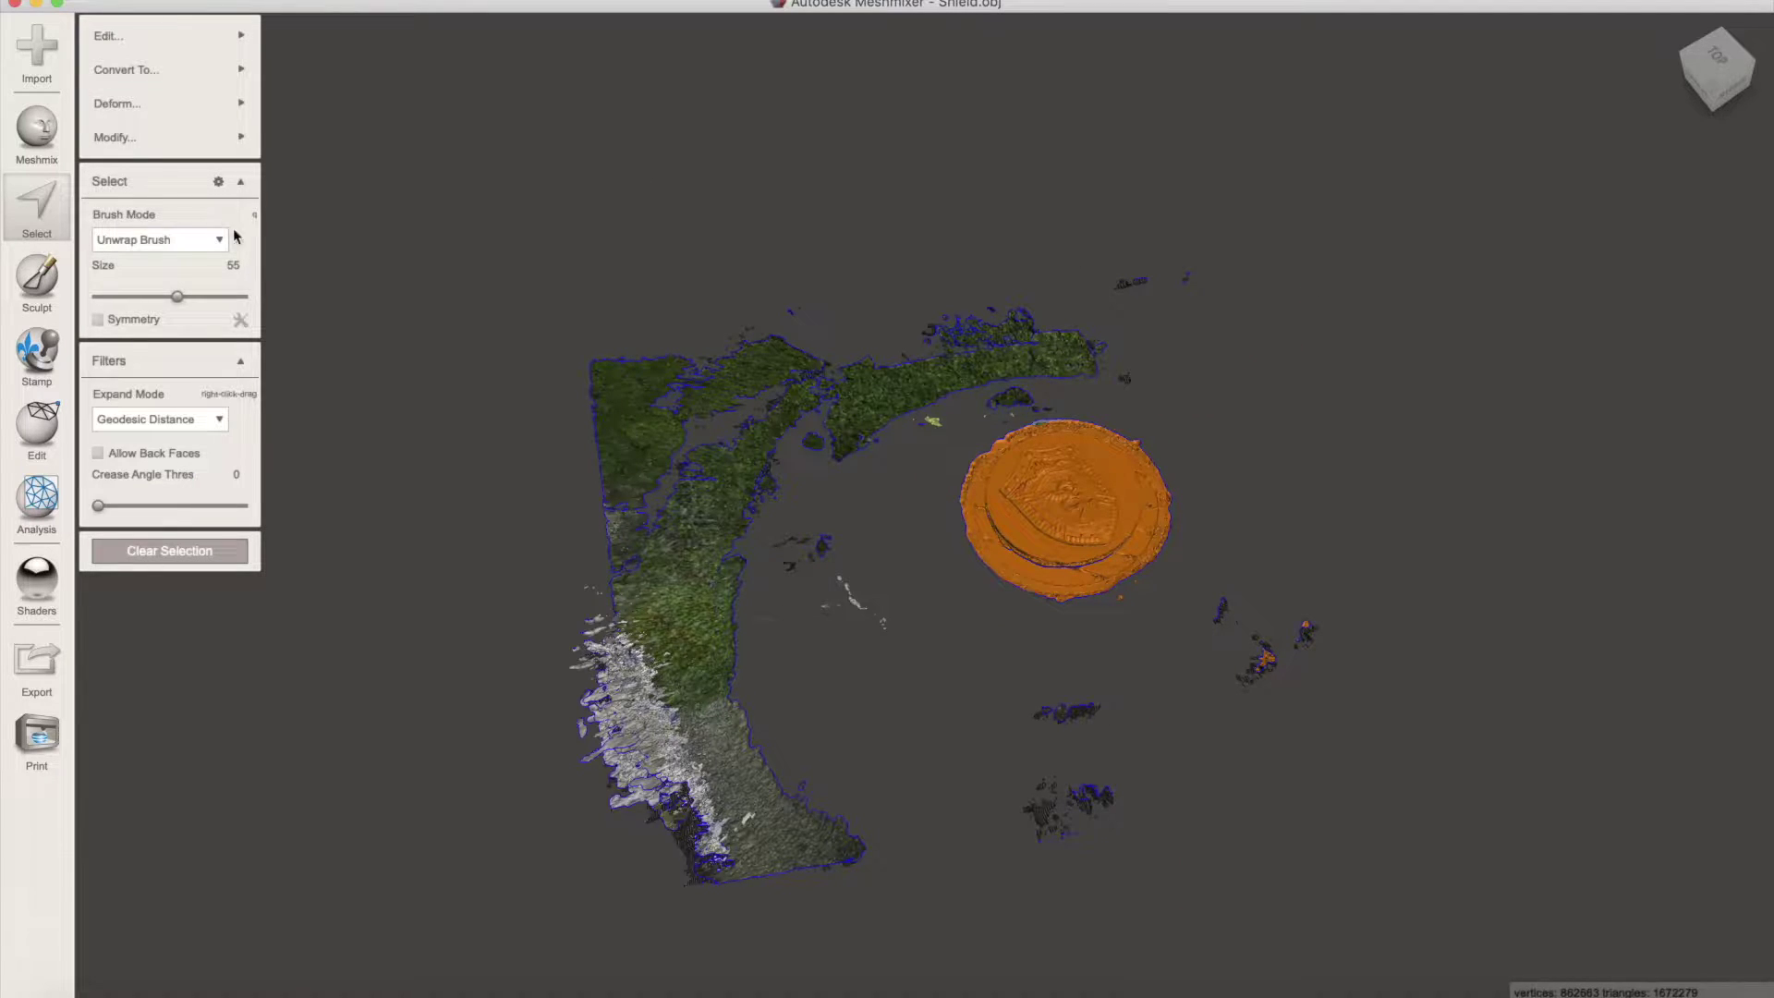
mouse_move(240, 141)
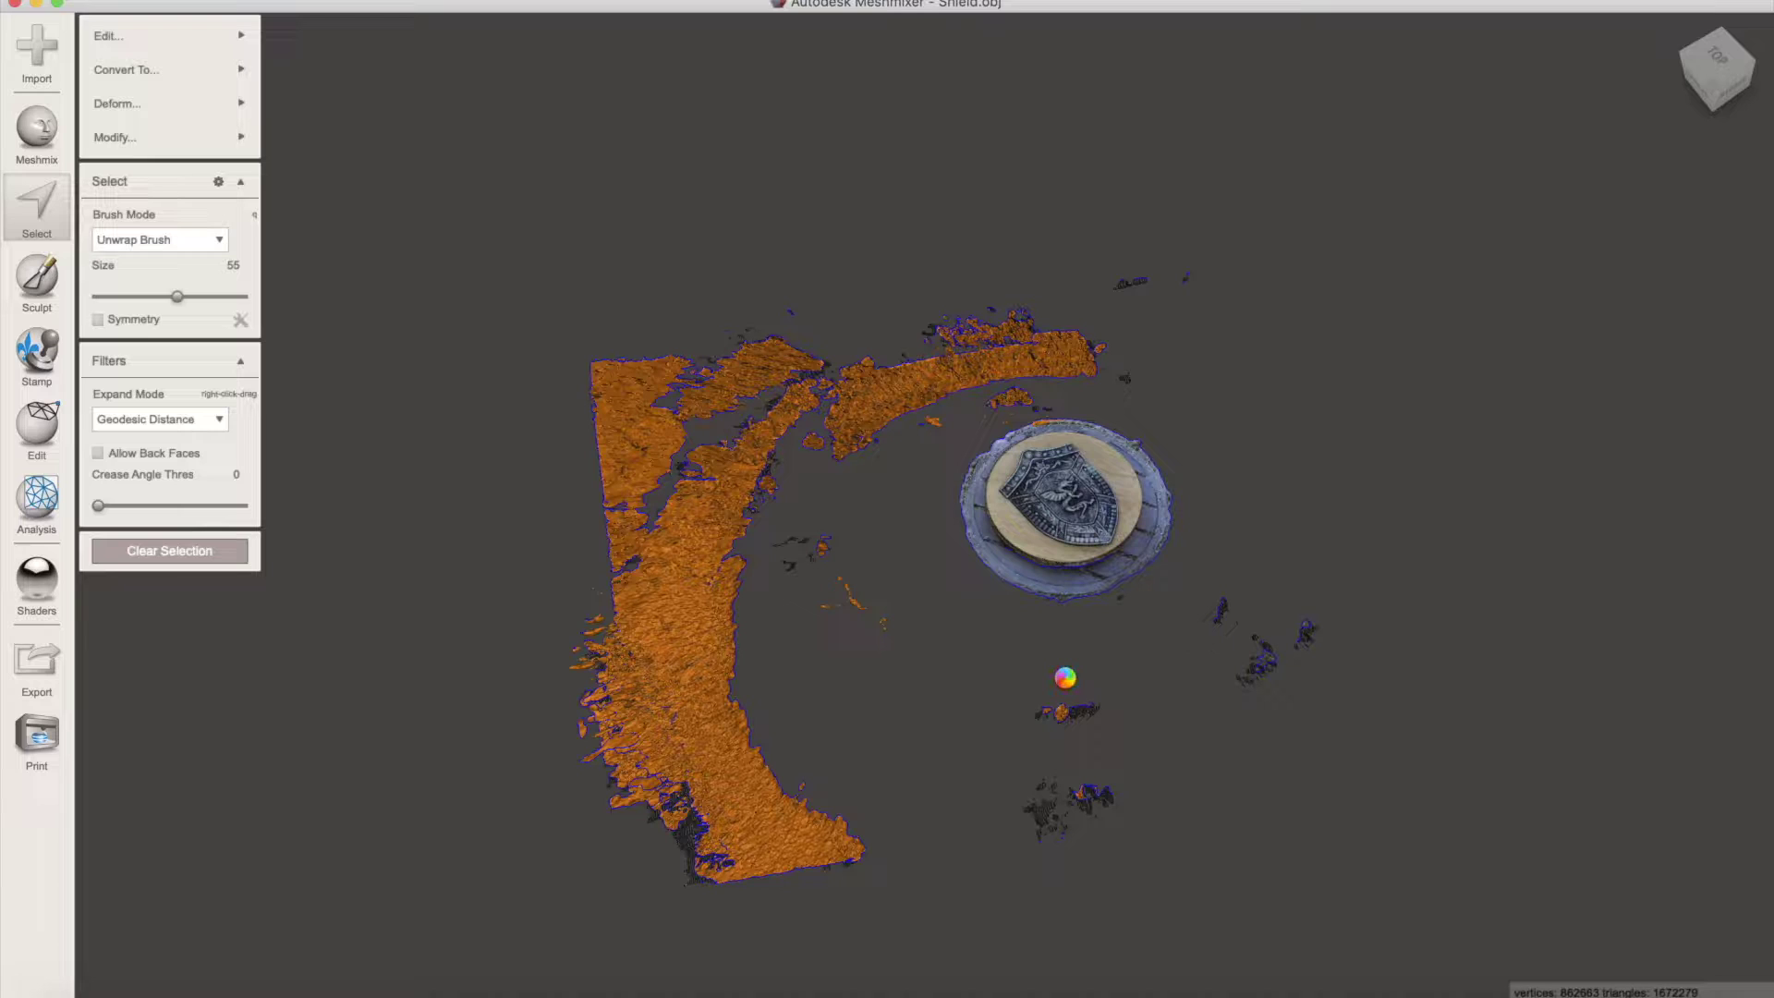
key(Delete)
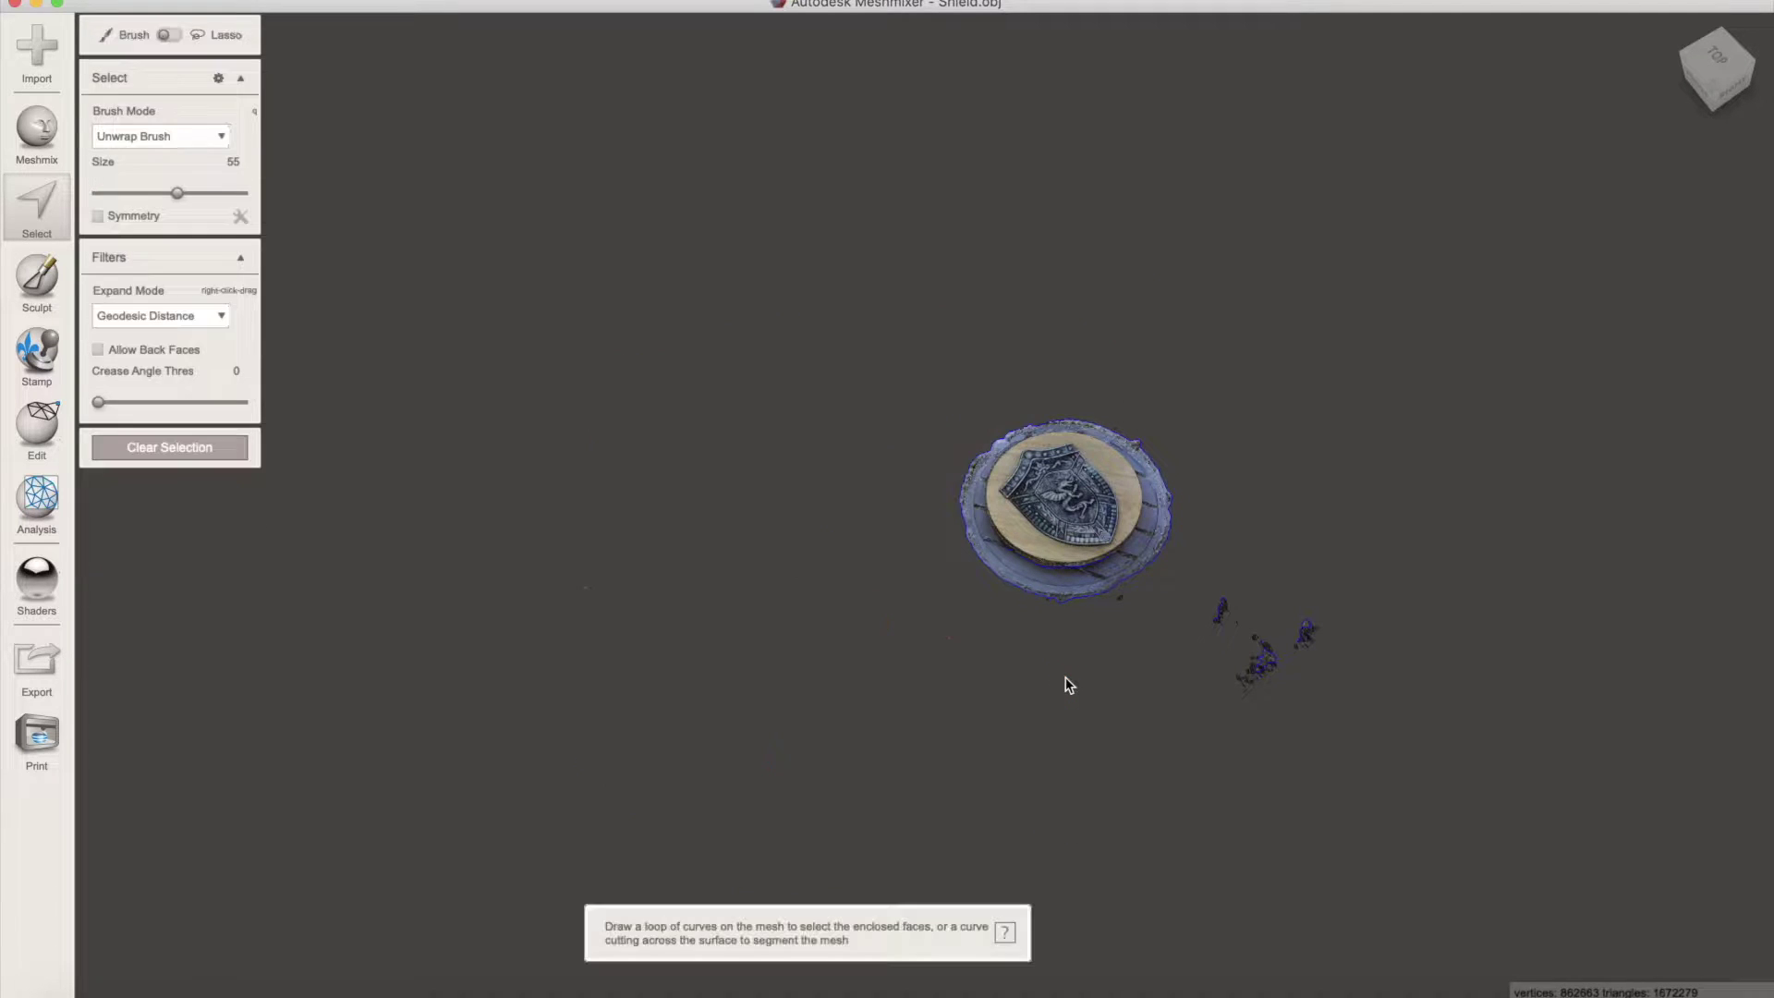
Step: Select and delete the stray fragments, then frame the view on the remaining shield
mouse_move(1023, 666)
right_down()
mouse_move(1054, 697)
mouse_move(1144, 601)
right_up()
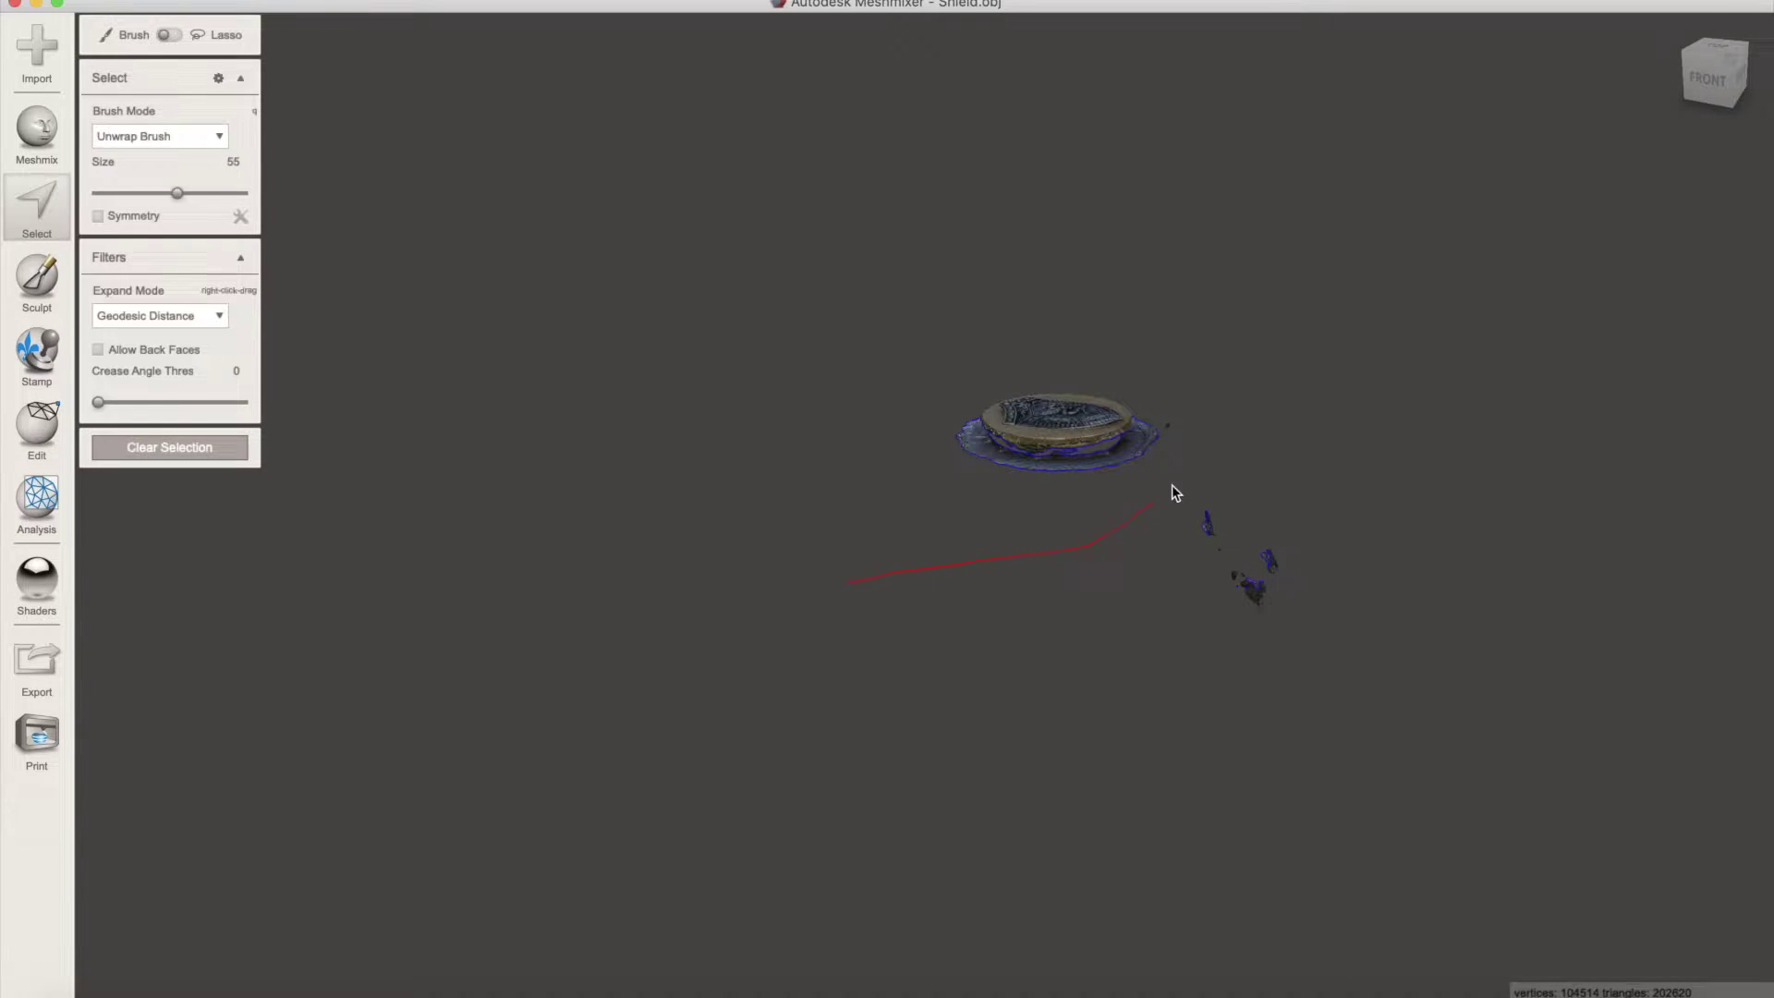
drag(1171, 484, 1267, 420)
key(Delete)
right_drag(1287, 400, 1169, 503)
key(f)
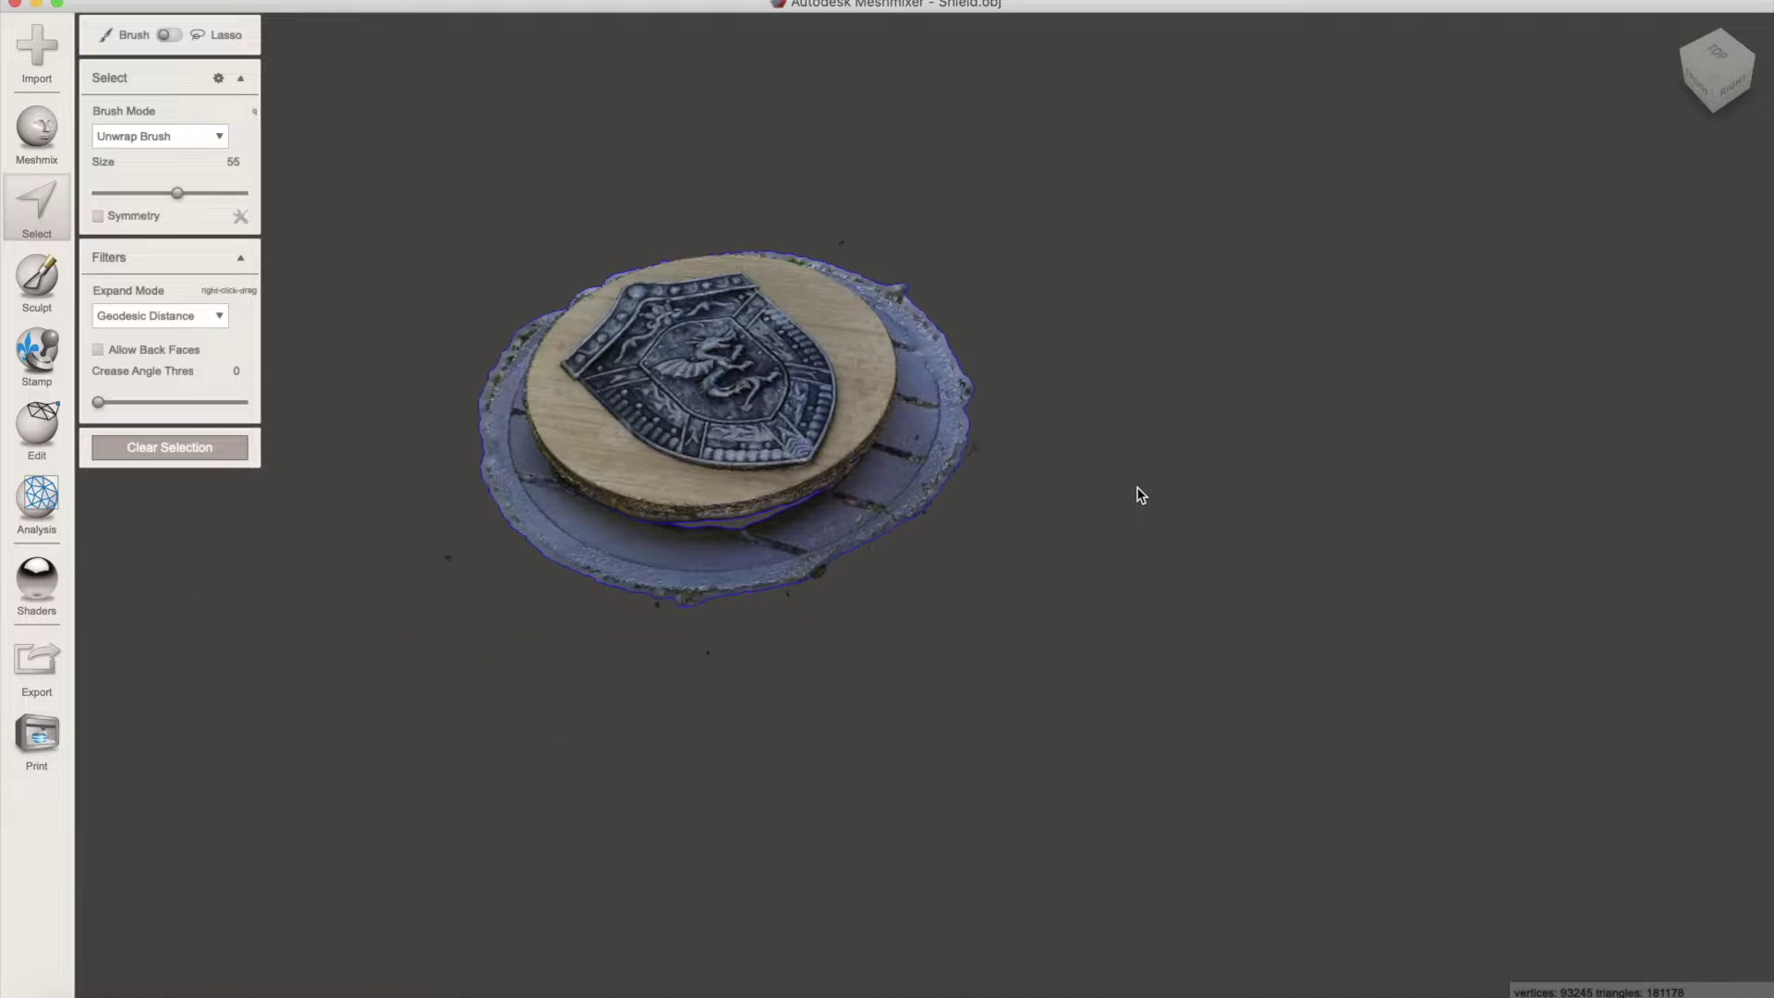
Step: Trim tightly around the shield outline and paint-select the ragged faces along its lower rim
drag(652, 178, 652, 314)
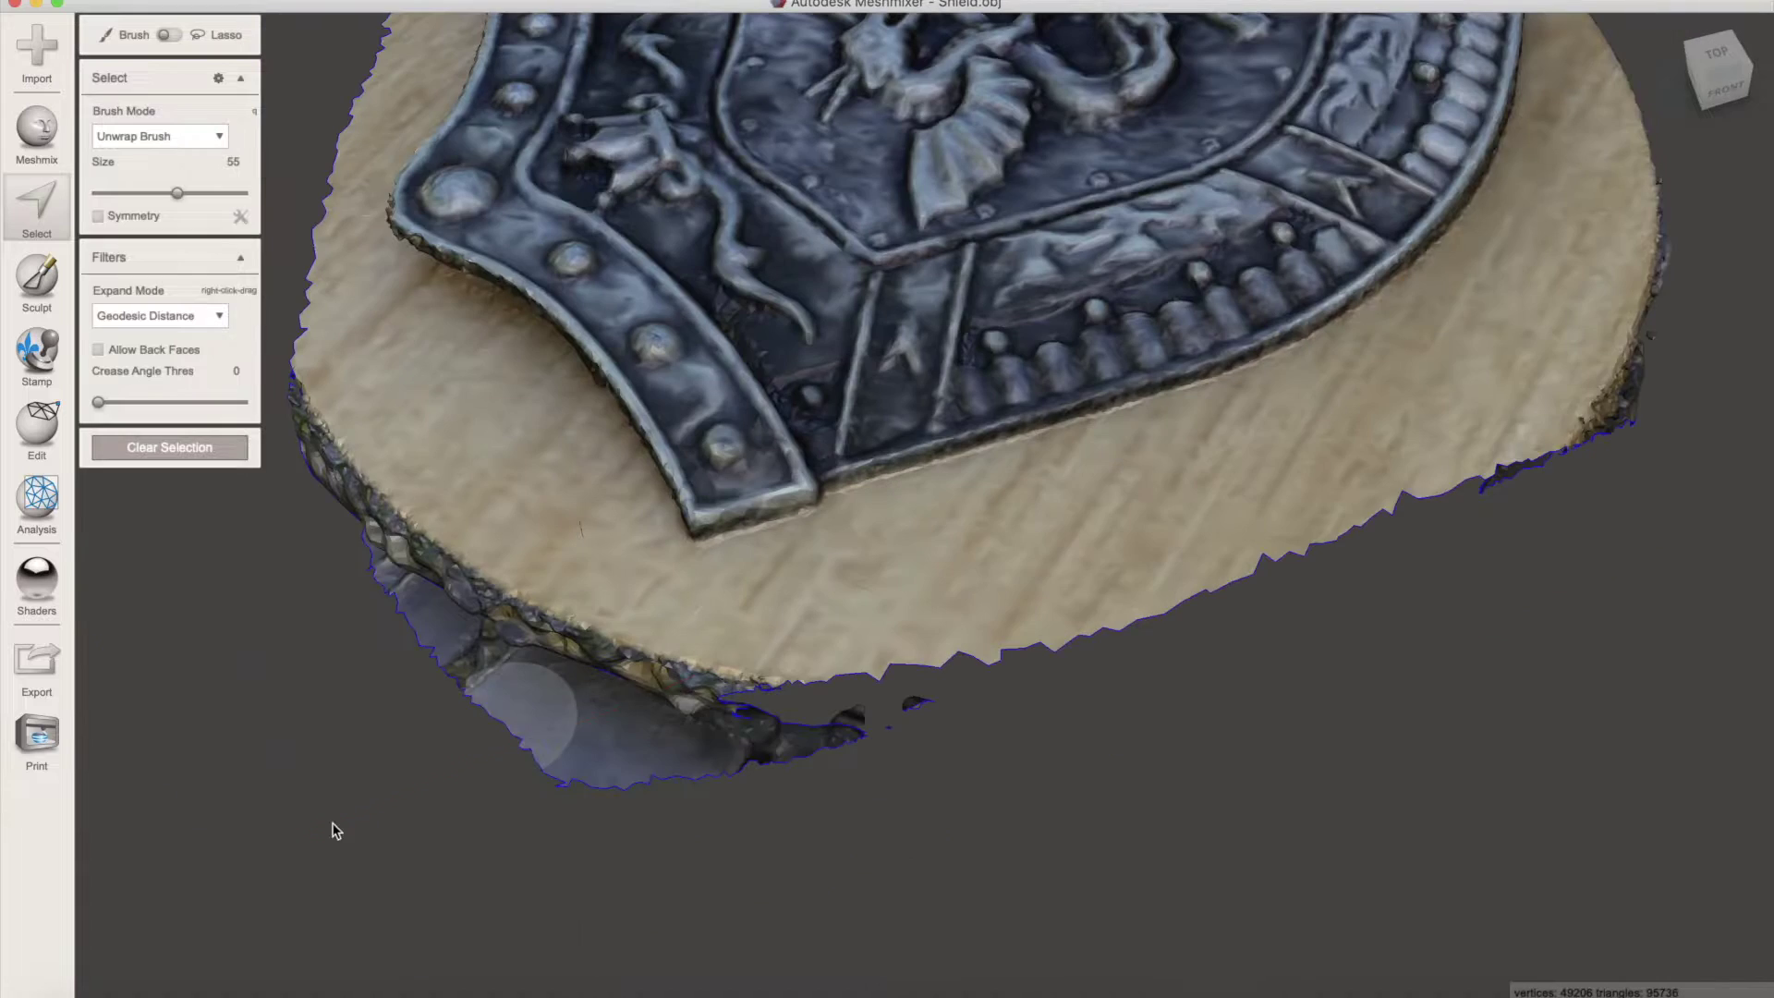
click(491, 416)
scroll(572, 393, up, 3)
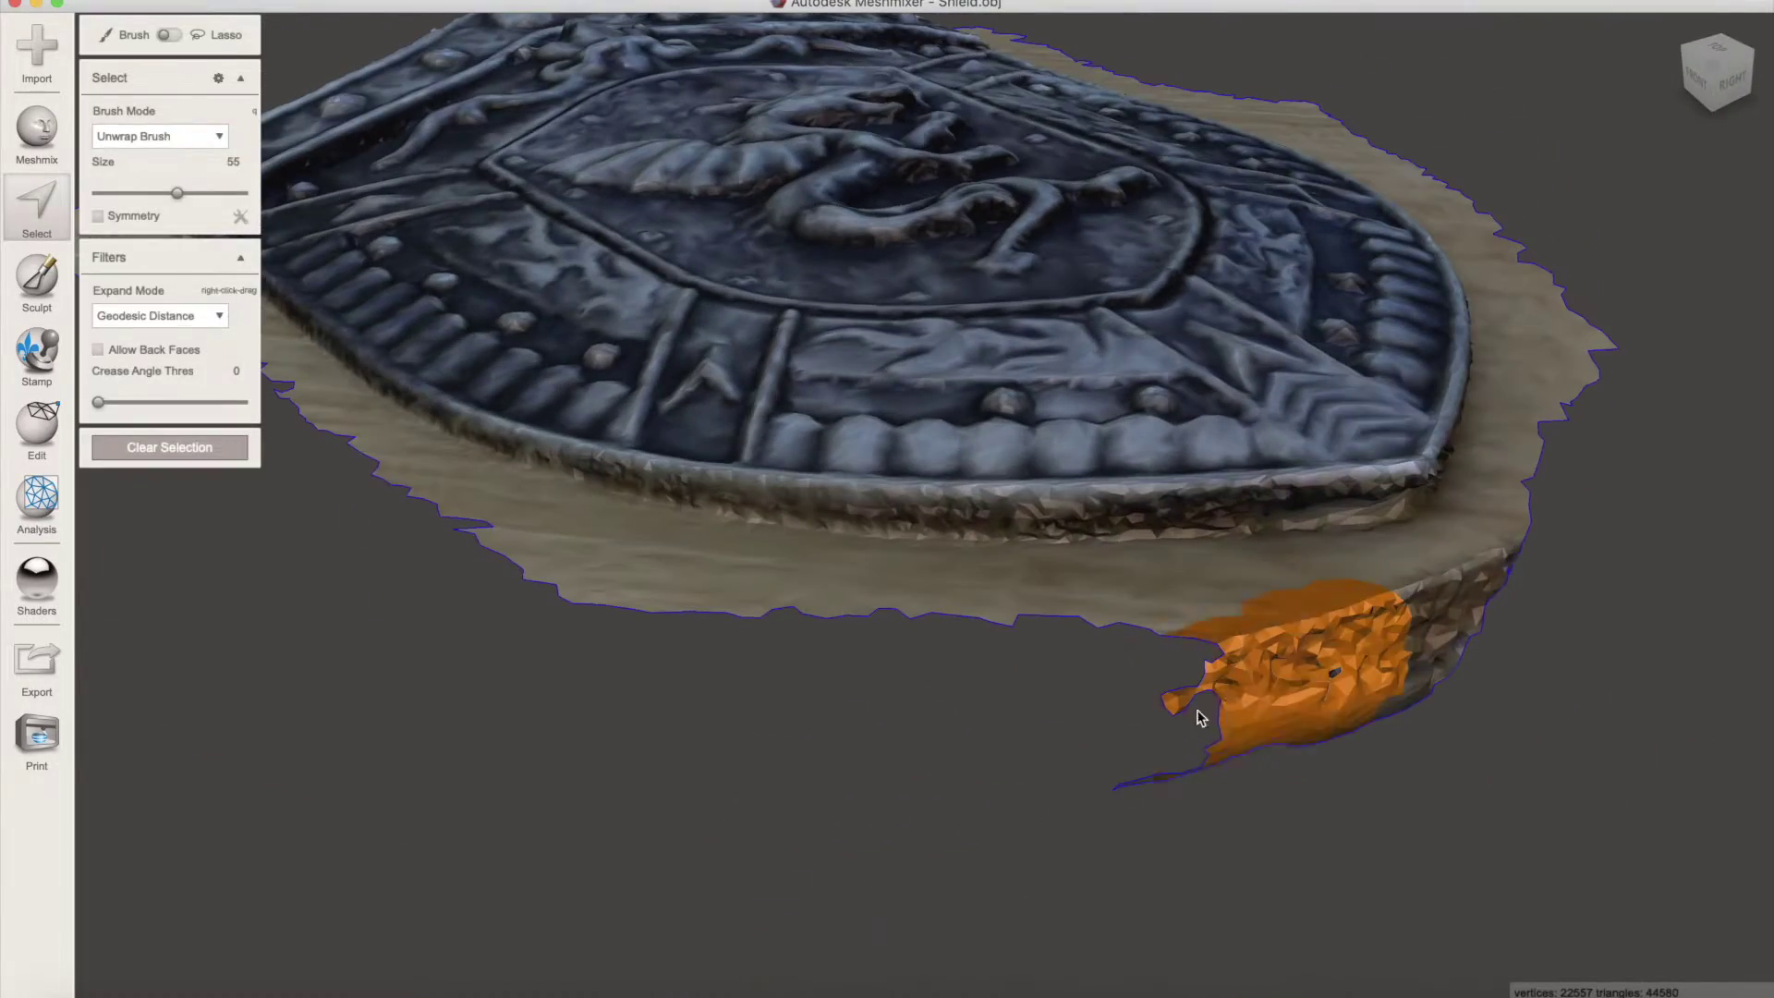
drag(1180, 705, 789, 594)
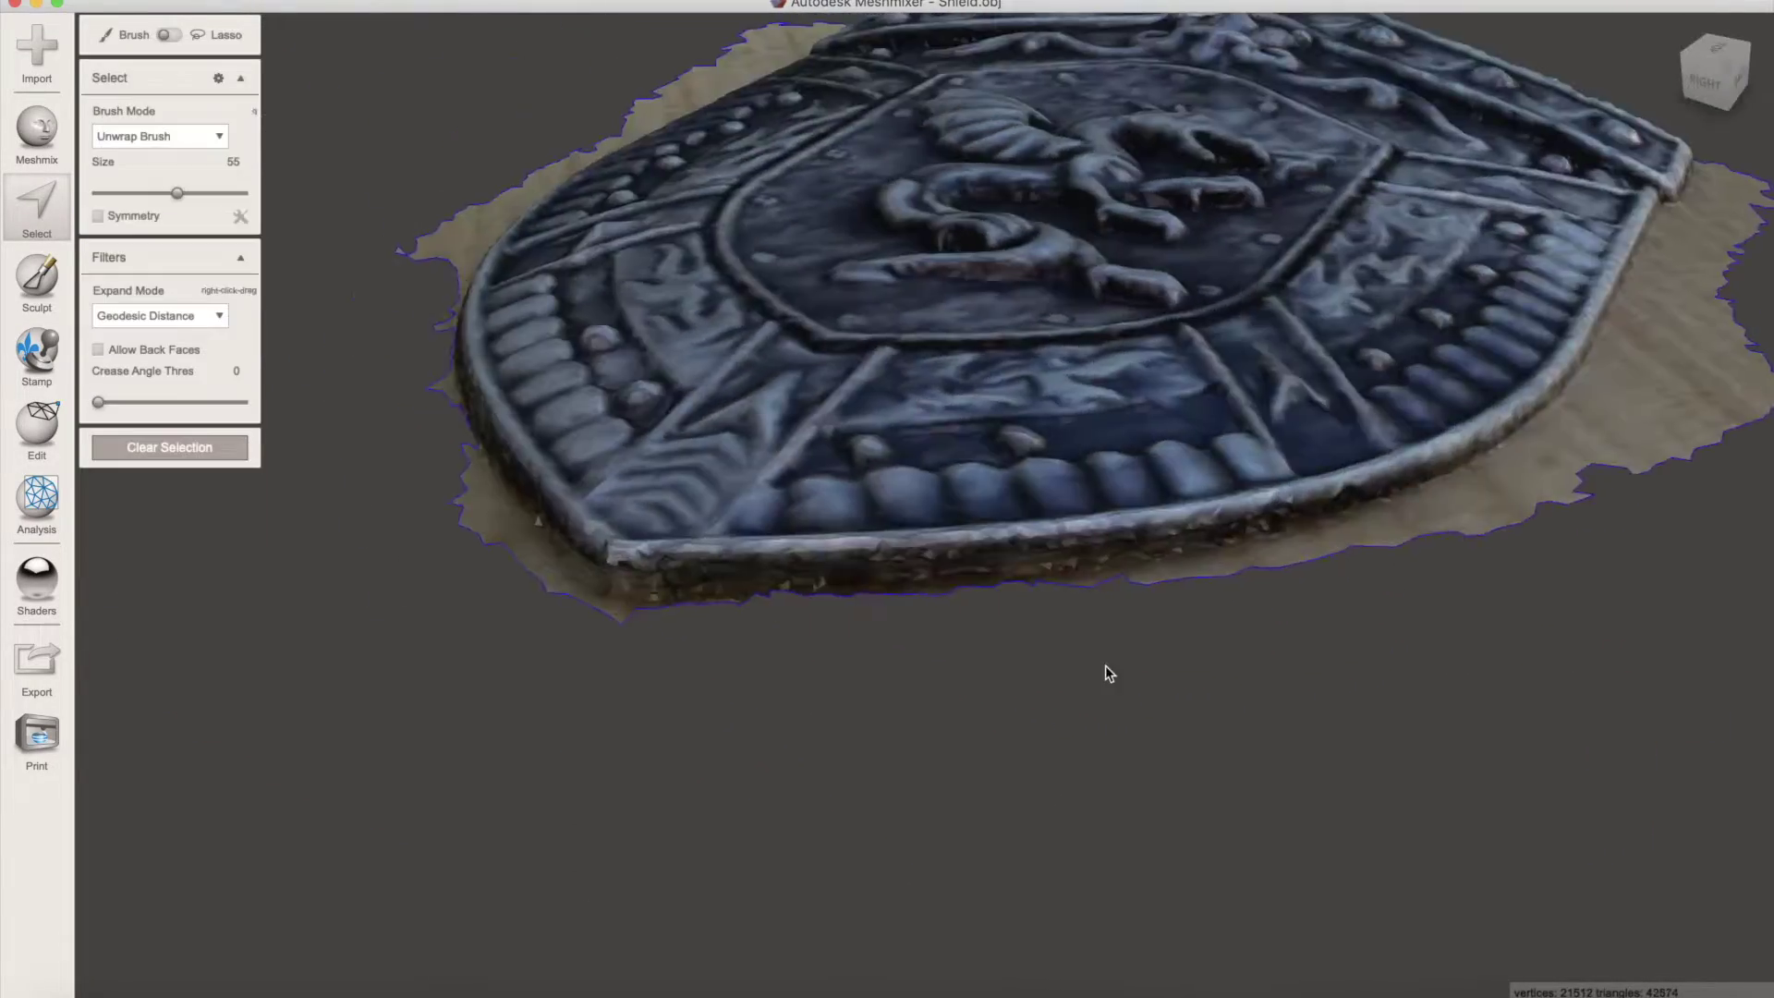
drag(169, 788, 850, 779)
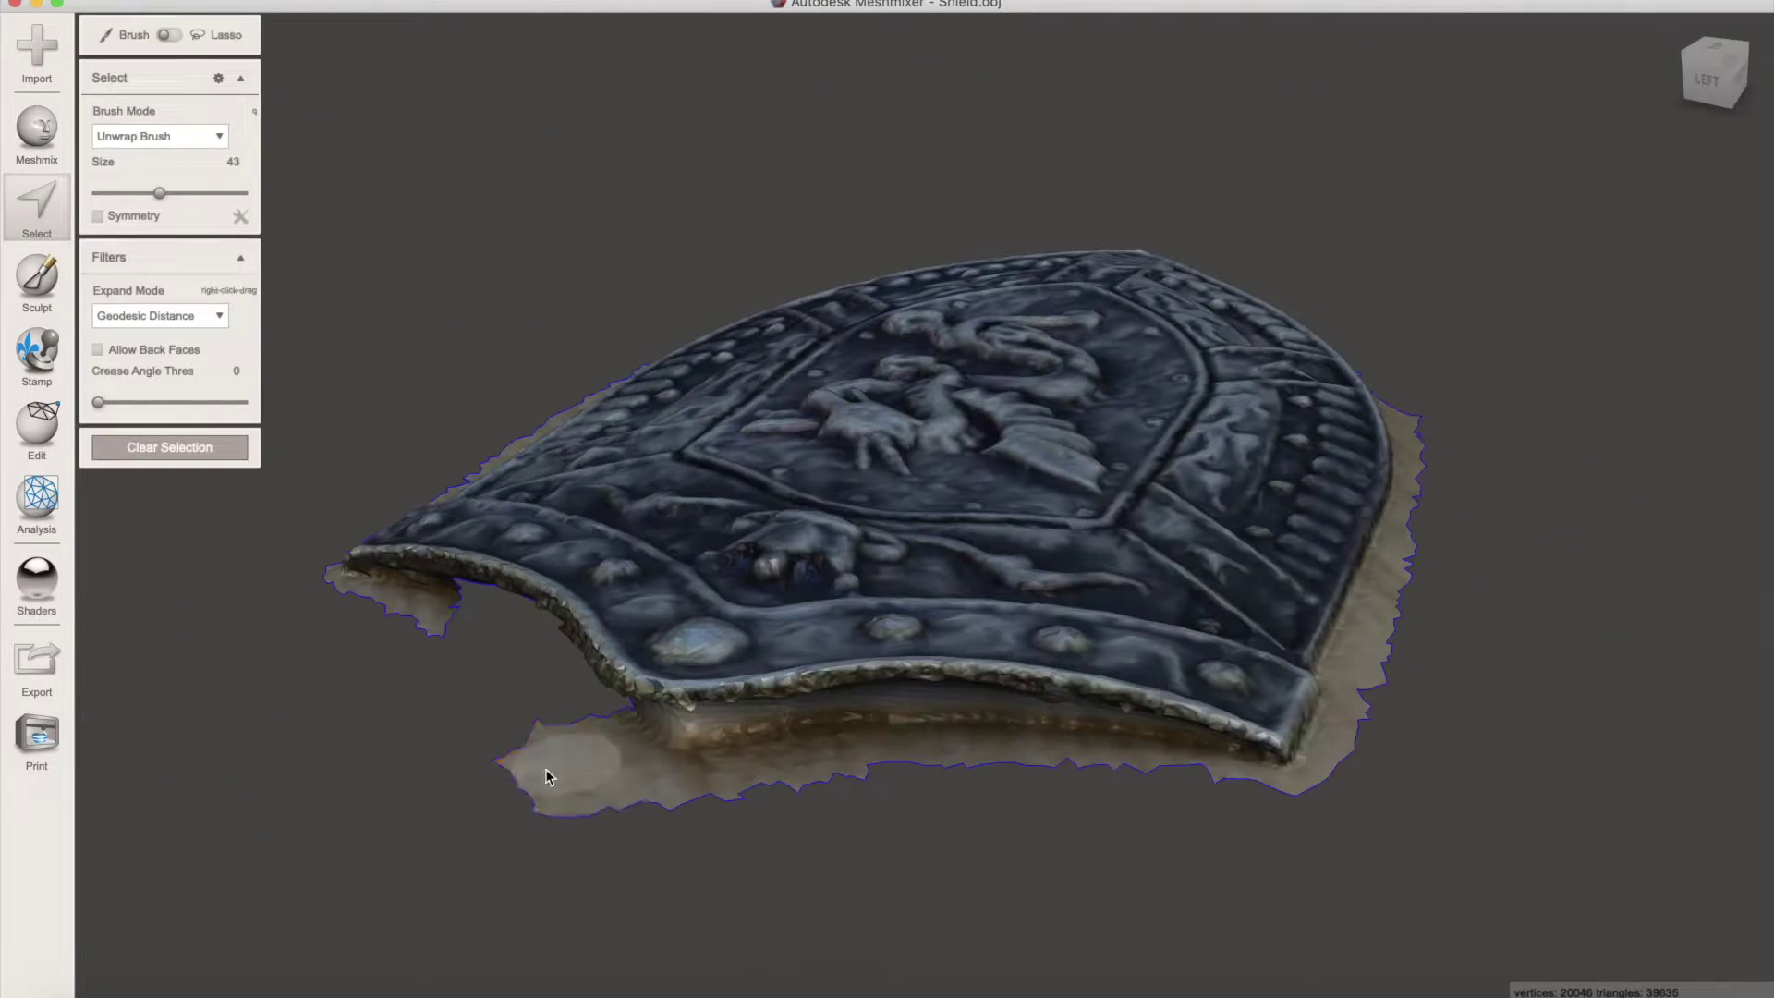
drag(546, 773, 1145, 730)
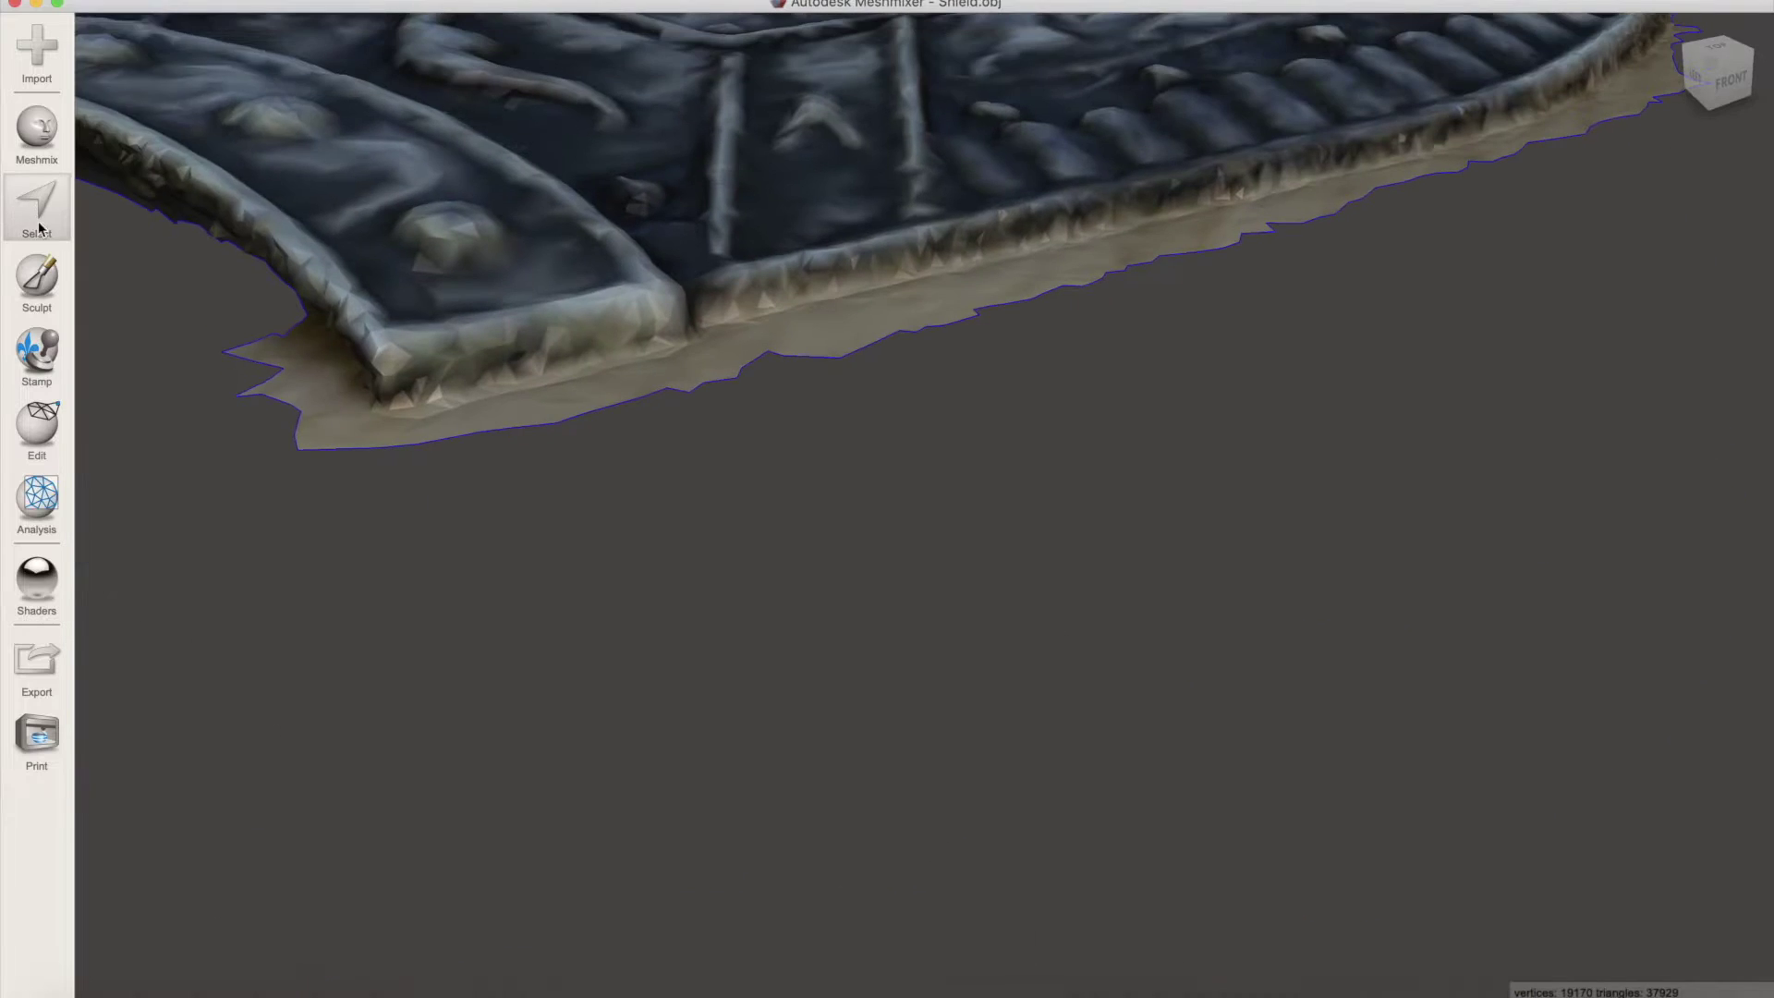
mouse_move(396, 396)
mouse_down()
mouse_move(1031, 279)
mouse_move(476, 440)
mouse_up()
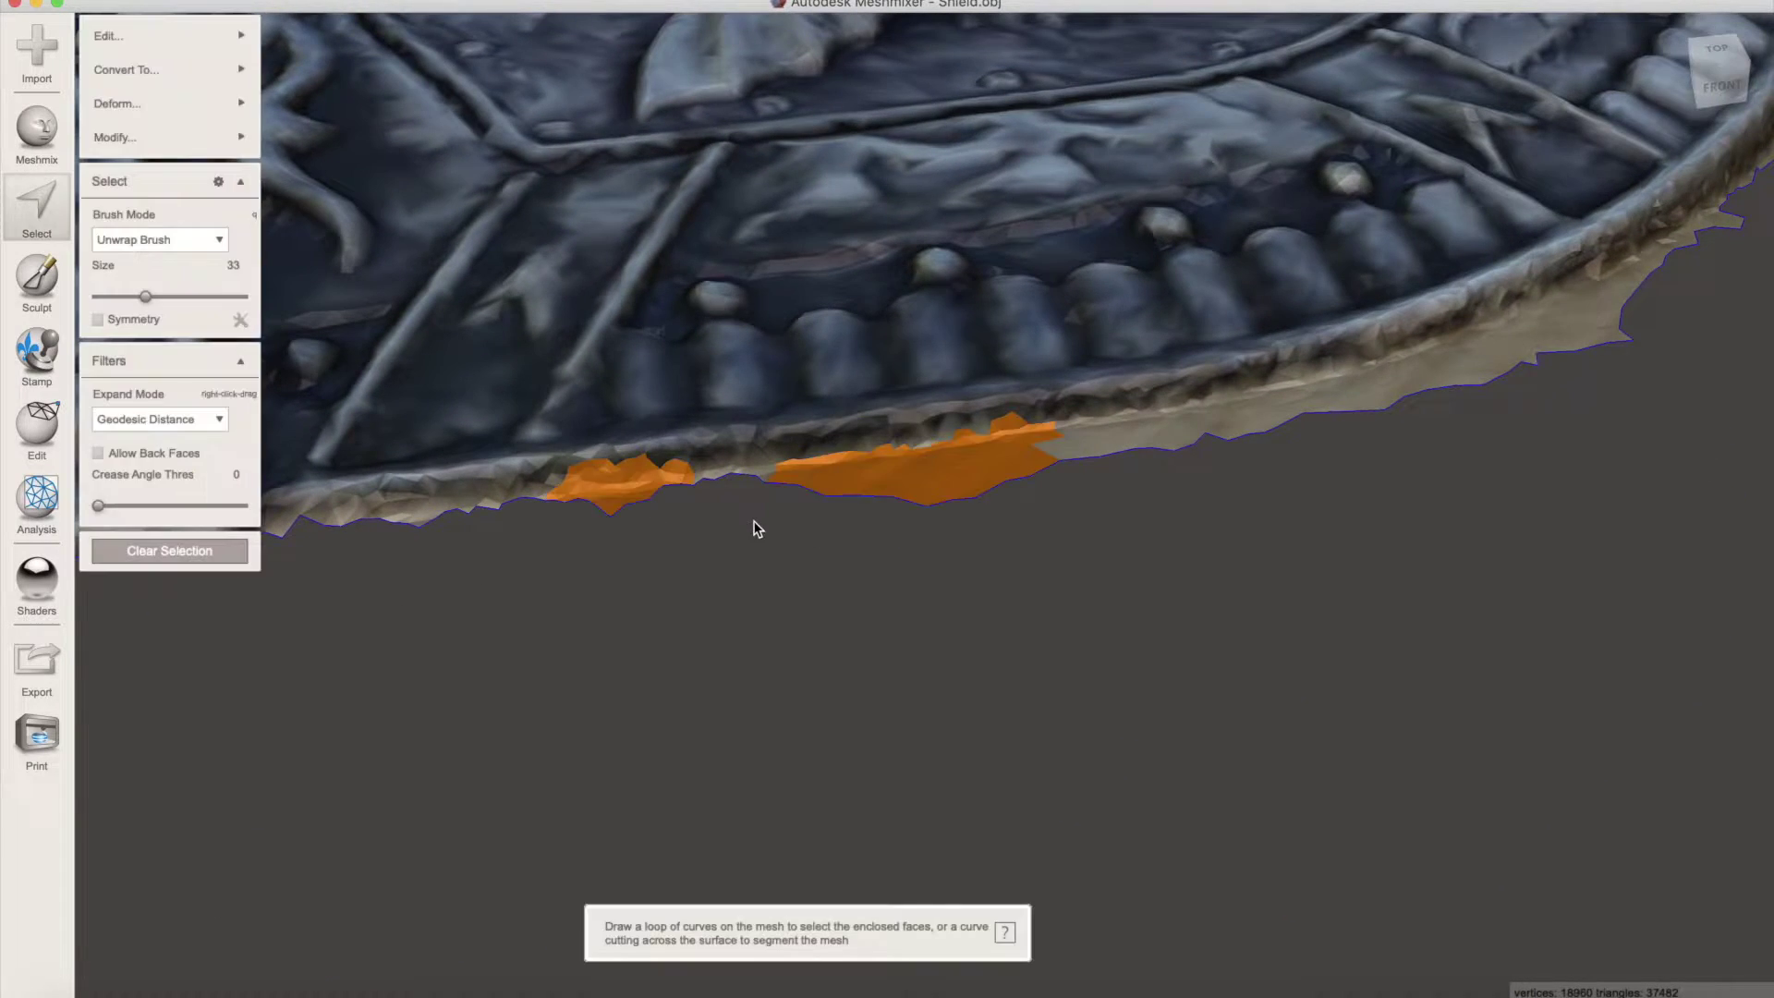
drag(753, 523, 752, 490)
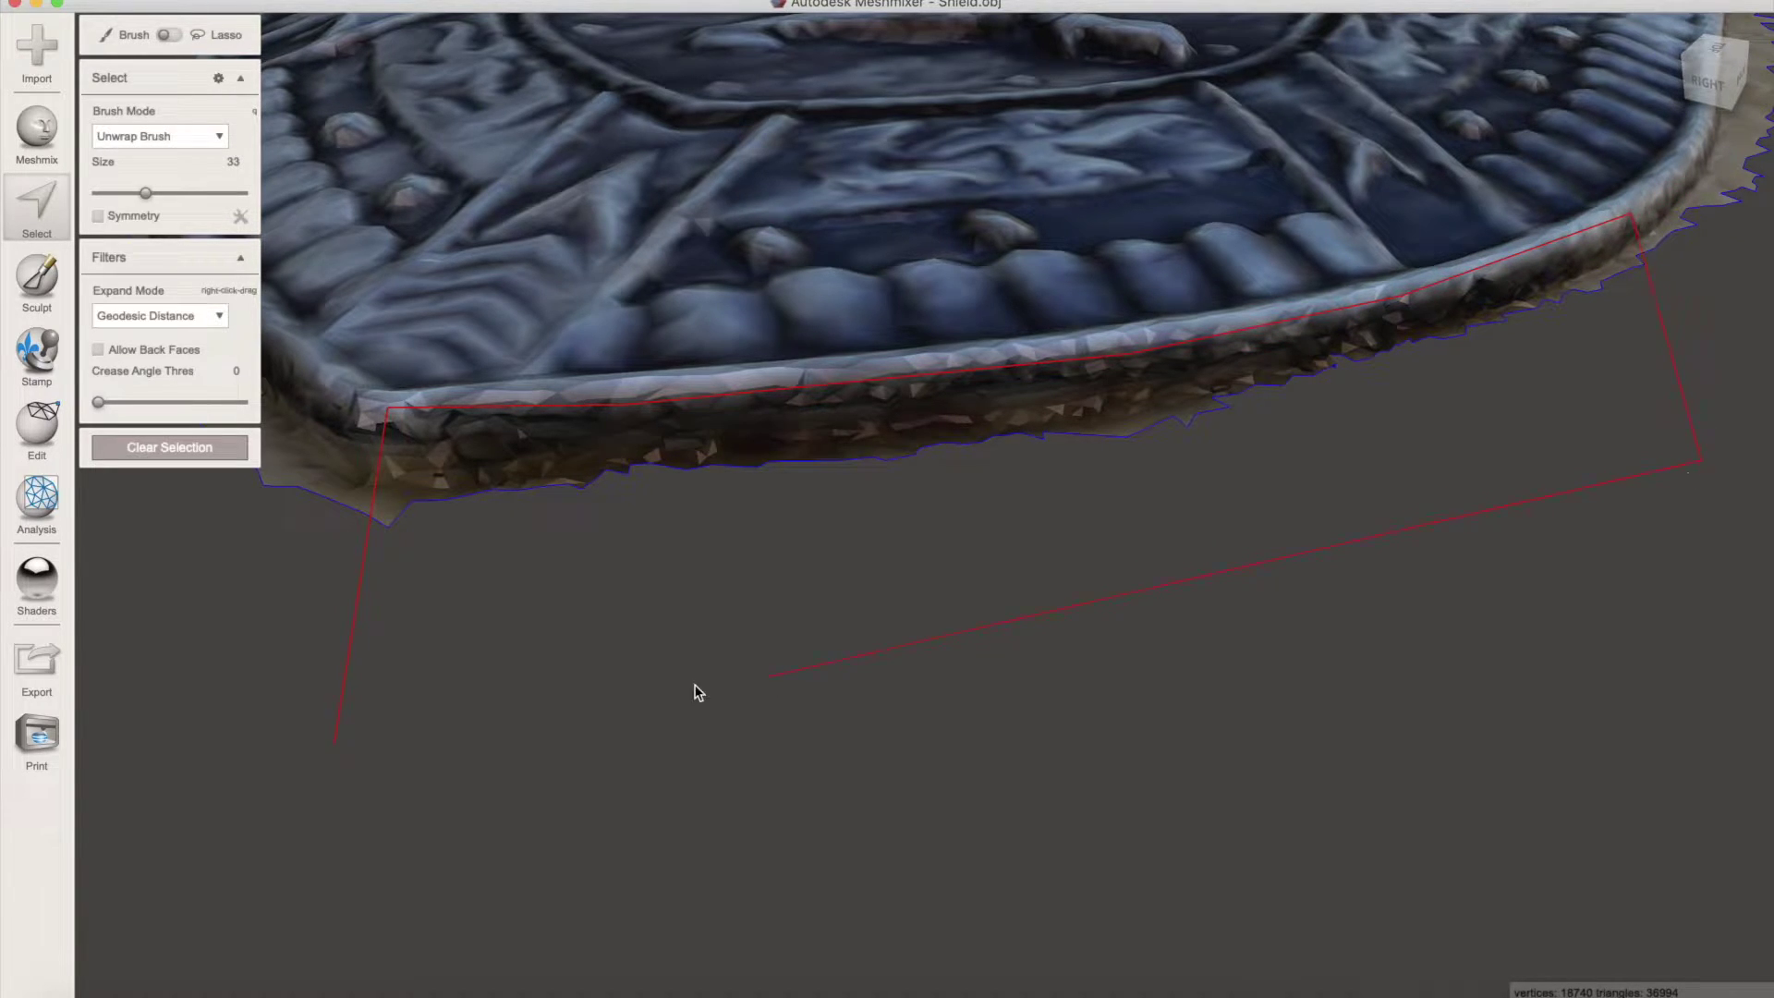
Step: Close the lower-rim selection, smooth its boundary, and delete those rim faces
double_click(335, 741)
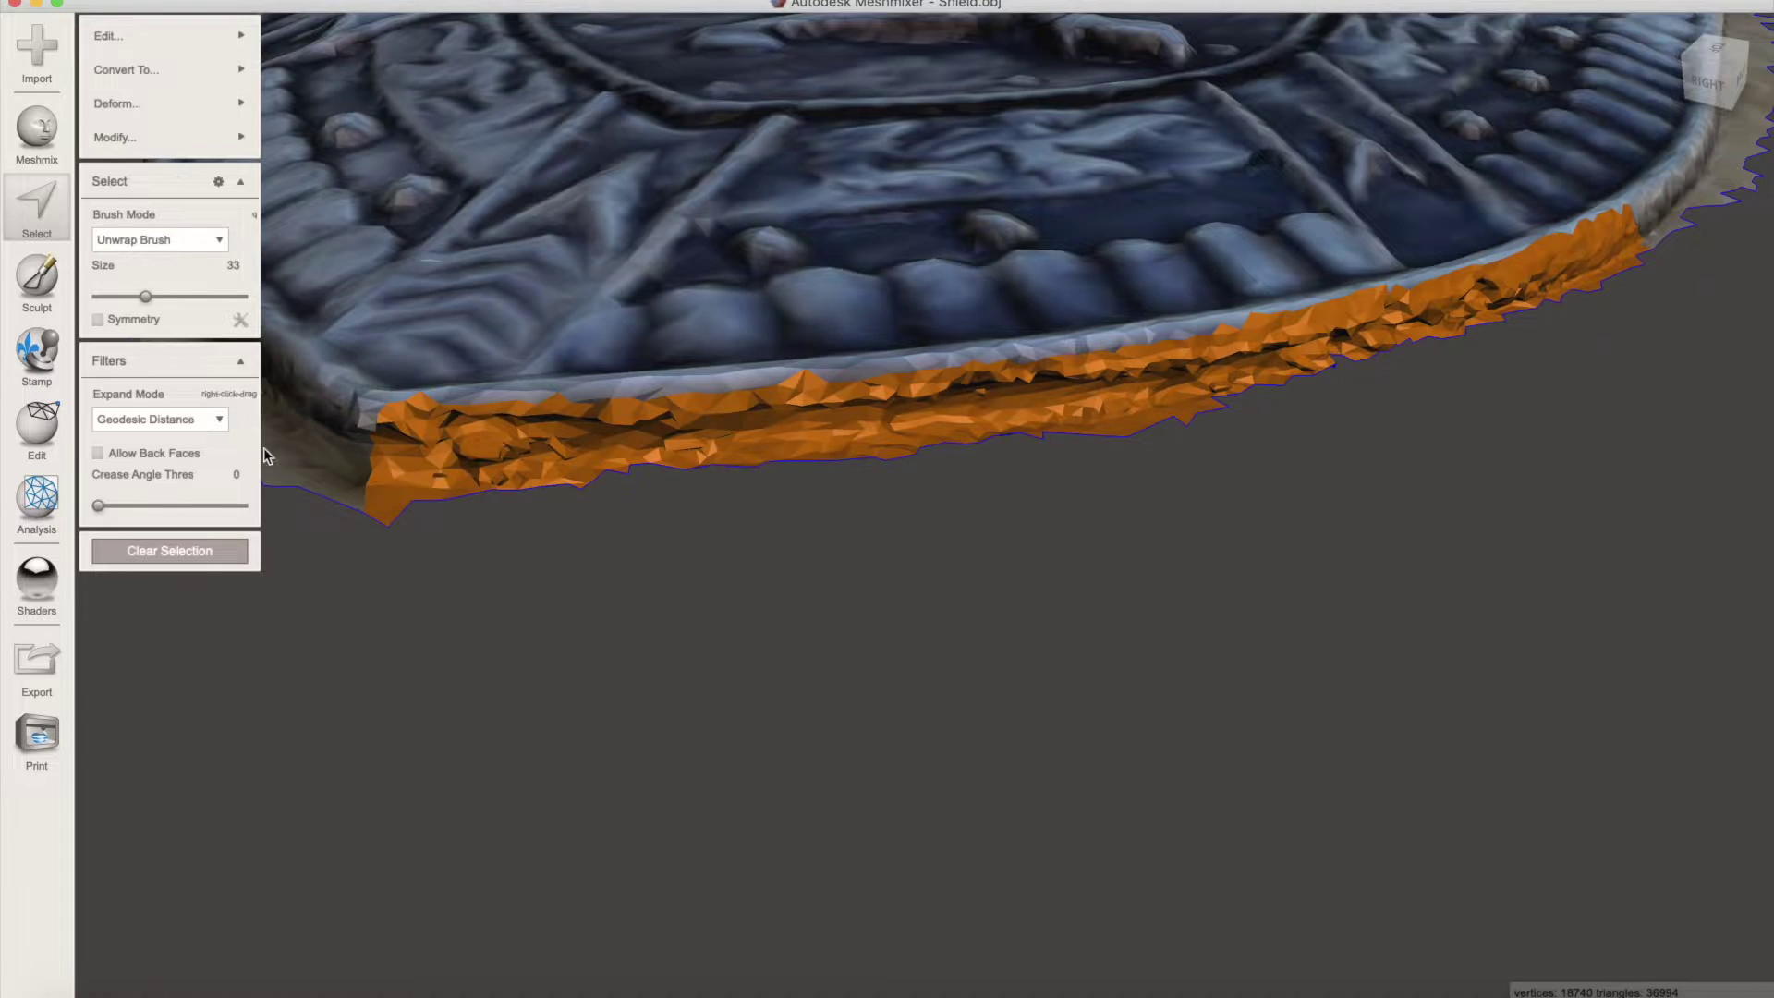
mouse_move(187, 137)
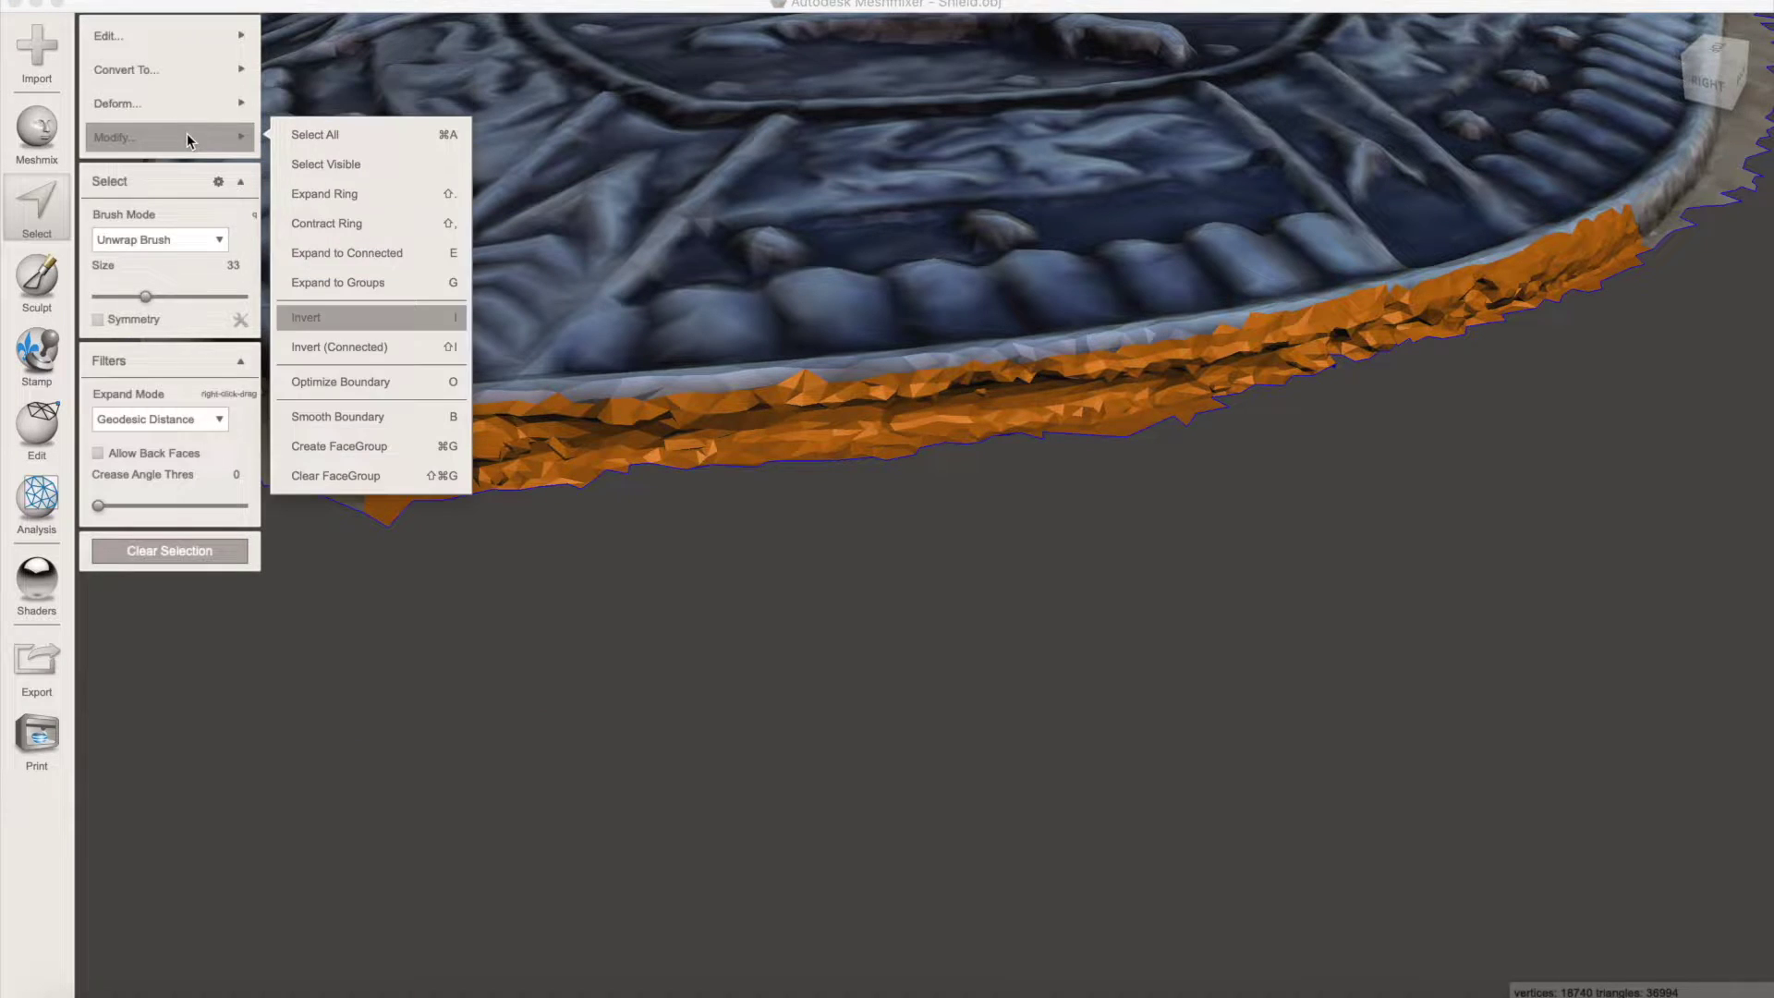
click(373, 424)
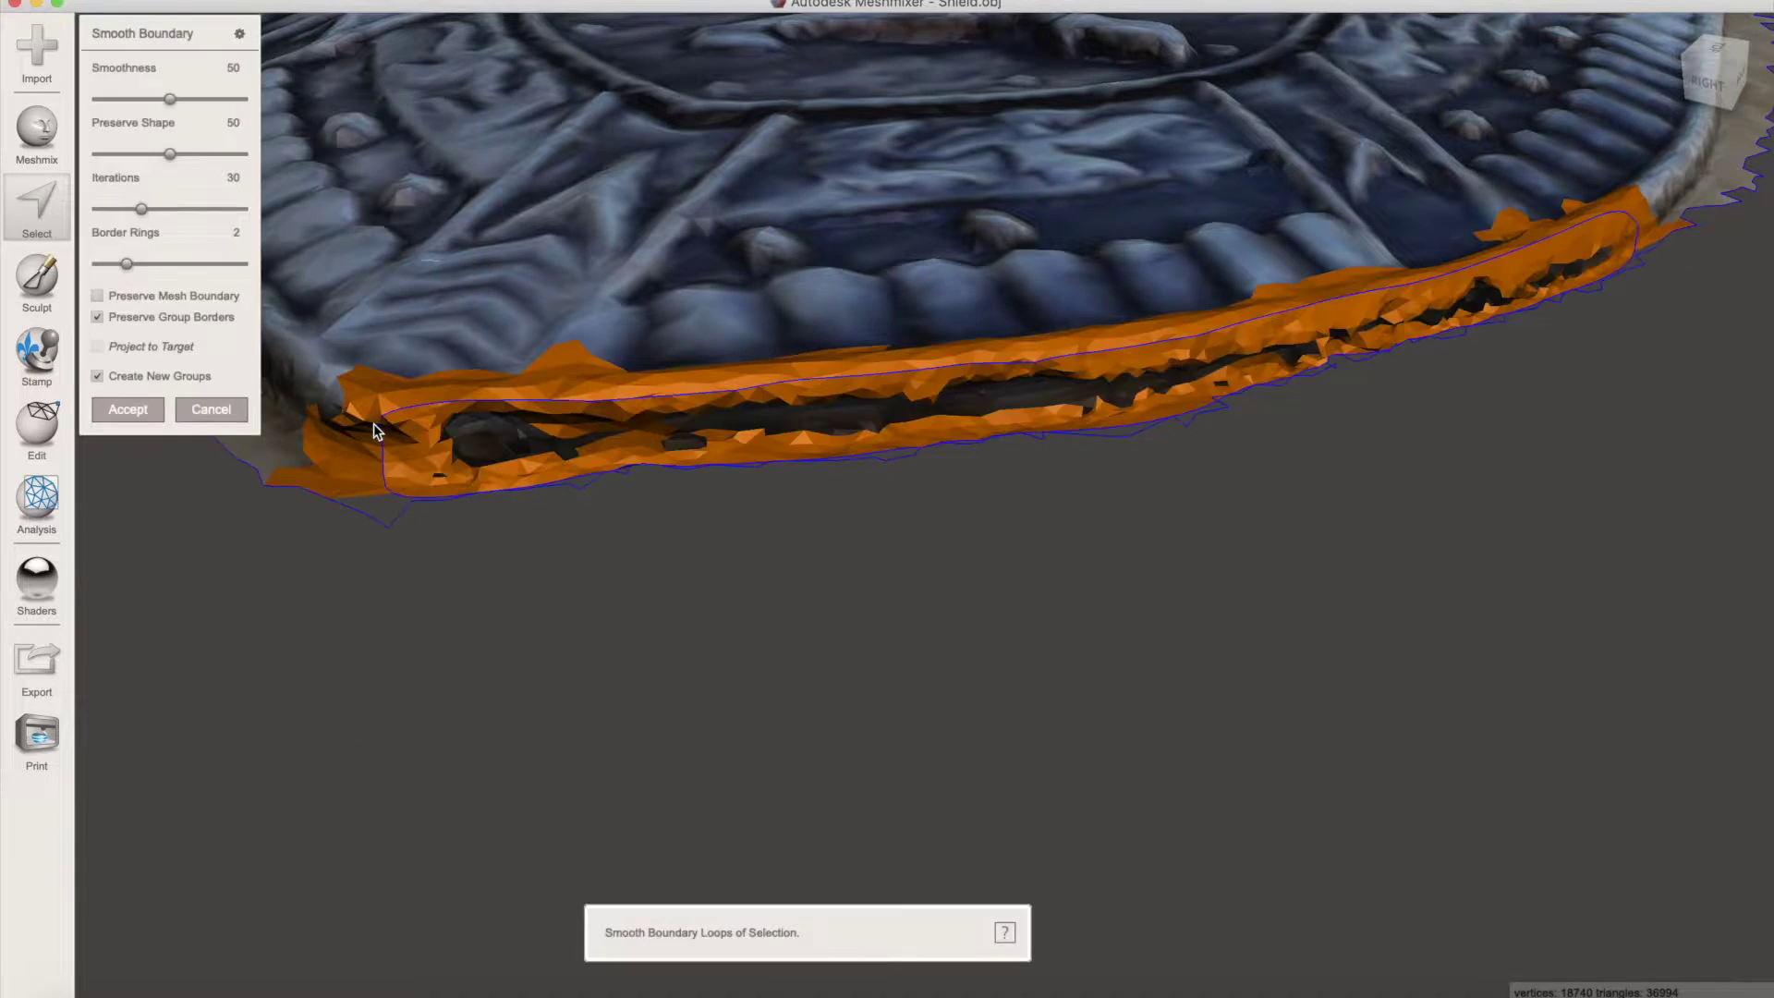
click(130, 412)
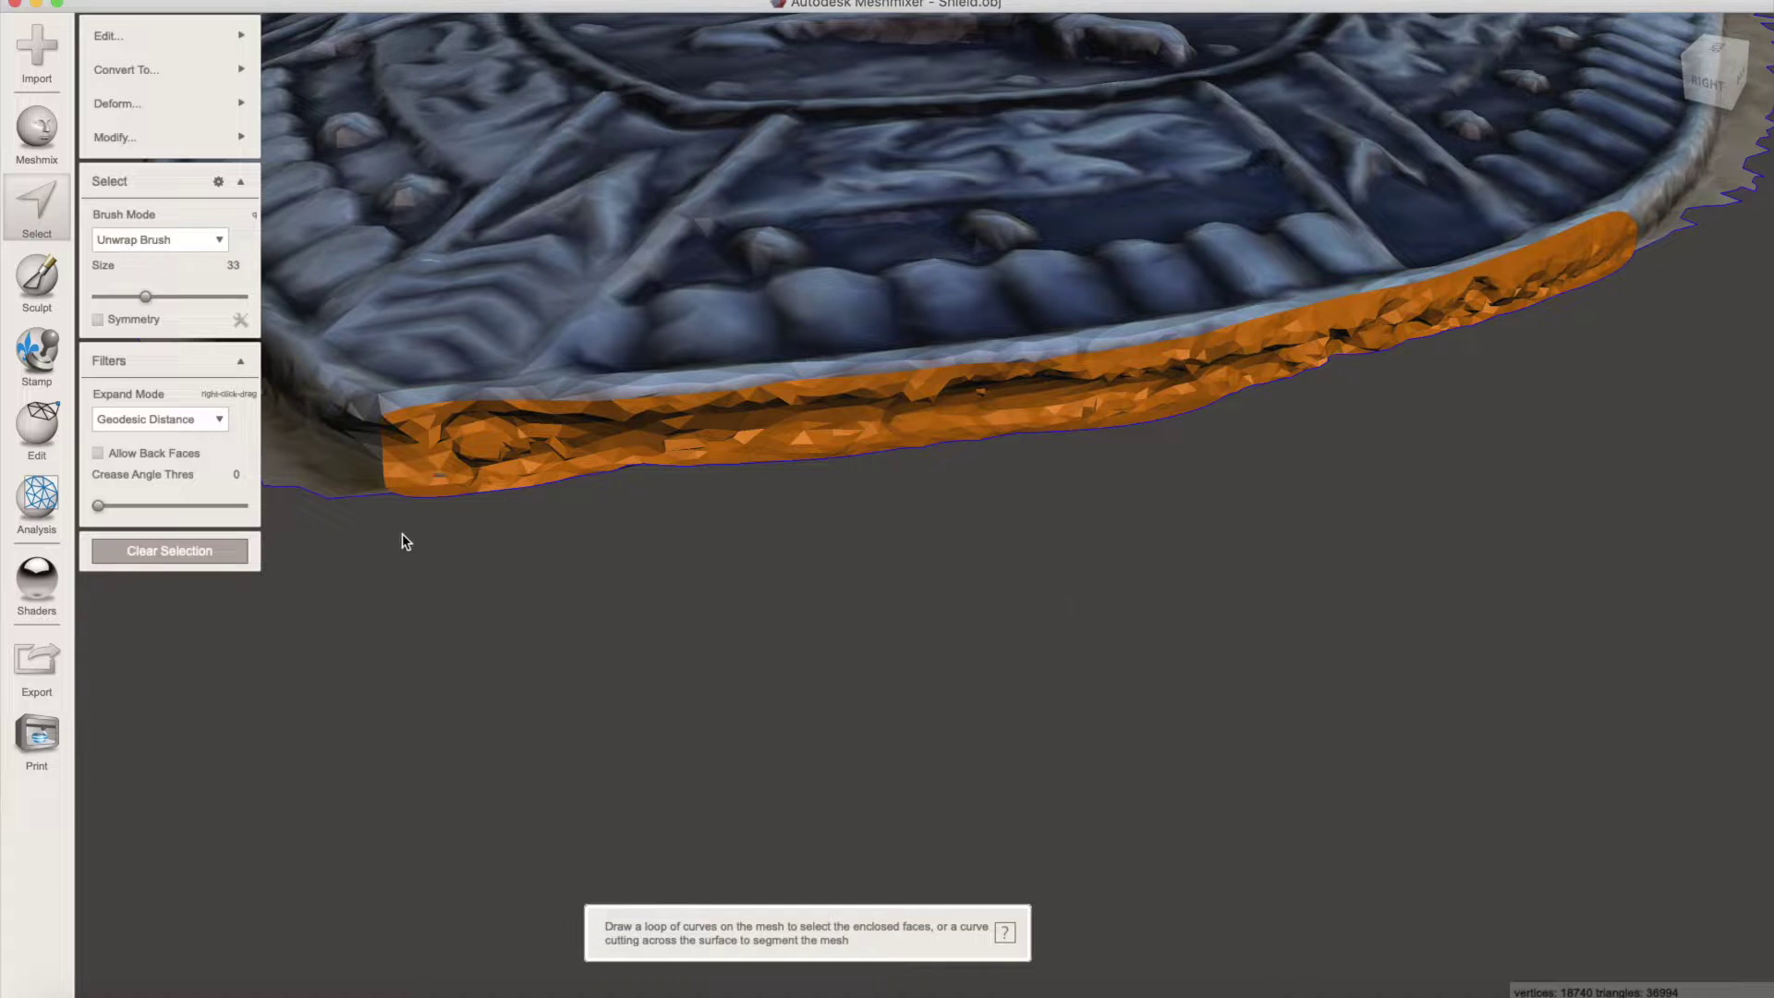
key(Delete)
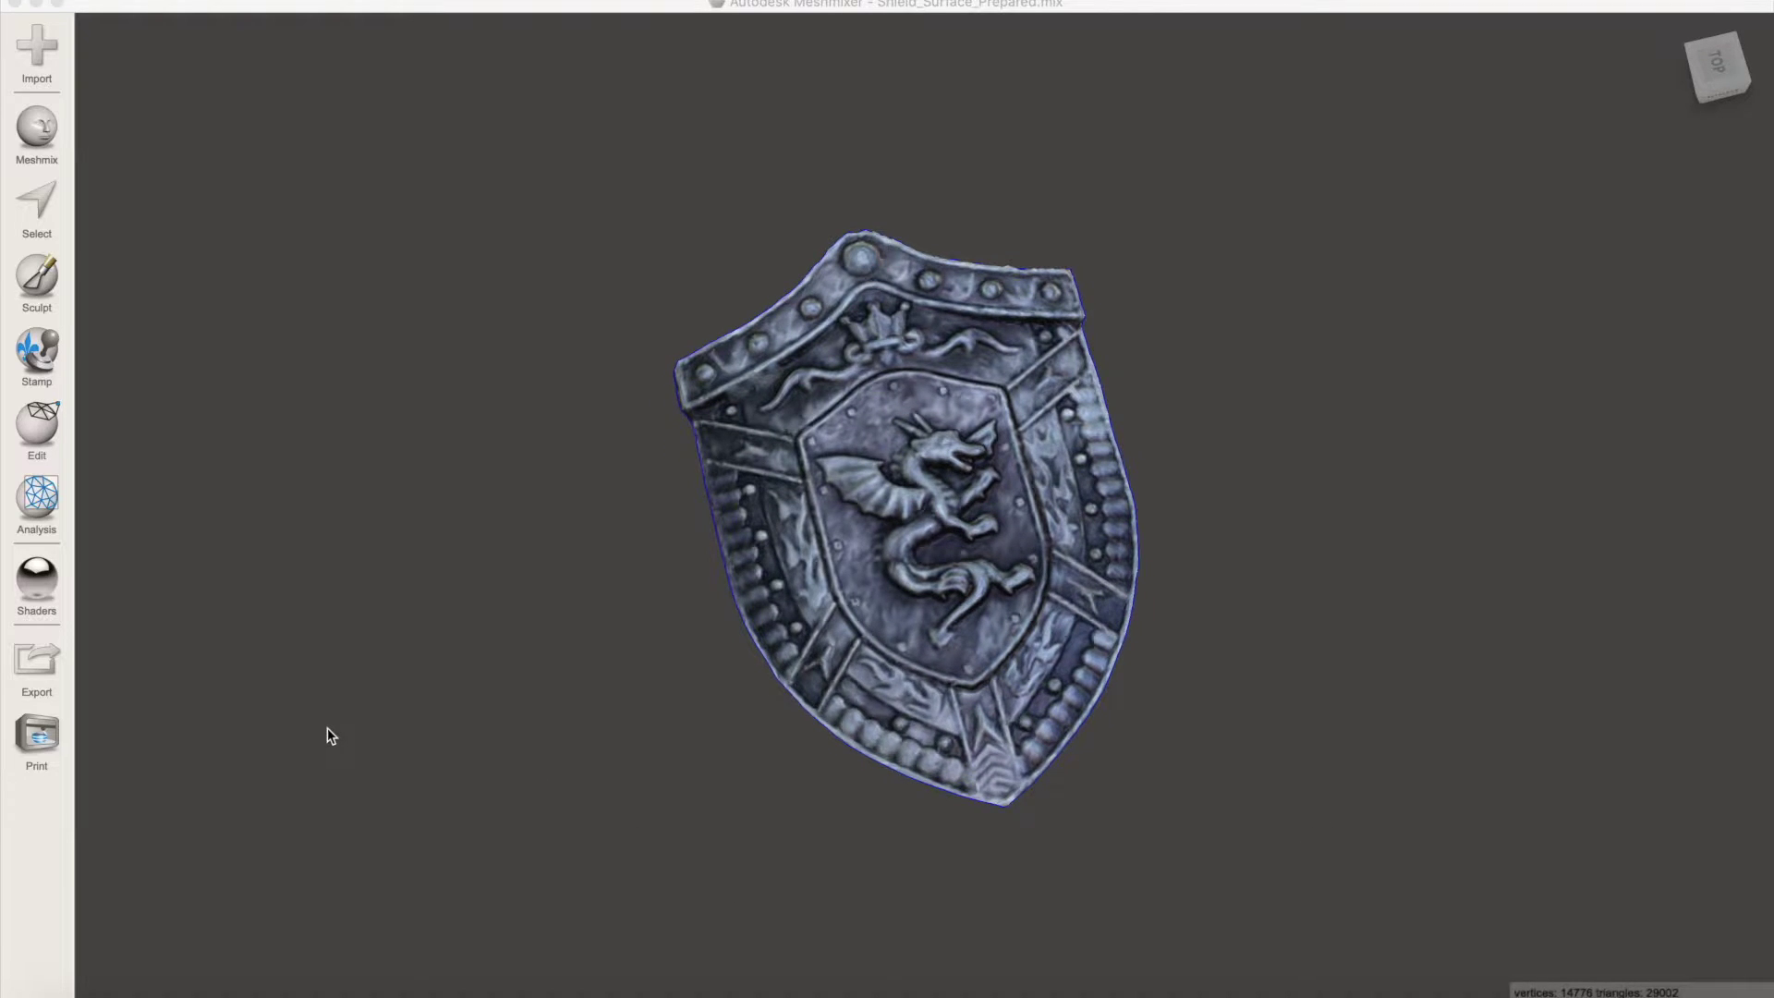
right_drag(329, 730, 788, 436)
right_drag(1019, 411, 1094, 670)
scroll(1044, 612, up, 5)
right_drag(721, 538, 1261, 706)
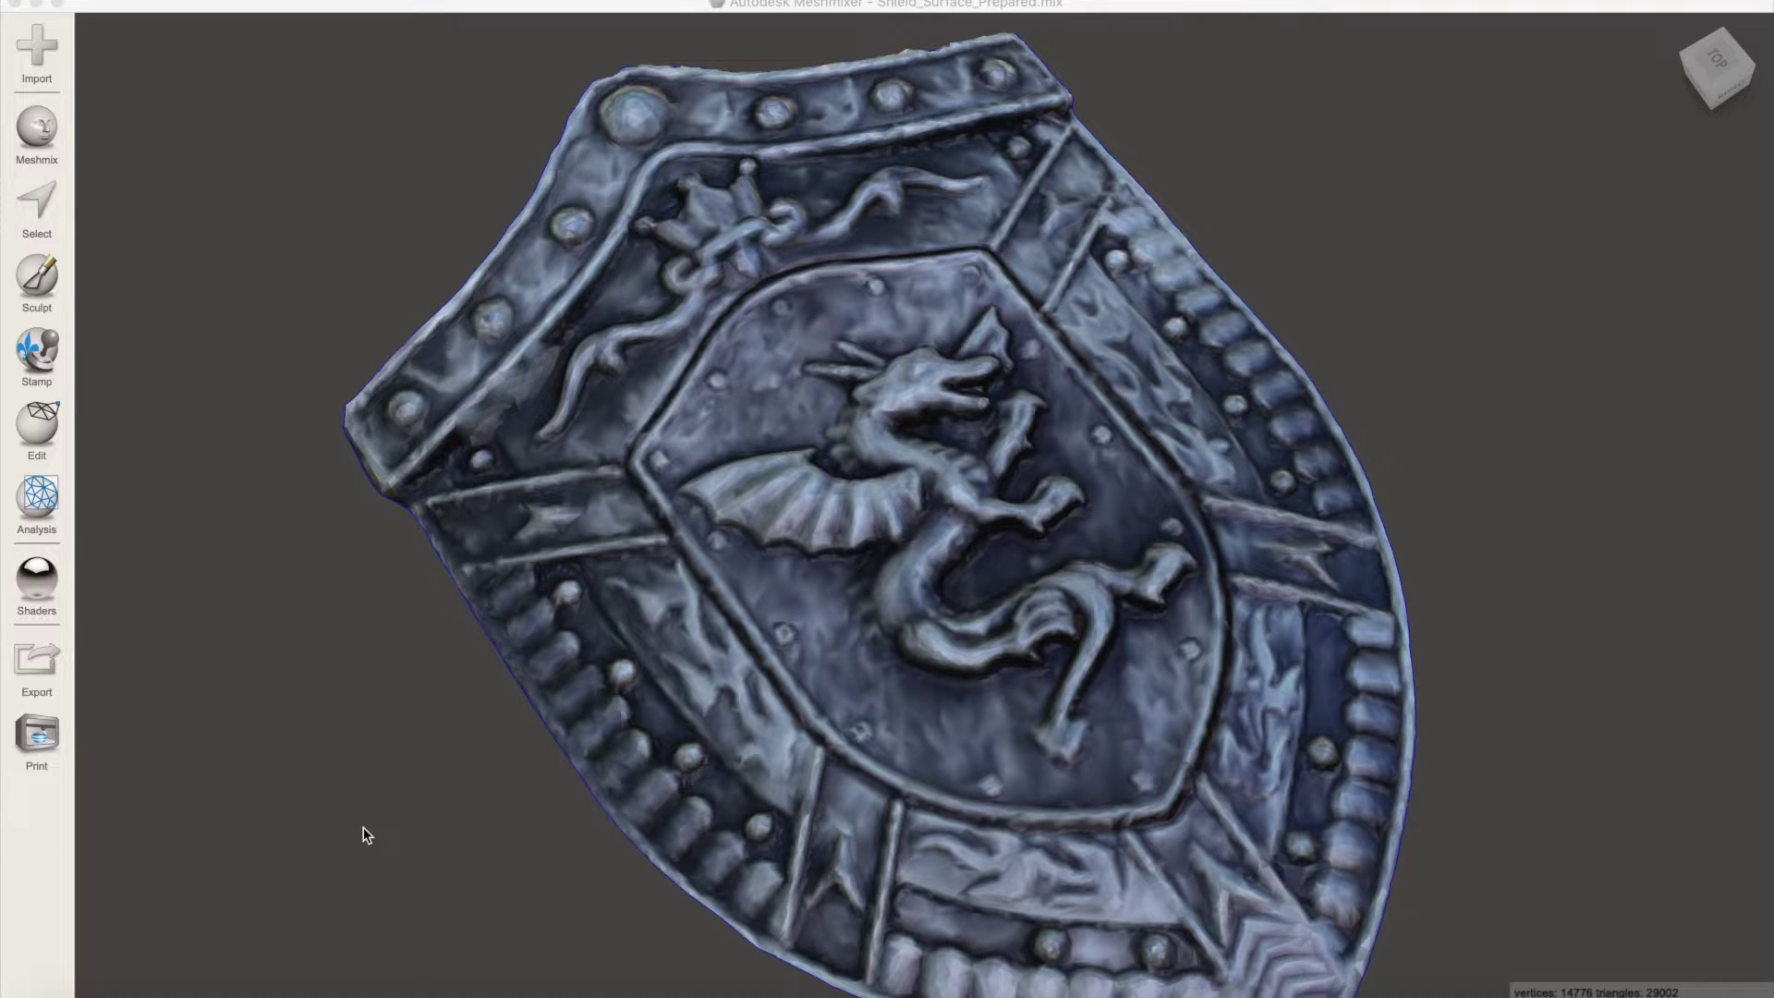
right_drag(357, 835, 299, 797)
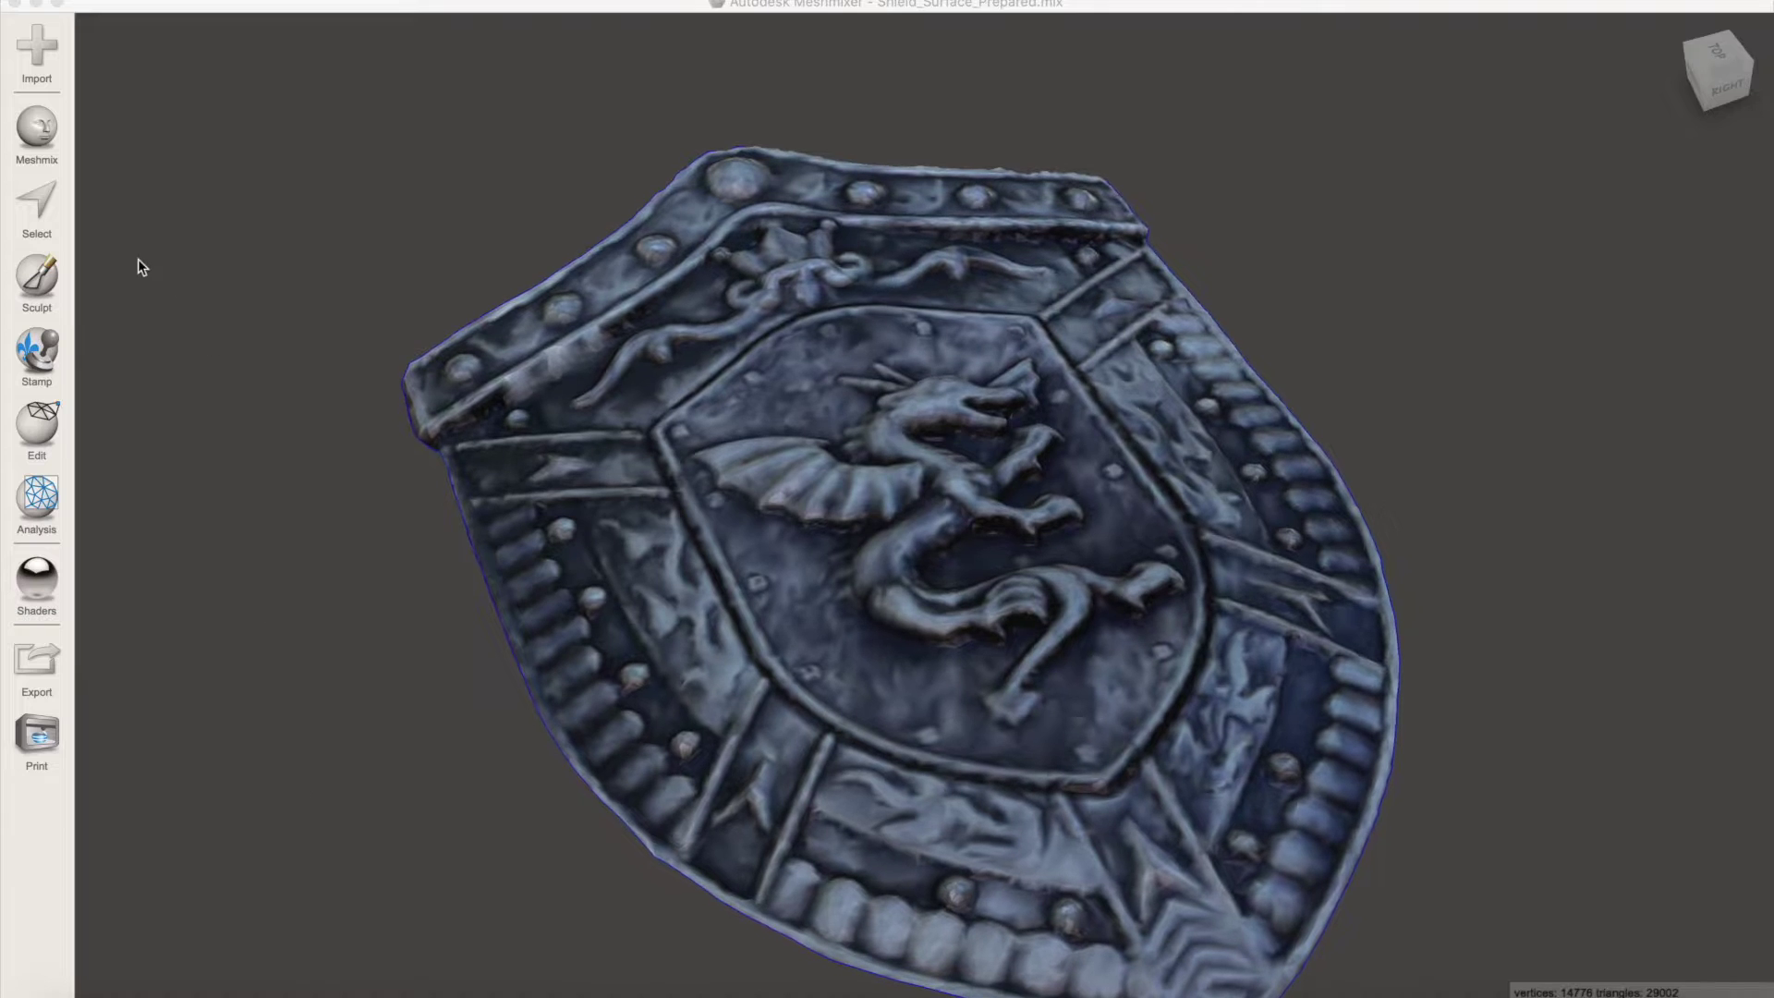
Step: Select the whole shield surface and extrude it with offset -24.90 into a solid
click(38, 205)
key(super+a)
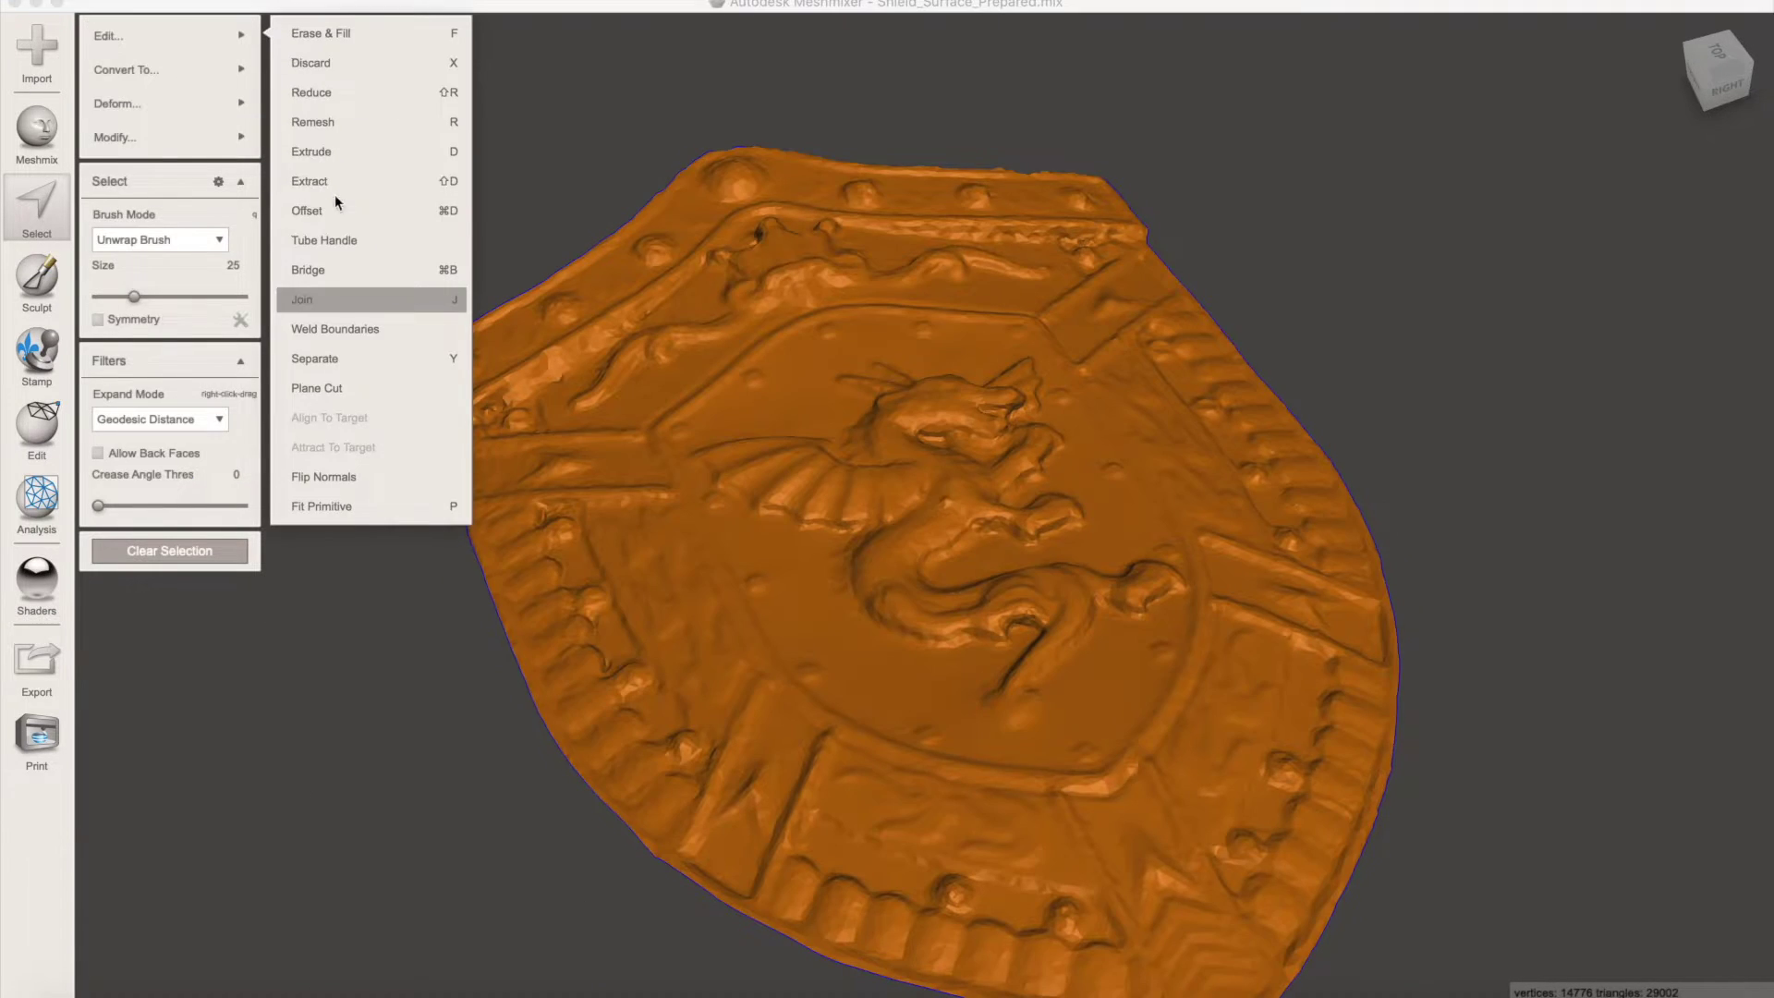
click(311, 152)
drag(170, 99, 109, 99)
right_drag(476, 545, 130, 342)
click(128, 344)
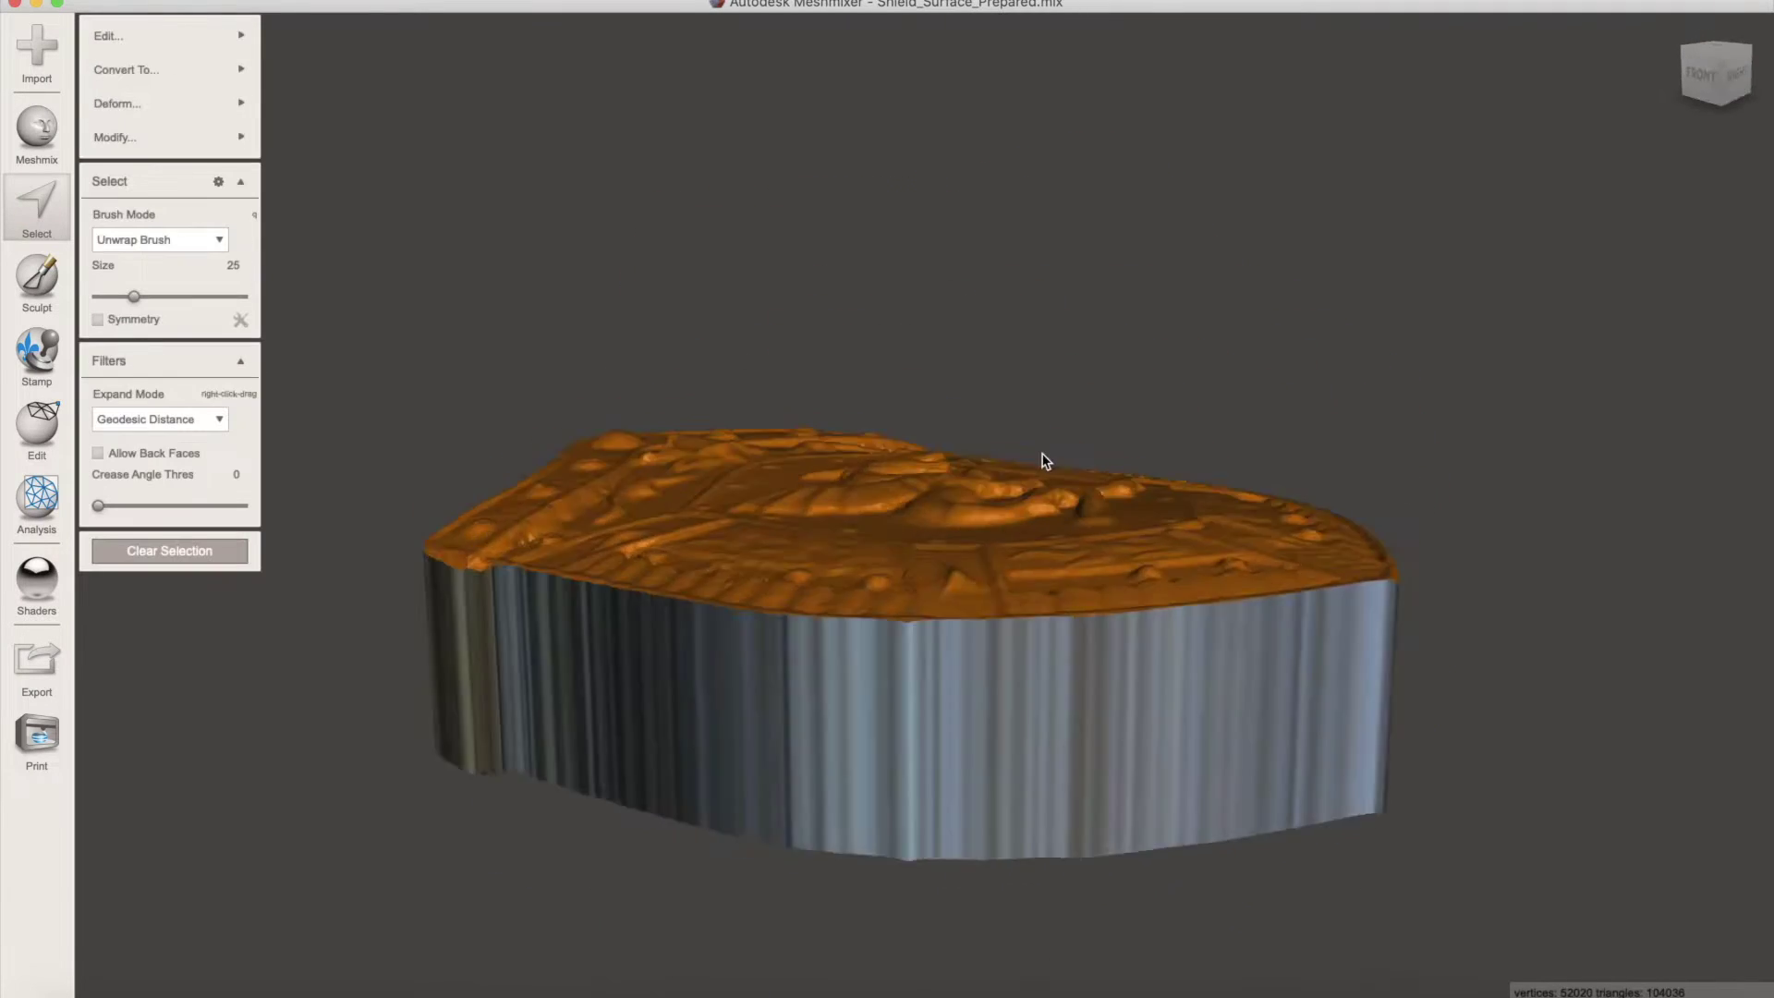
click(37, 426)
Step: Start a Plane Cut and raise the cut plane up through the shield's underside
click(1704, 72)
click(170, 198)
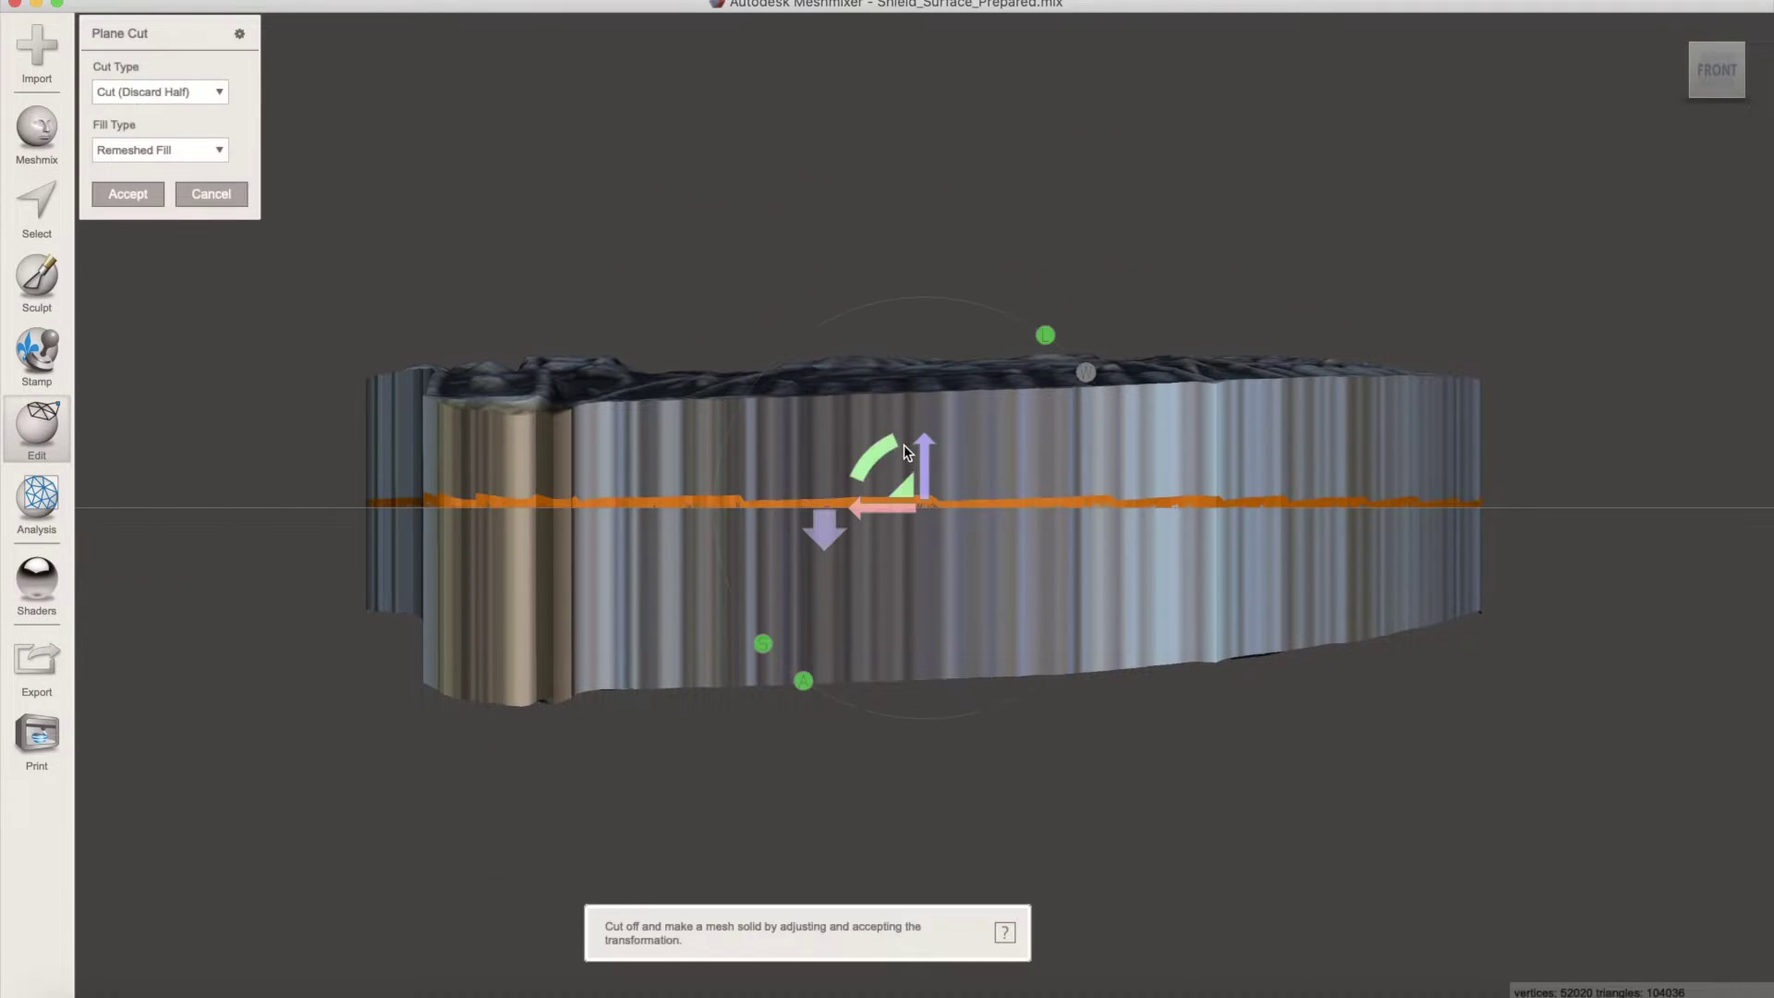
drag(923, 453, 928, 407)
right_drag(886, 414, 924, 398)
Step: Accept the plane cut, add a cylinder, rotate it -90° and slide it under the shield
click(127, 193)
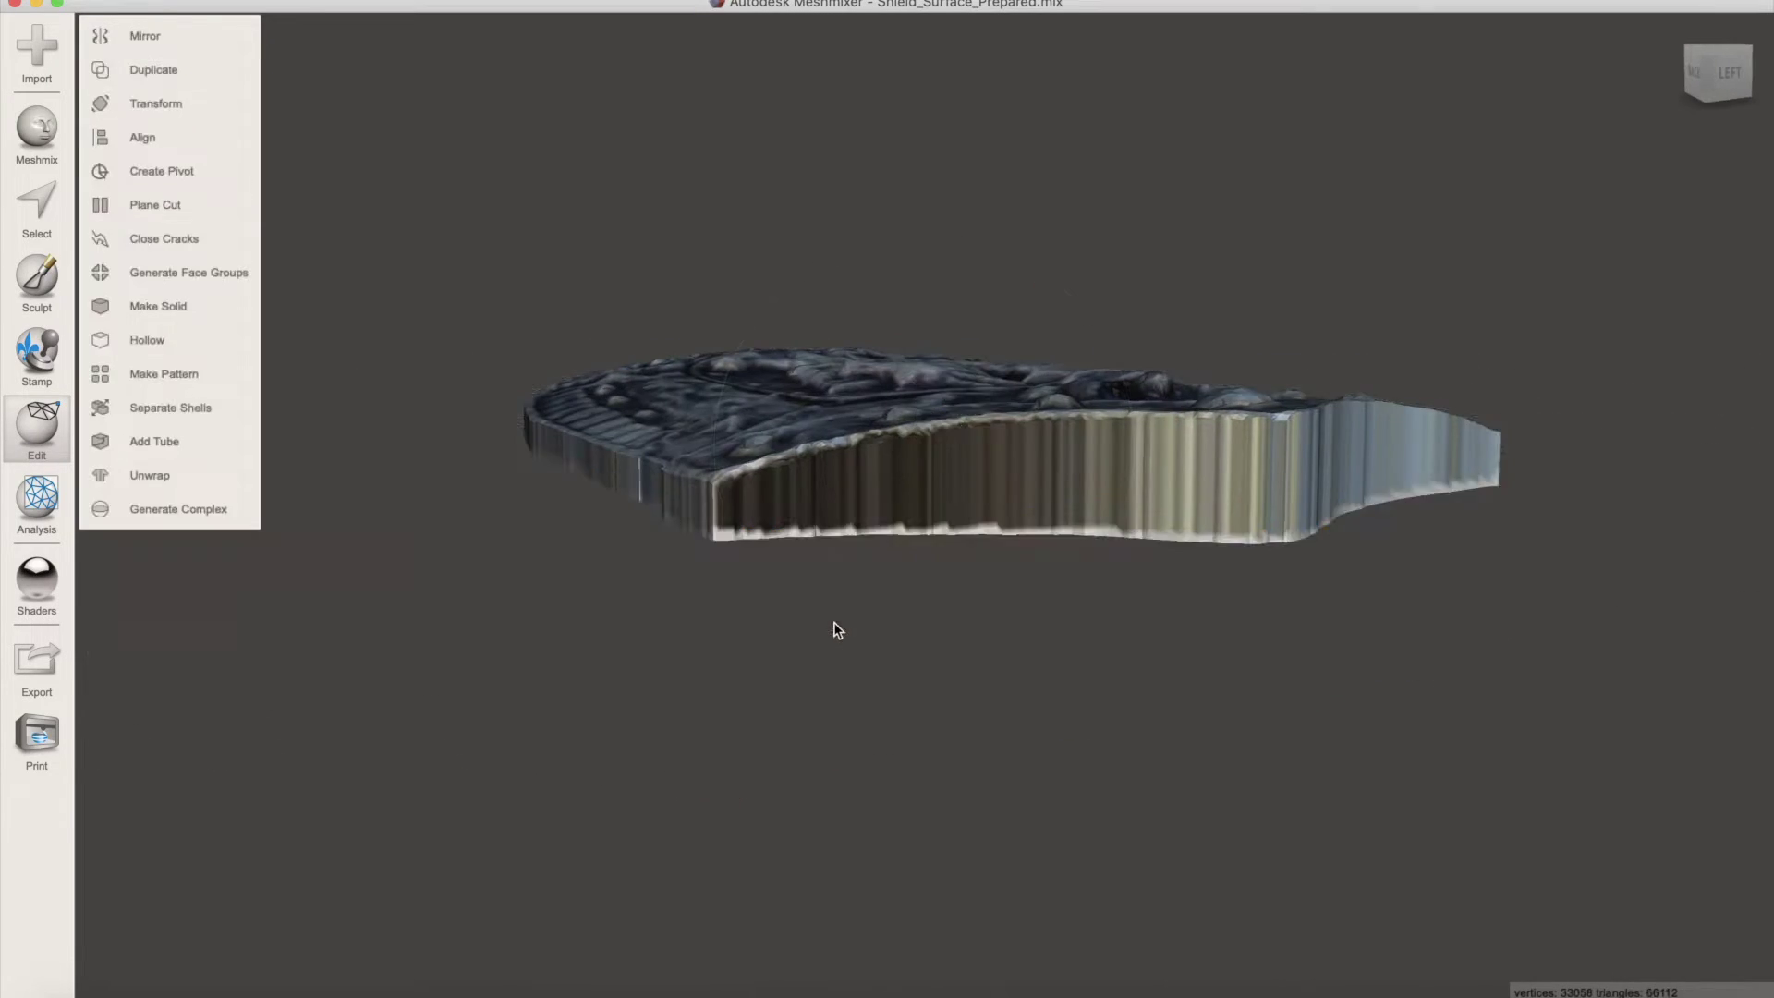
right_drag(838, 631, 823, 702)
click(37, 129)
drag(158, 673, 674, 776)
right_drag(674, 777, 314, 728)
drag(285, 750, 1232, 529)
right_drag(1232, 528, 1497, 647)
drag(1497, 647, 1162, 561)
Step: Scale the cylinder to 290 × 215 × 140 mm at X 32.5, Y 92.5, and accept
drag(1125, 659, 1030, 673)
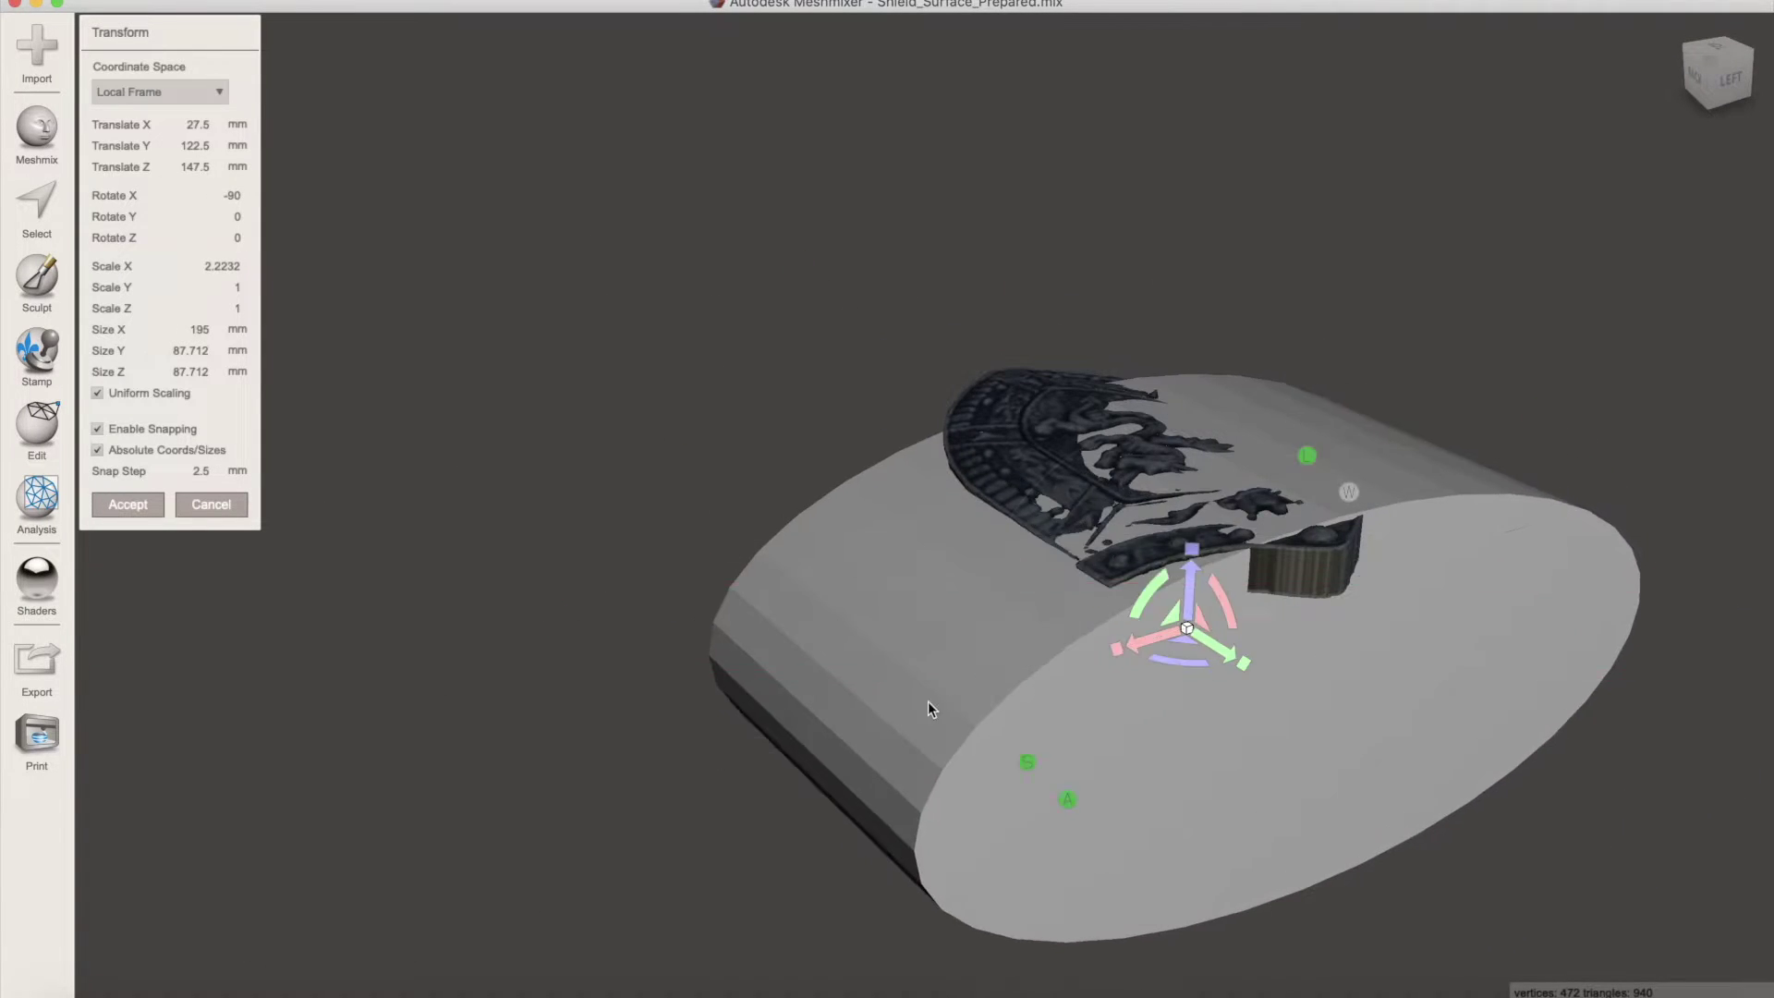
click(1725, 74)
drag(1140, 573, 1131, 747)
right_drag(1131, 747, 1050, 792)
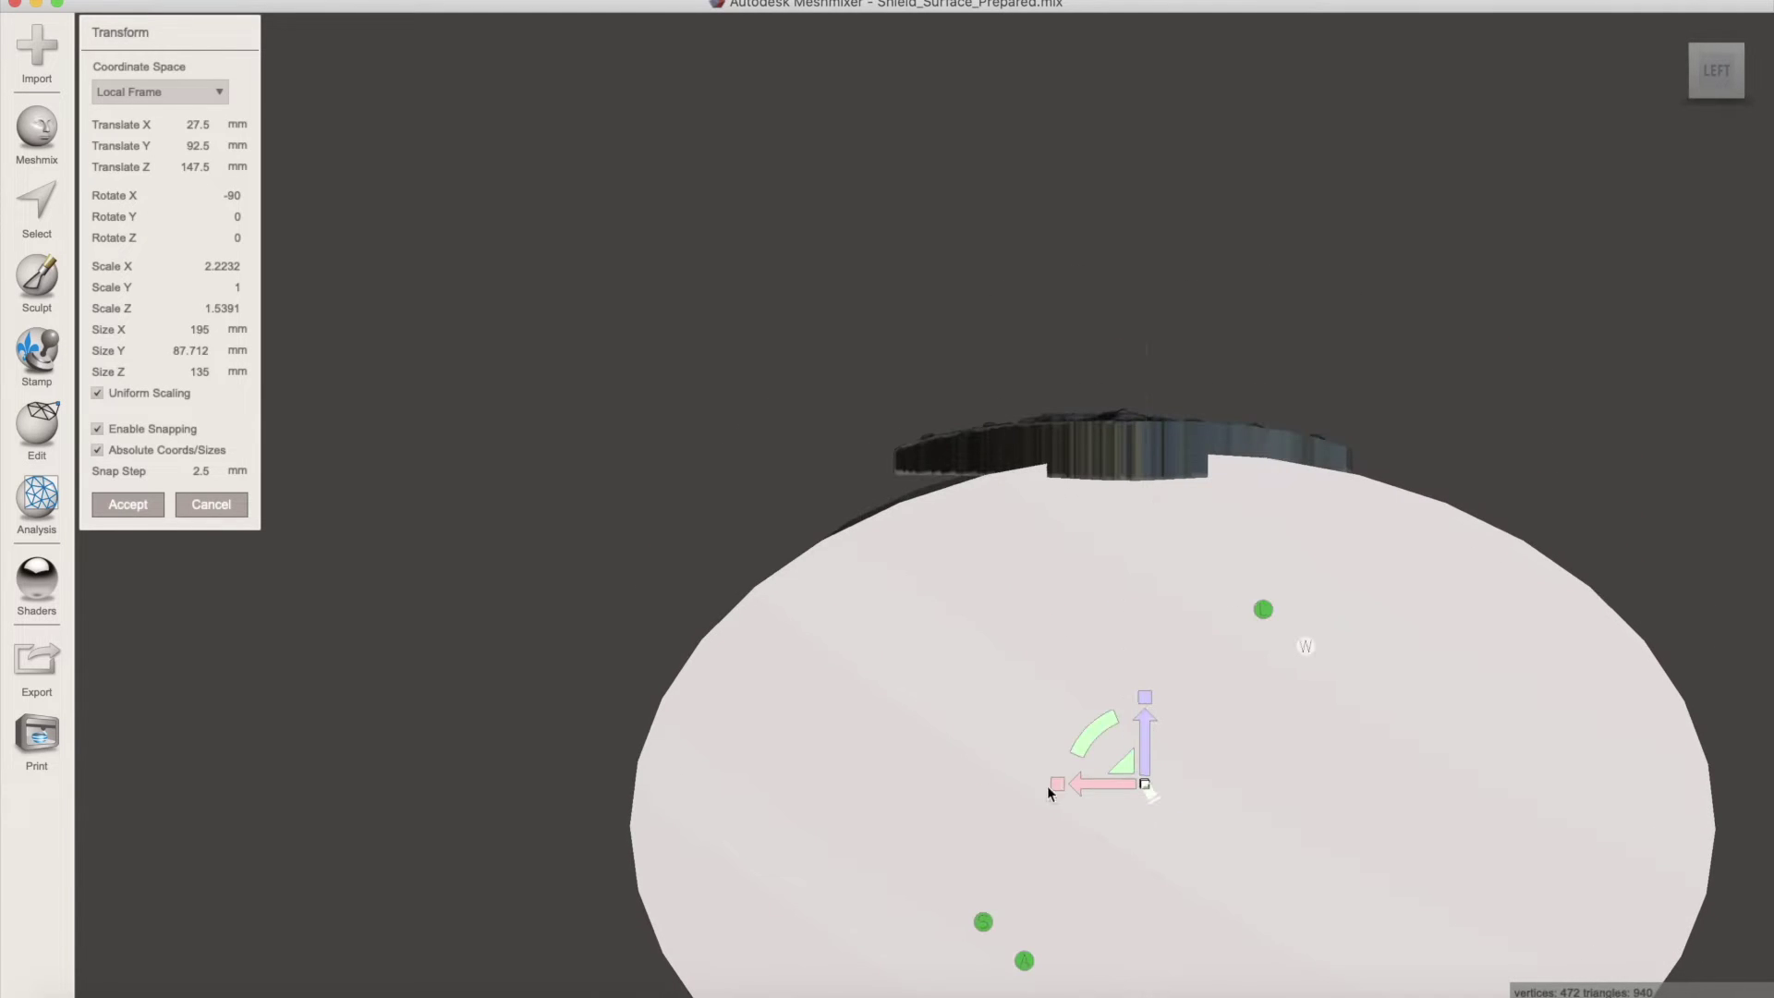
drag(1050, 792, 970, 713)
right_drag(971, 712, 1220, 732)
drag(1220, 732, 1145, 688)
right_drag(1146, 688, 1428, 545)
drag(1069, 713, 1073, 727)
mouse_move(1073, 727)
right_down()
mouse_move(1290, 674)
mouse_move(1140, 639)
mouse_move(1076, 719)
right_up()
drag(1076, 719, 1074, 704)
right_drag(1073, 704, 1413, 688)
click(129, 506)
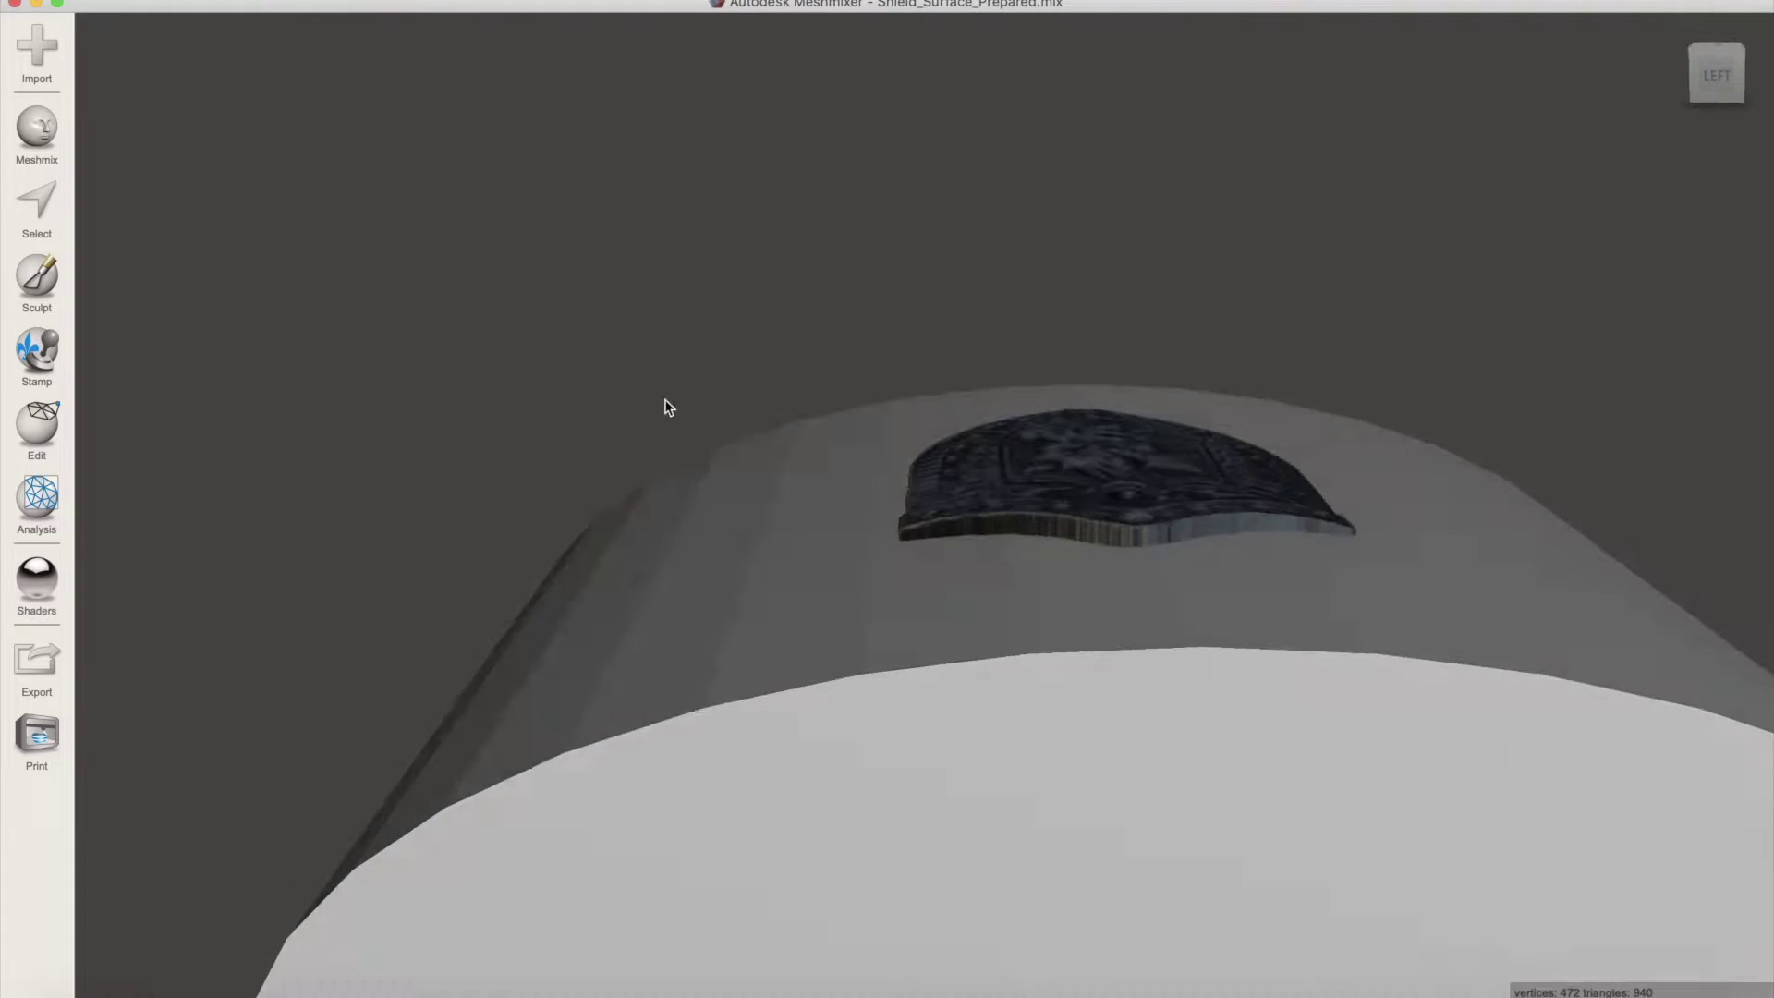
Step: Boolean-subtract the cylinder from the shield and orbit to inspect the curved back
click(178, 238)
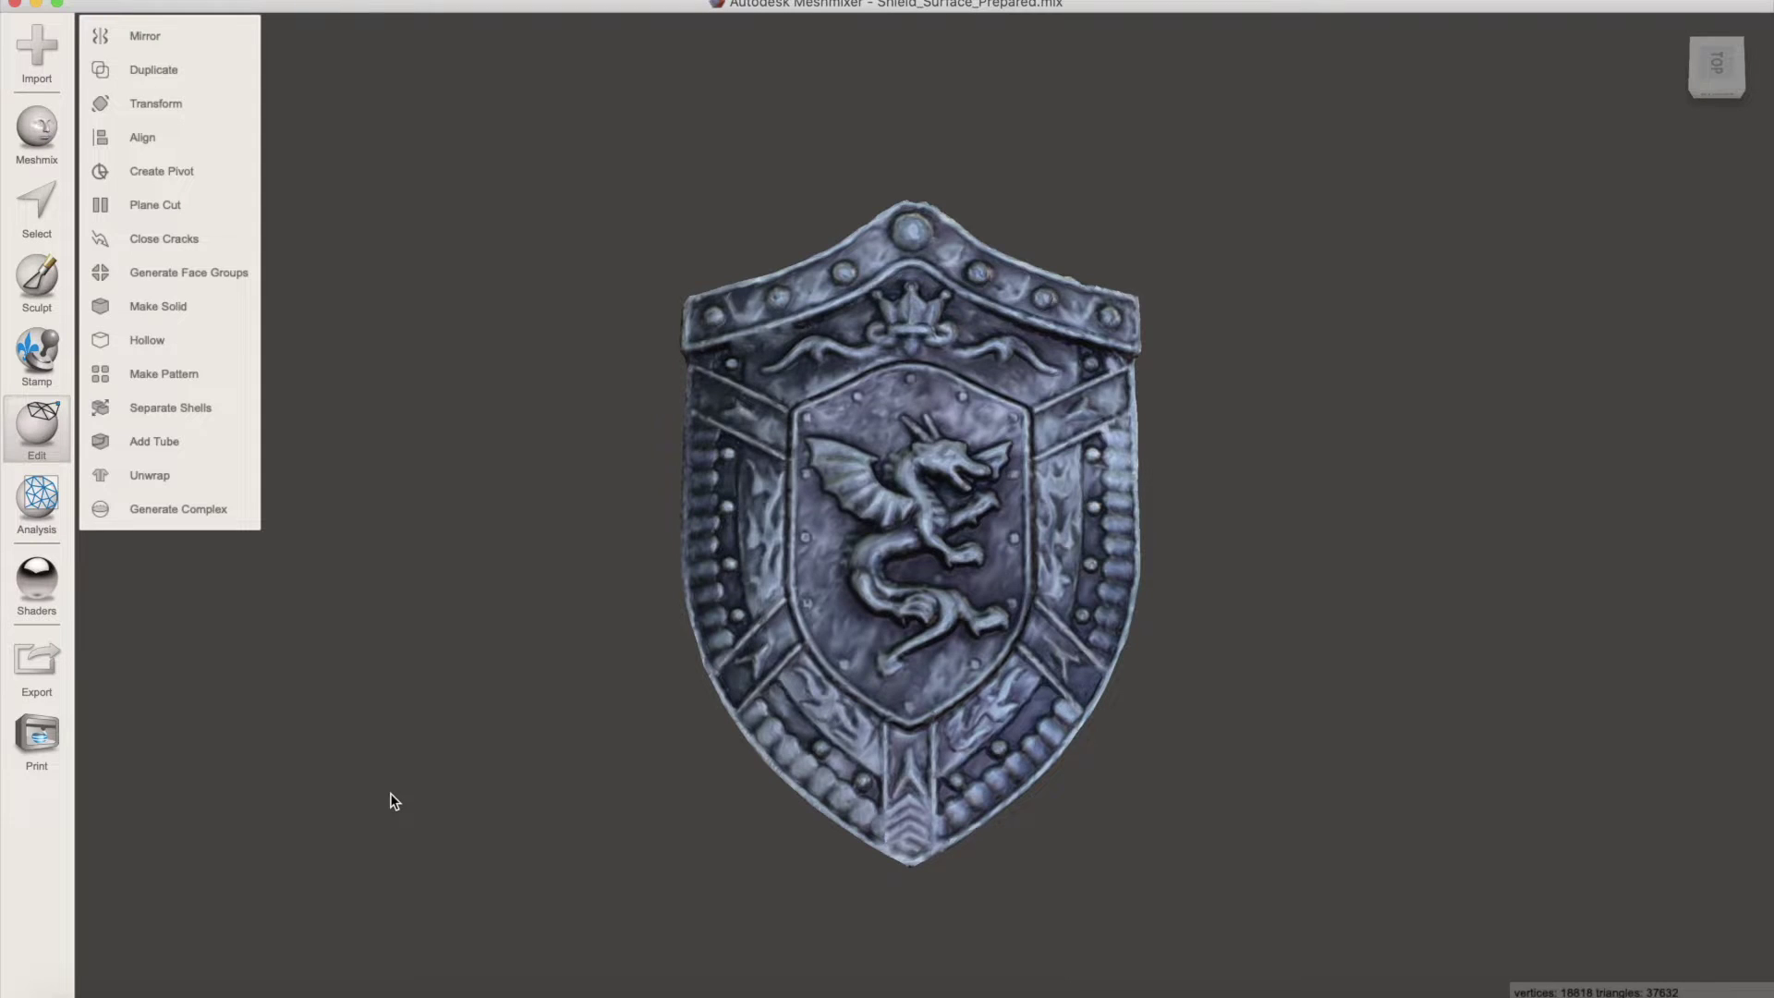
right_drag(390, 793, 1688, 733)
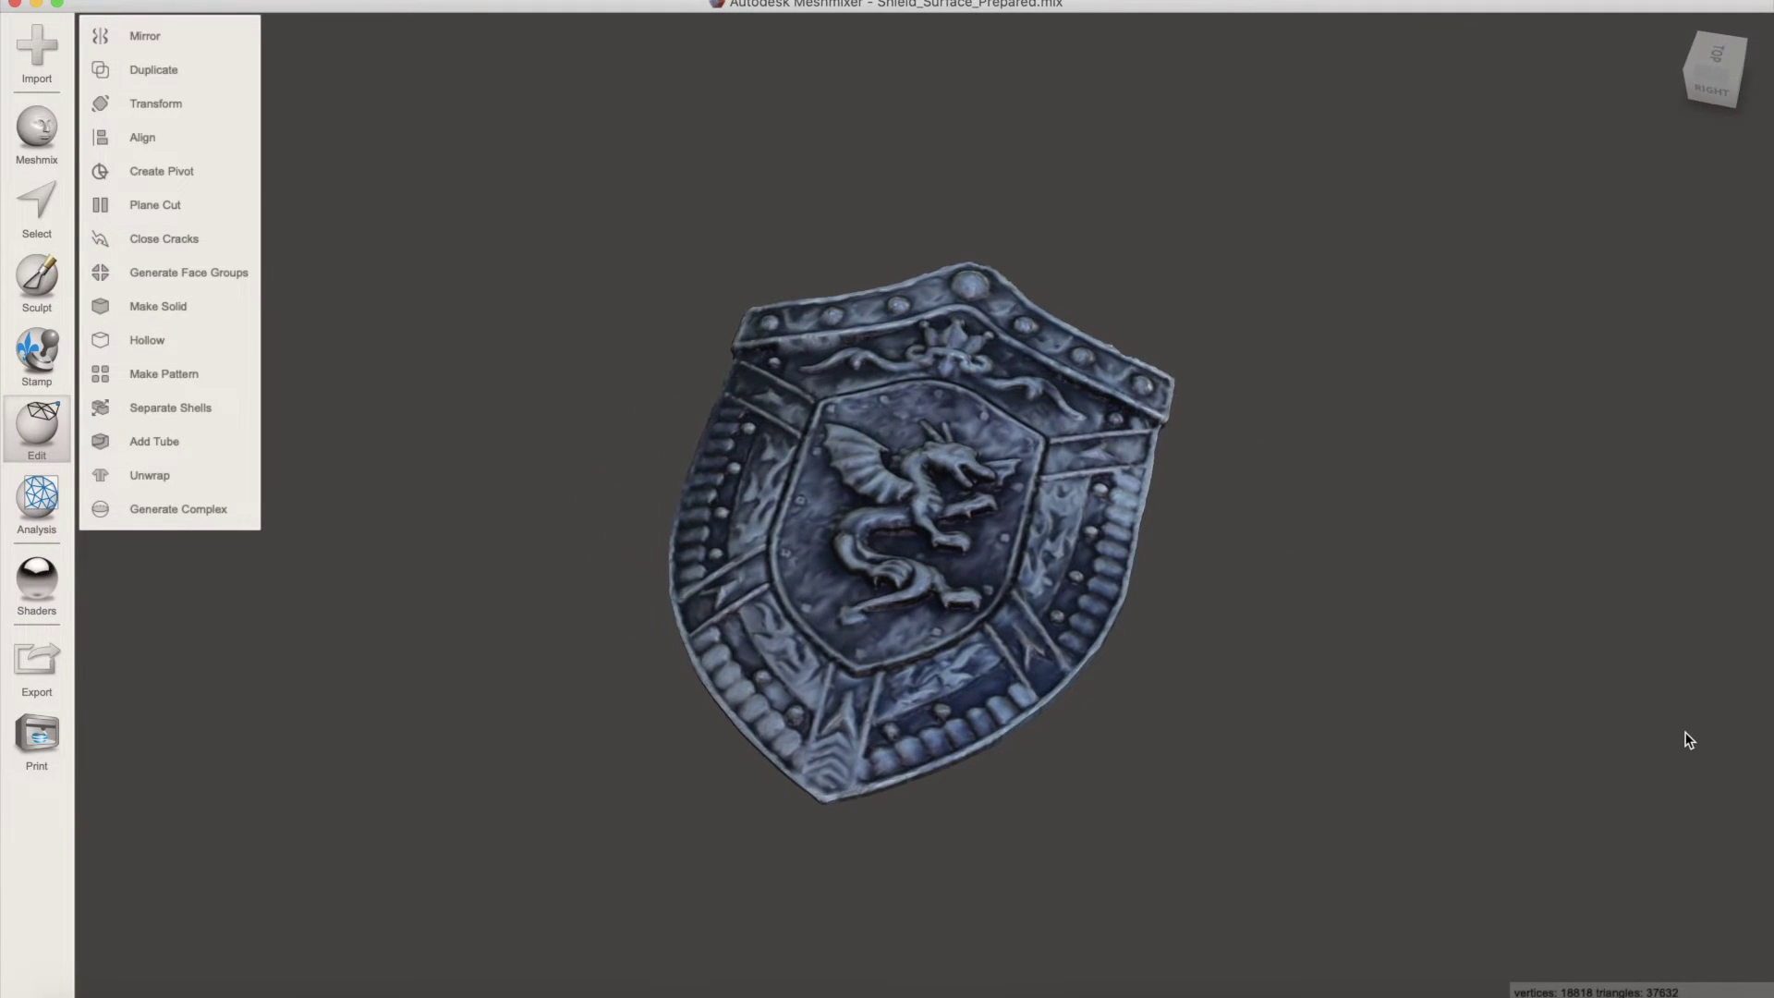
right_drag(1220, 689, 1389, 682)
scroll(963, 623, up, 6)
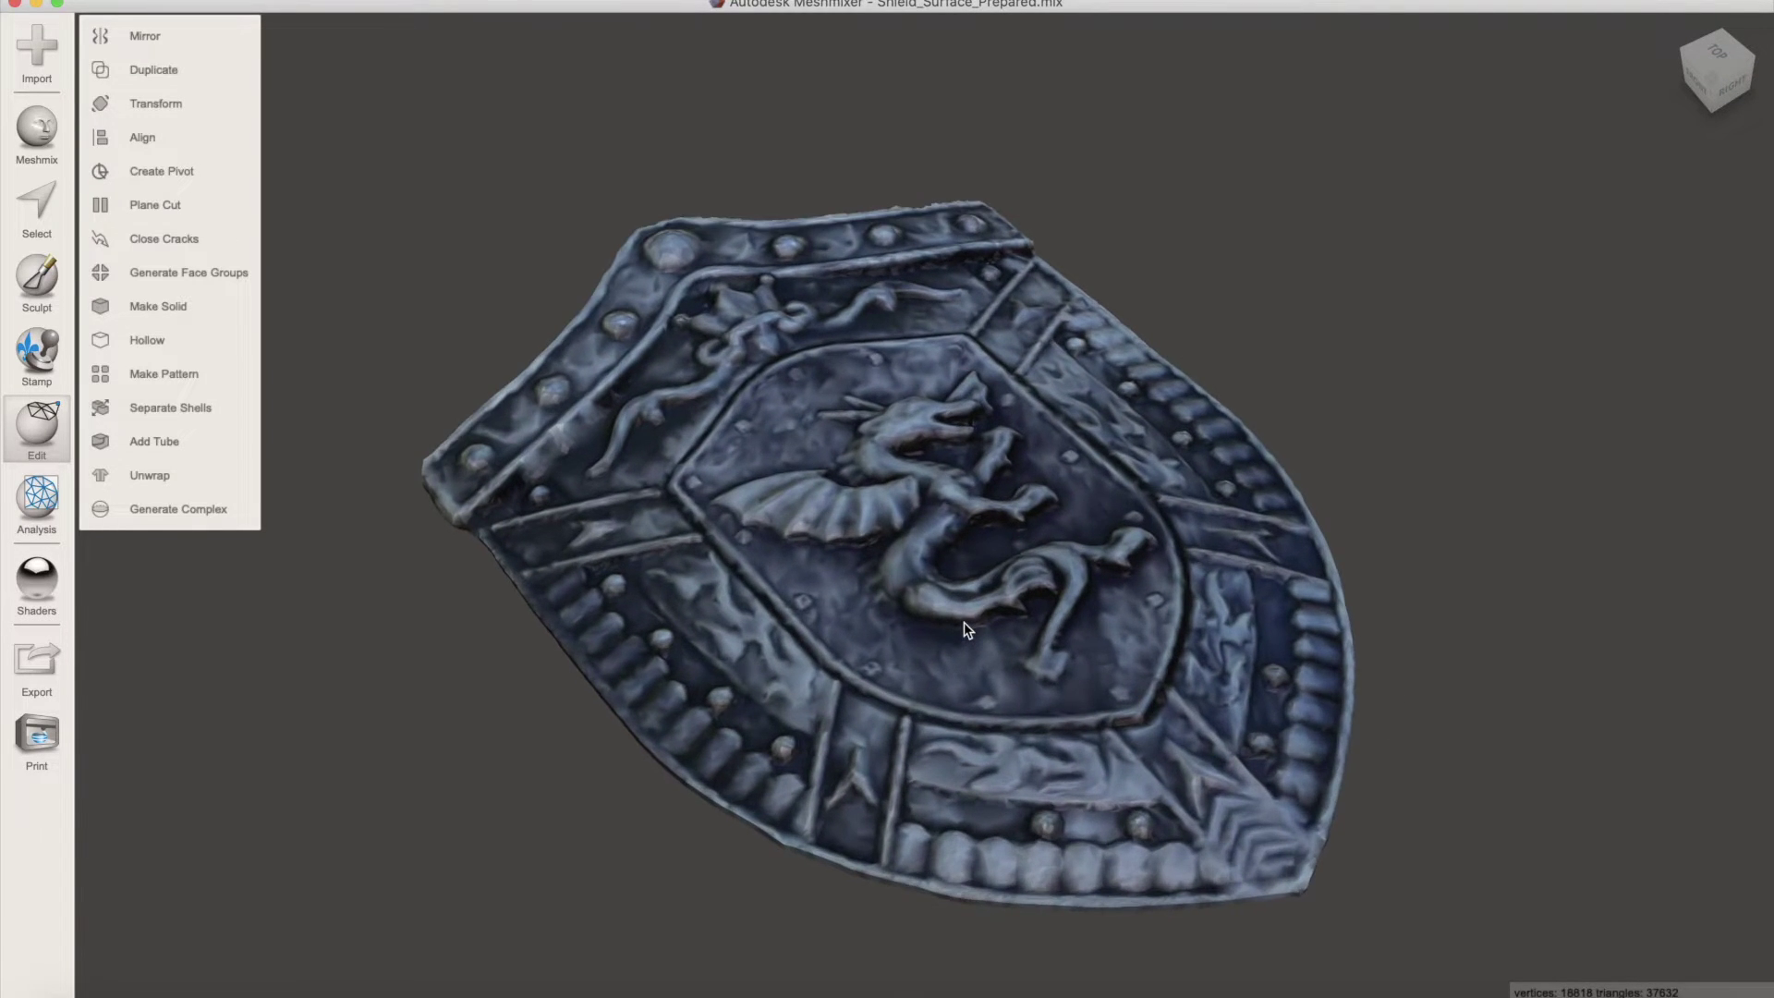
right_drag(963, 623, 322, 779)
right_drag(247, 833, 1422, 769)
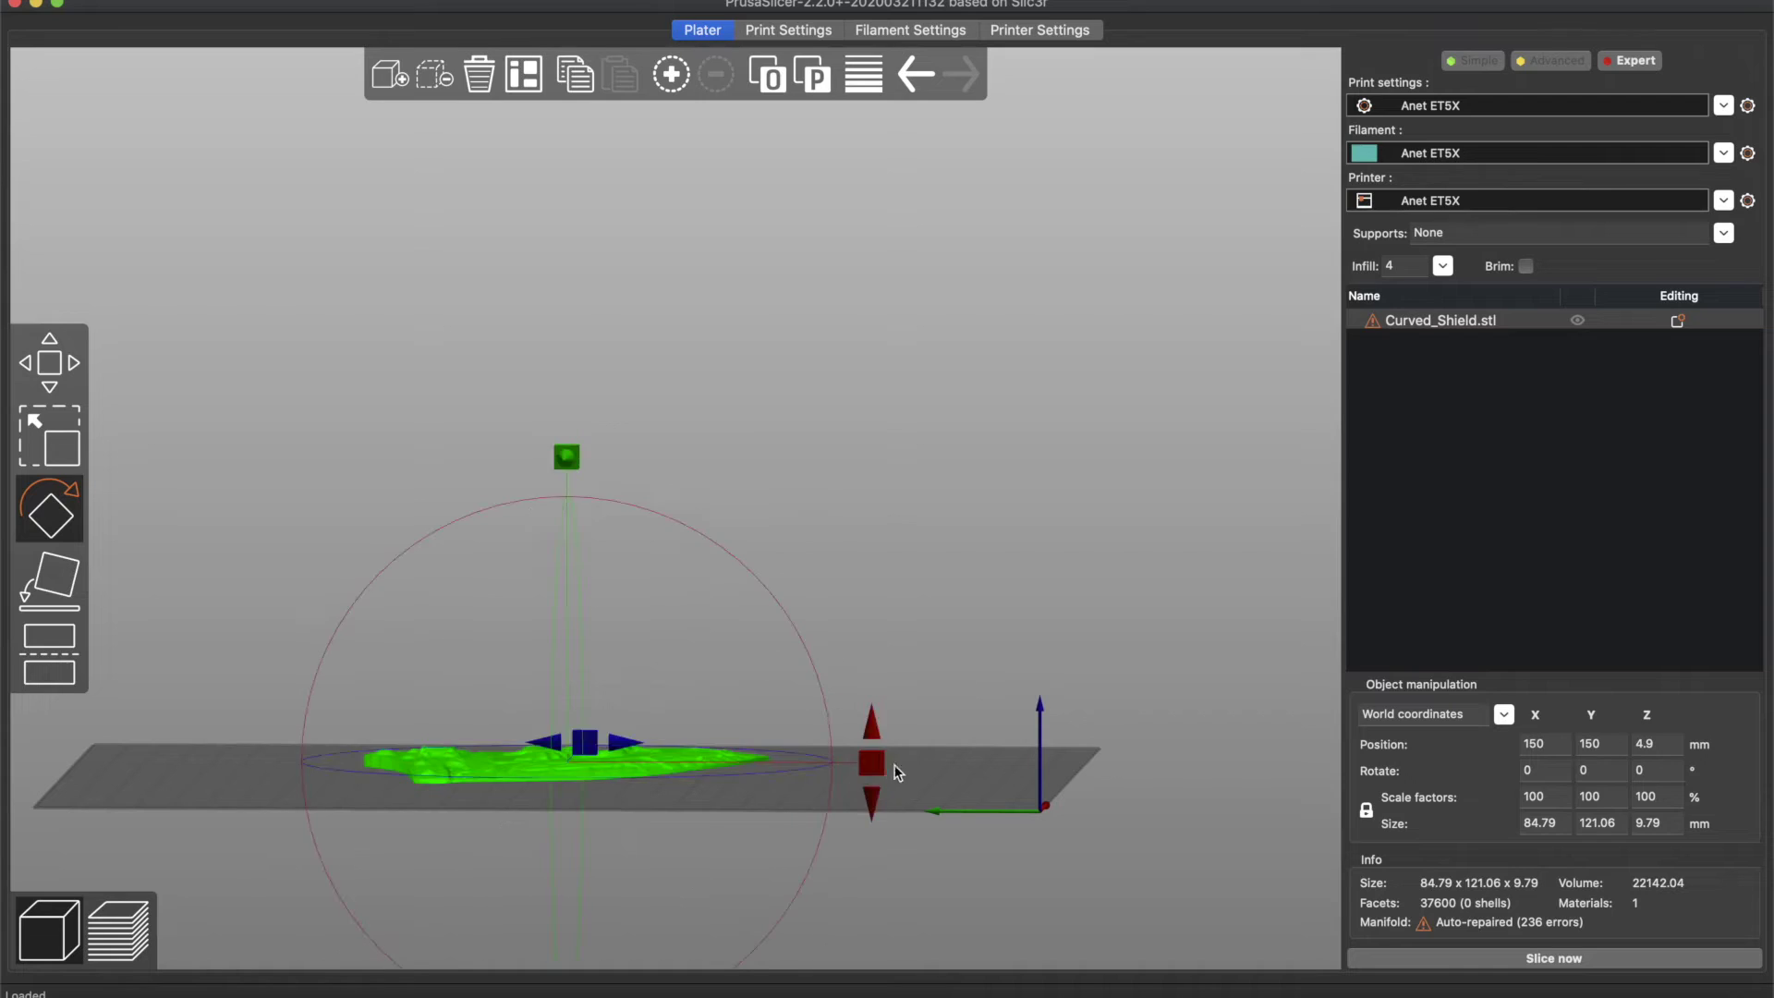
Step: Rotate the shield 90° about X to stand upright and cut it in half at Z 60.53
drag(895, 764, 580, 850)
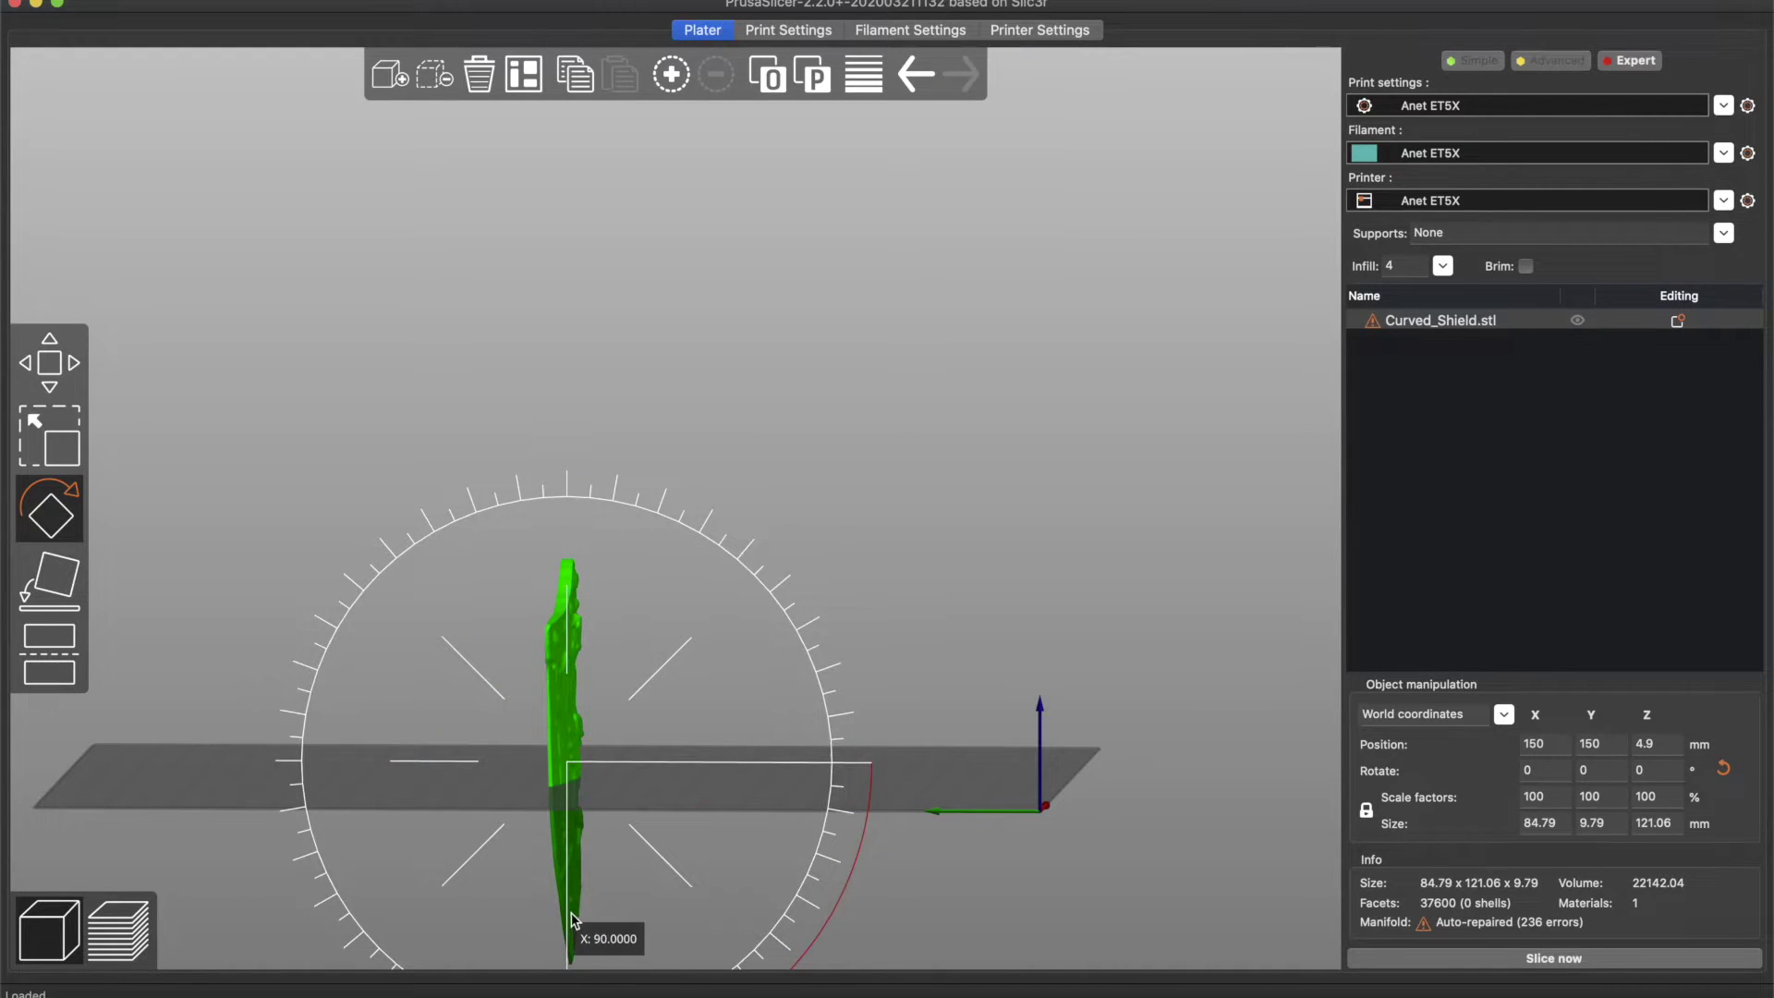
drag(573, 919, 573, 917)
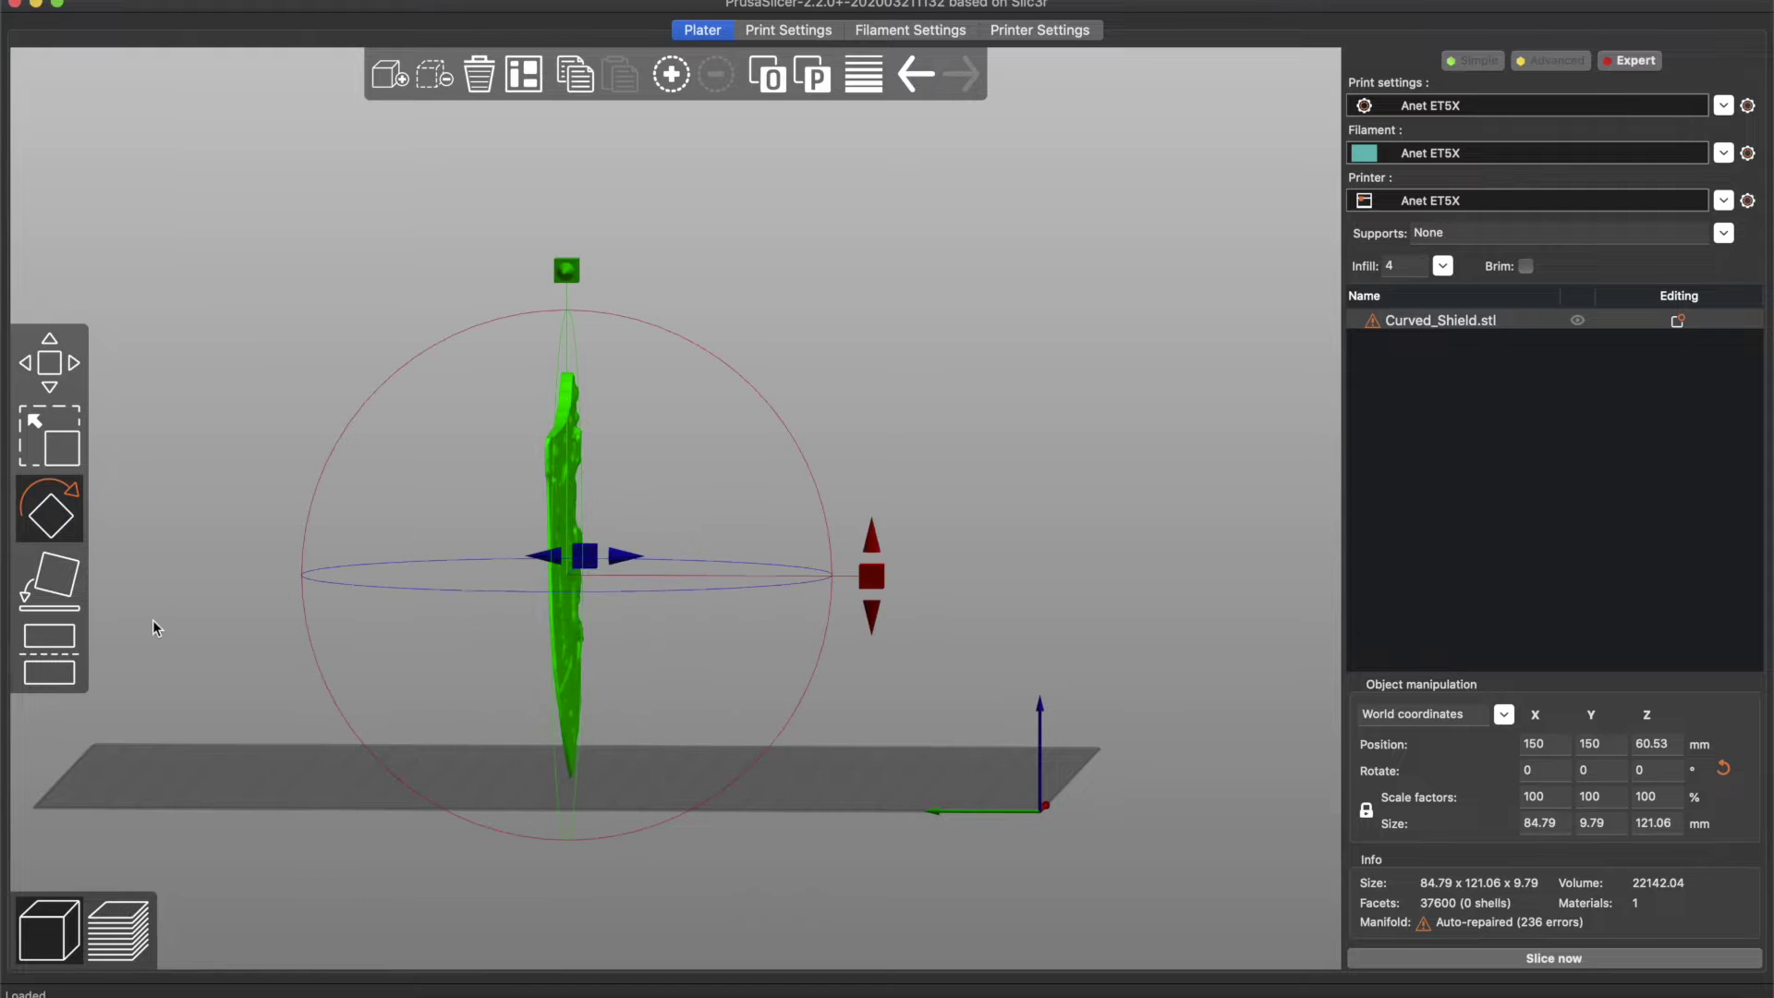
click(46, 658)
drag(1062, 668, 995, 684)
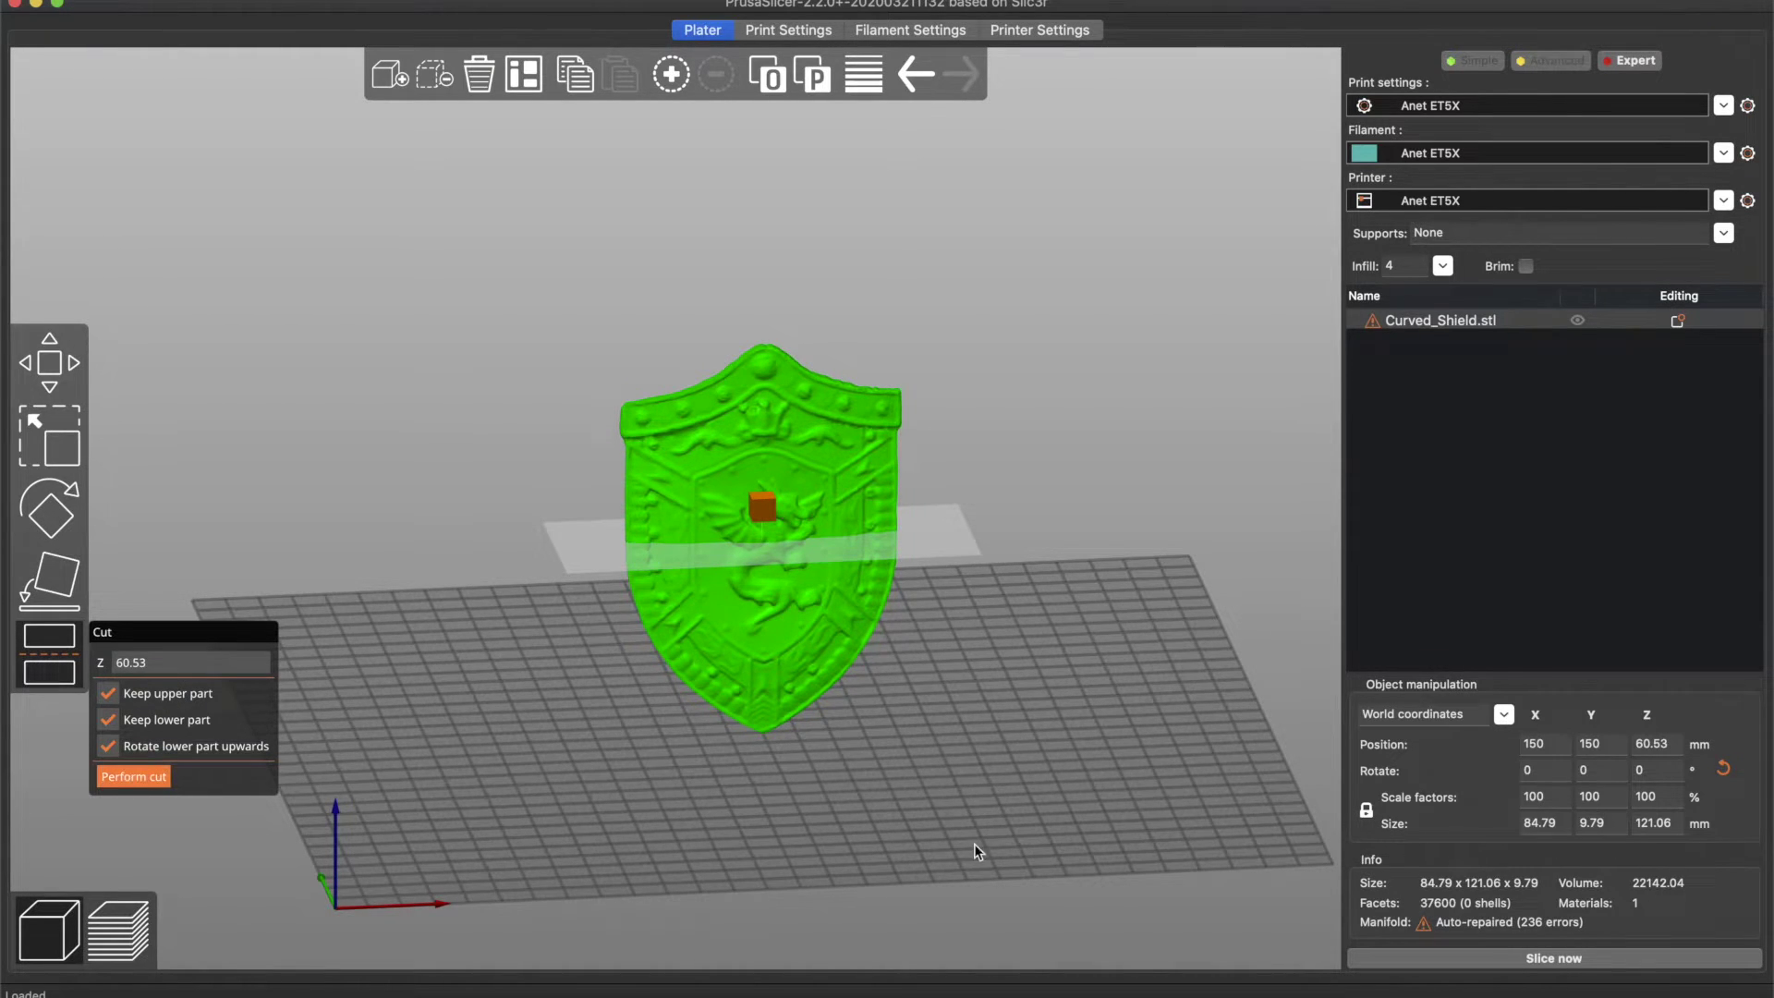
click(132, 779)
Step: Scale both shield halves to 250%
drag(929, 794, 966, 811)
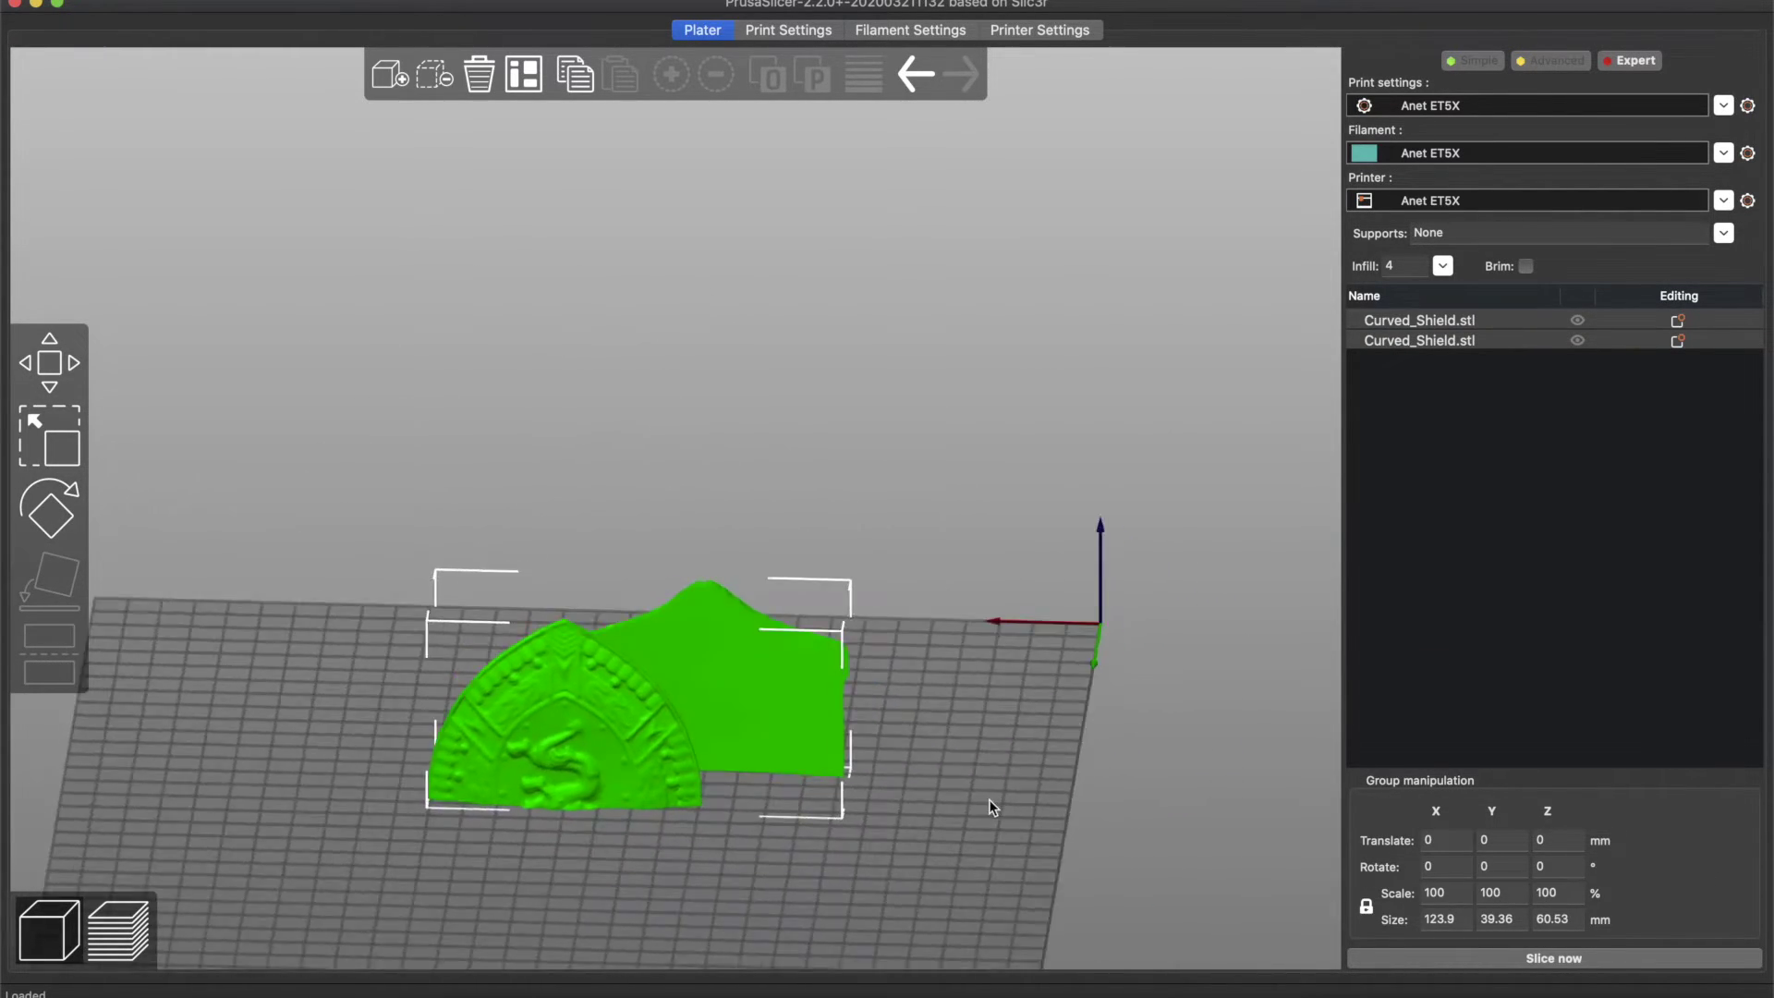
drag(988, 802, 896, 814)
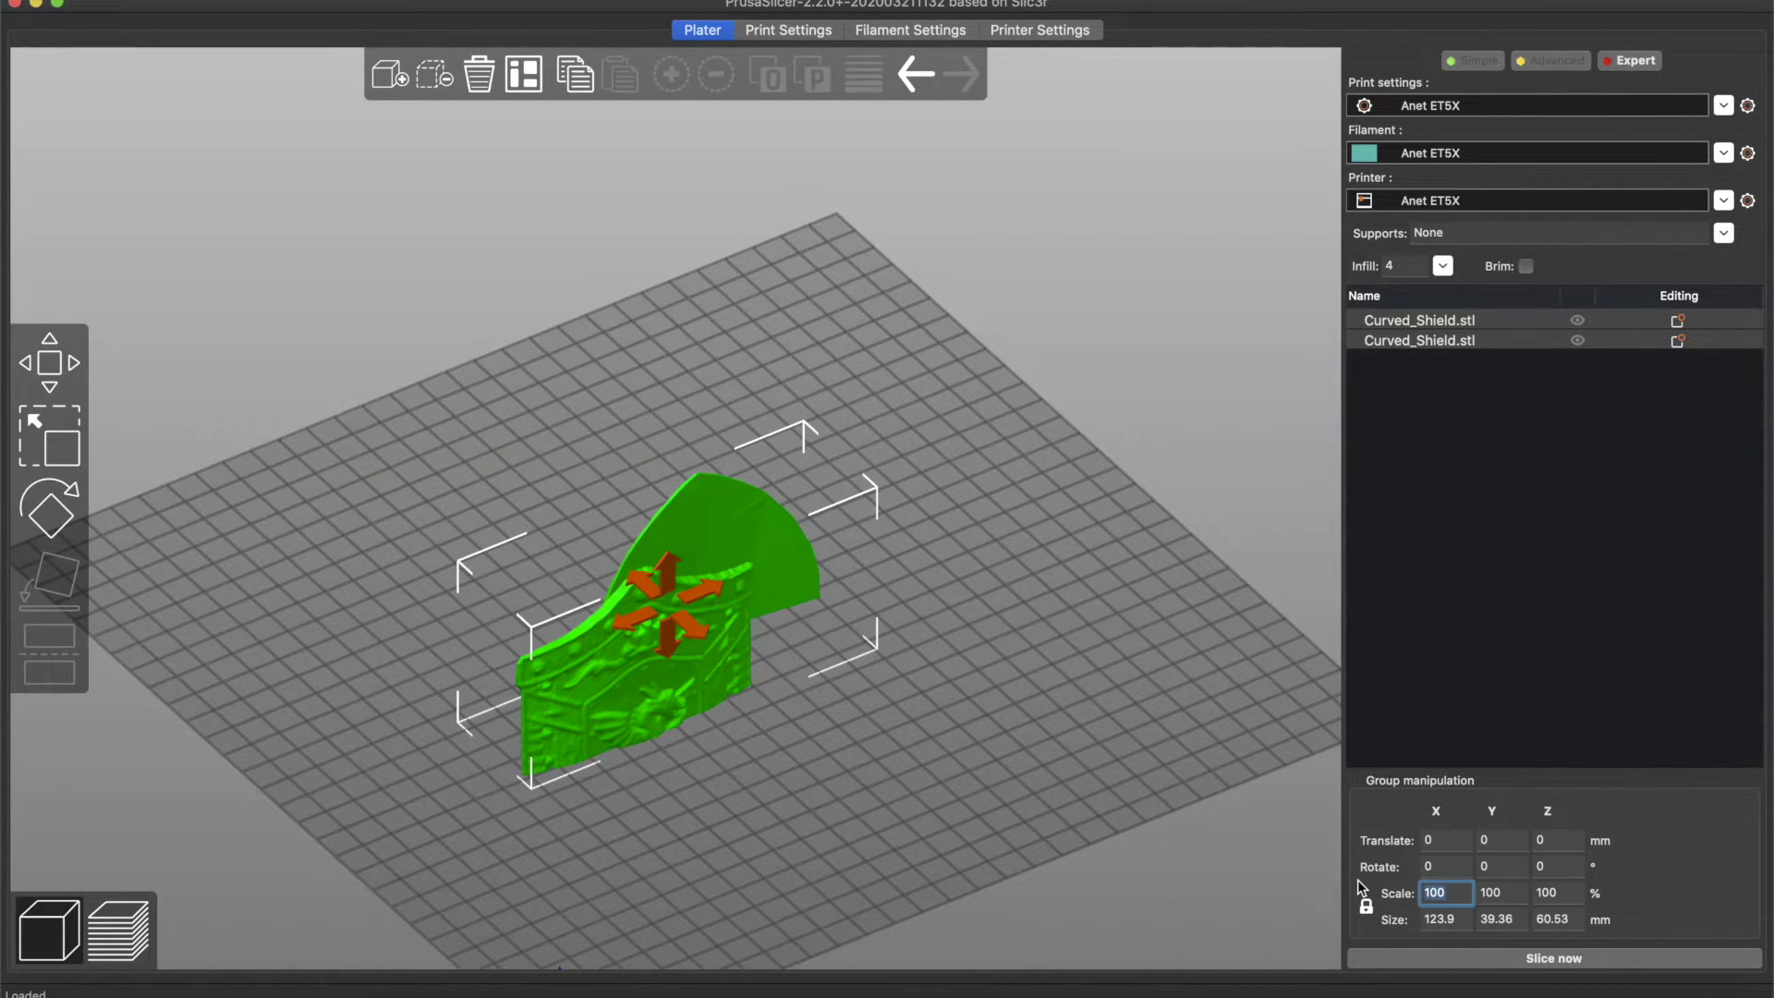
key(Return)
Step: Select both shield halves and auto-arrange them side by side on the bed
click(1135, 772)
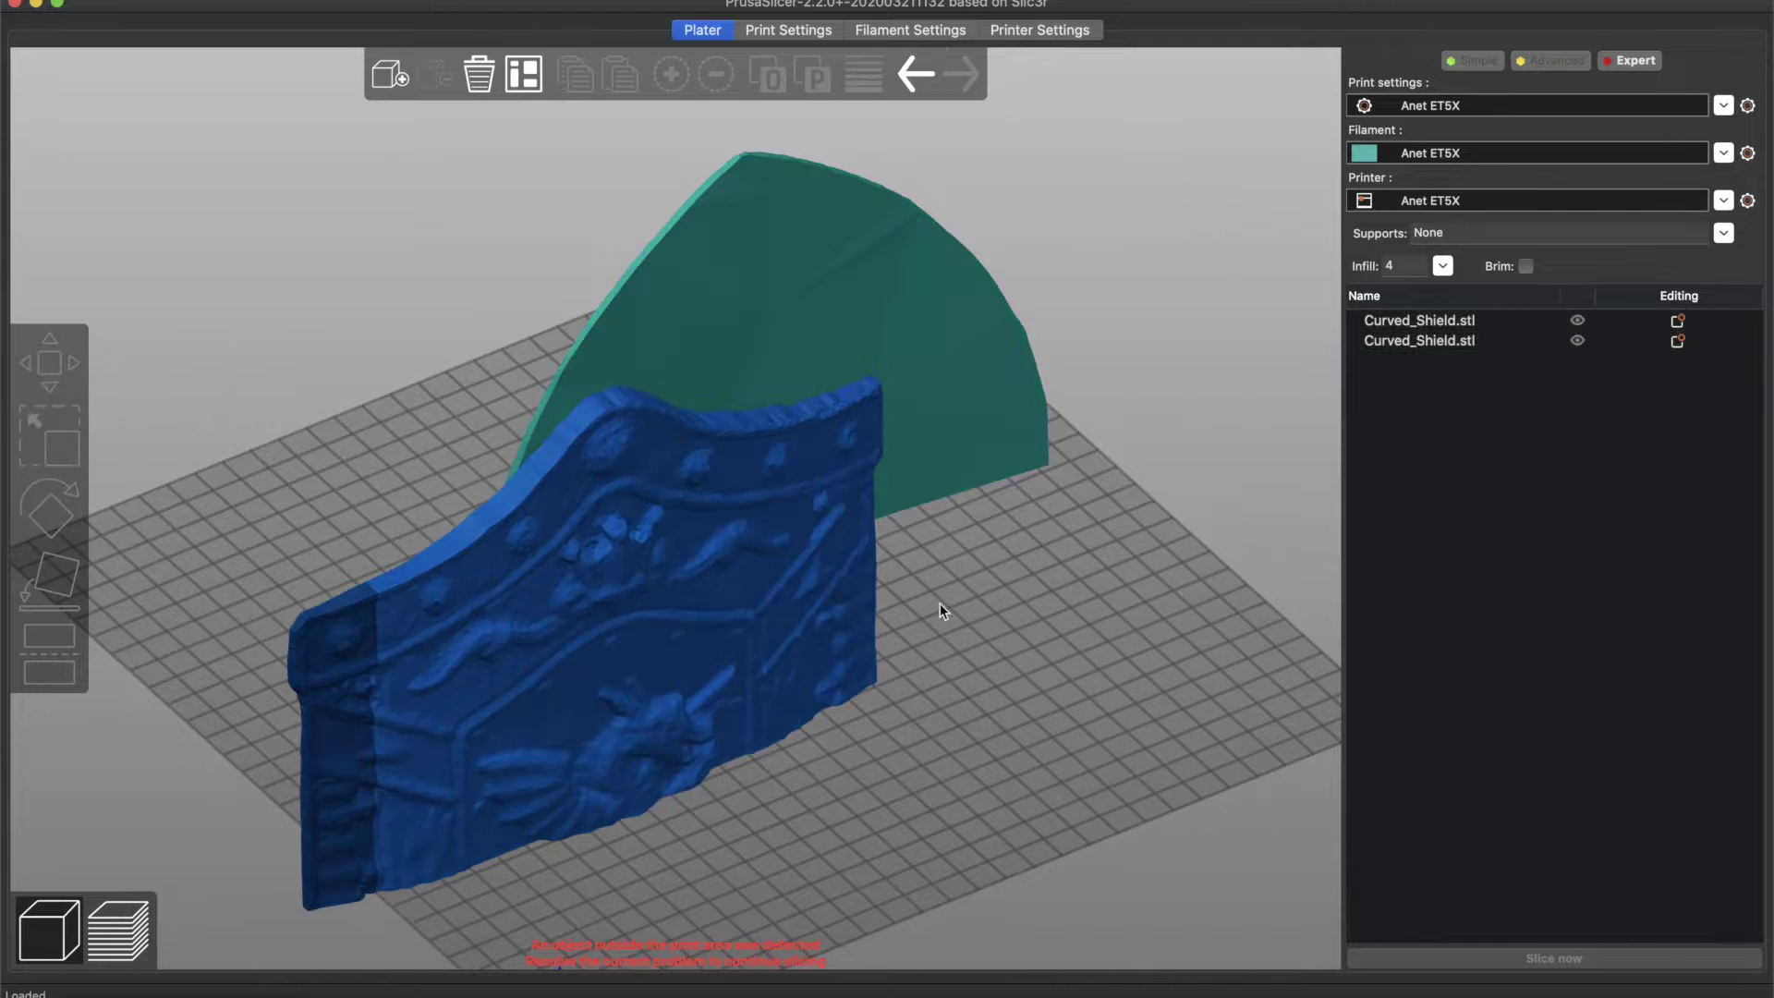
click(778, 633)
shift+click(782, 210)
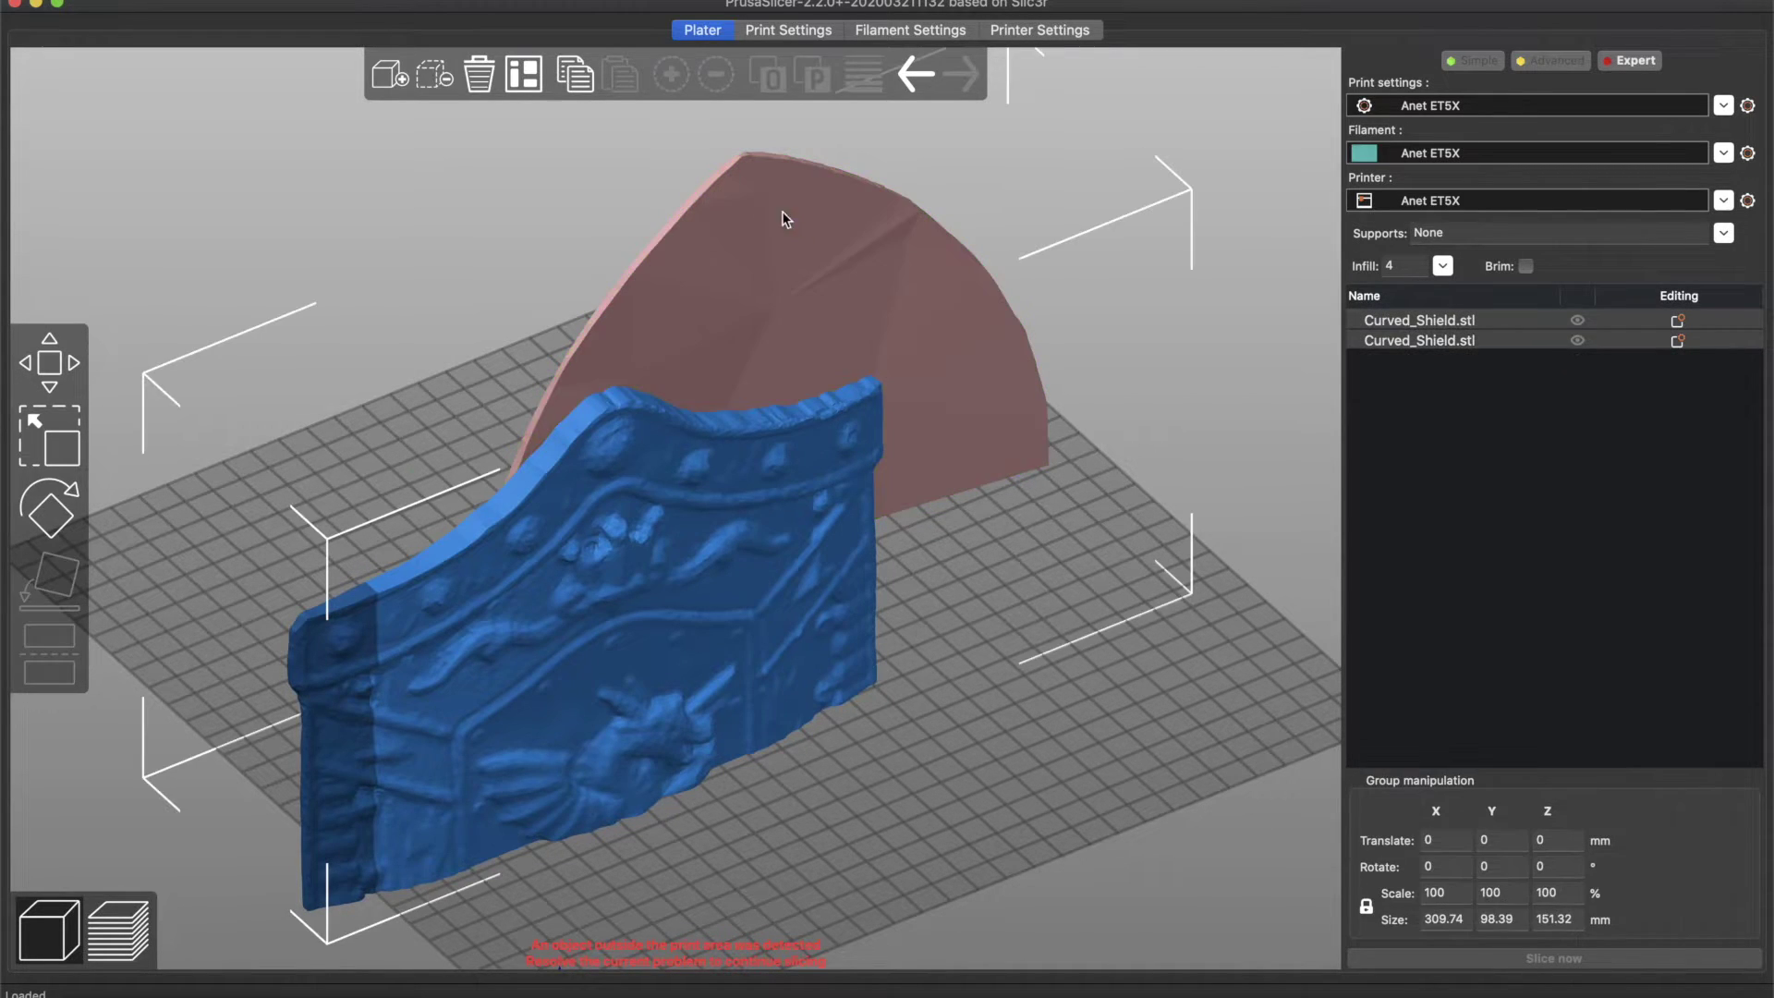
click(525, 88)
Step: Inspect the arranged halves, checking their combined 211.98 × 51.44 × 151.32 mm size
drag(783, 739, 772, 747)
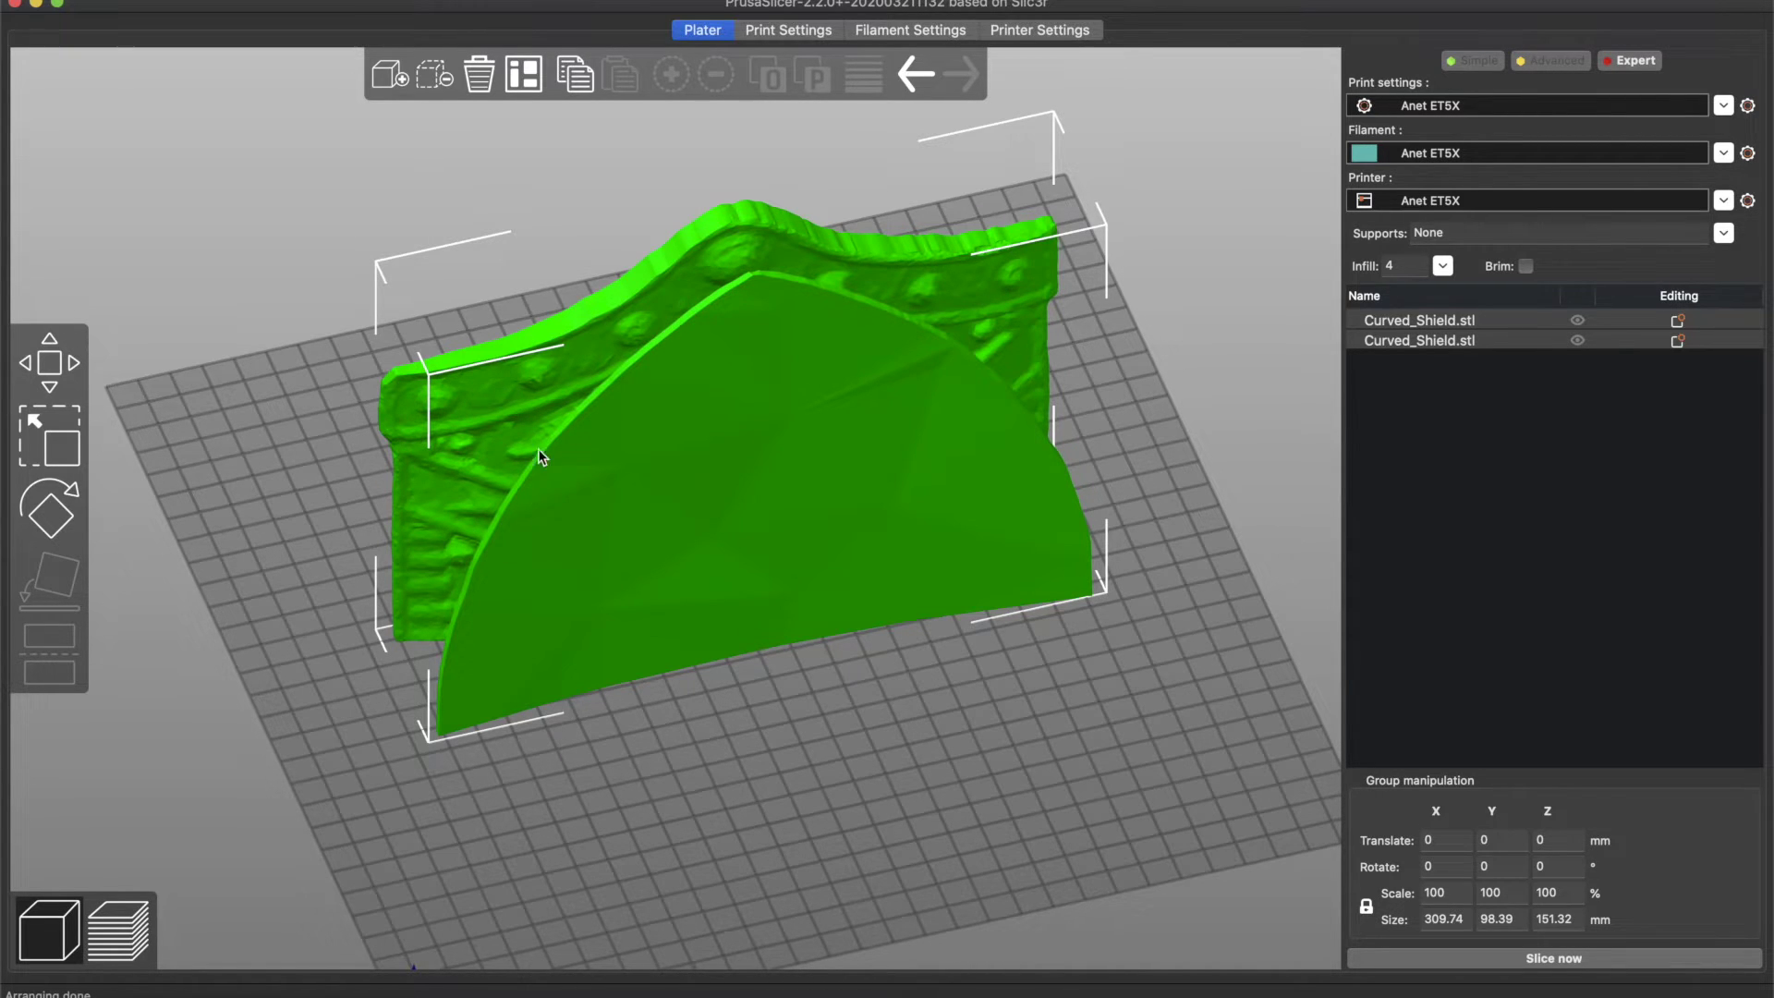
drag(513, 435, 746, 752)
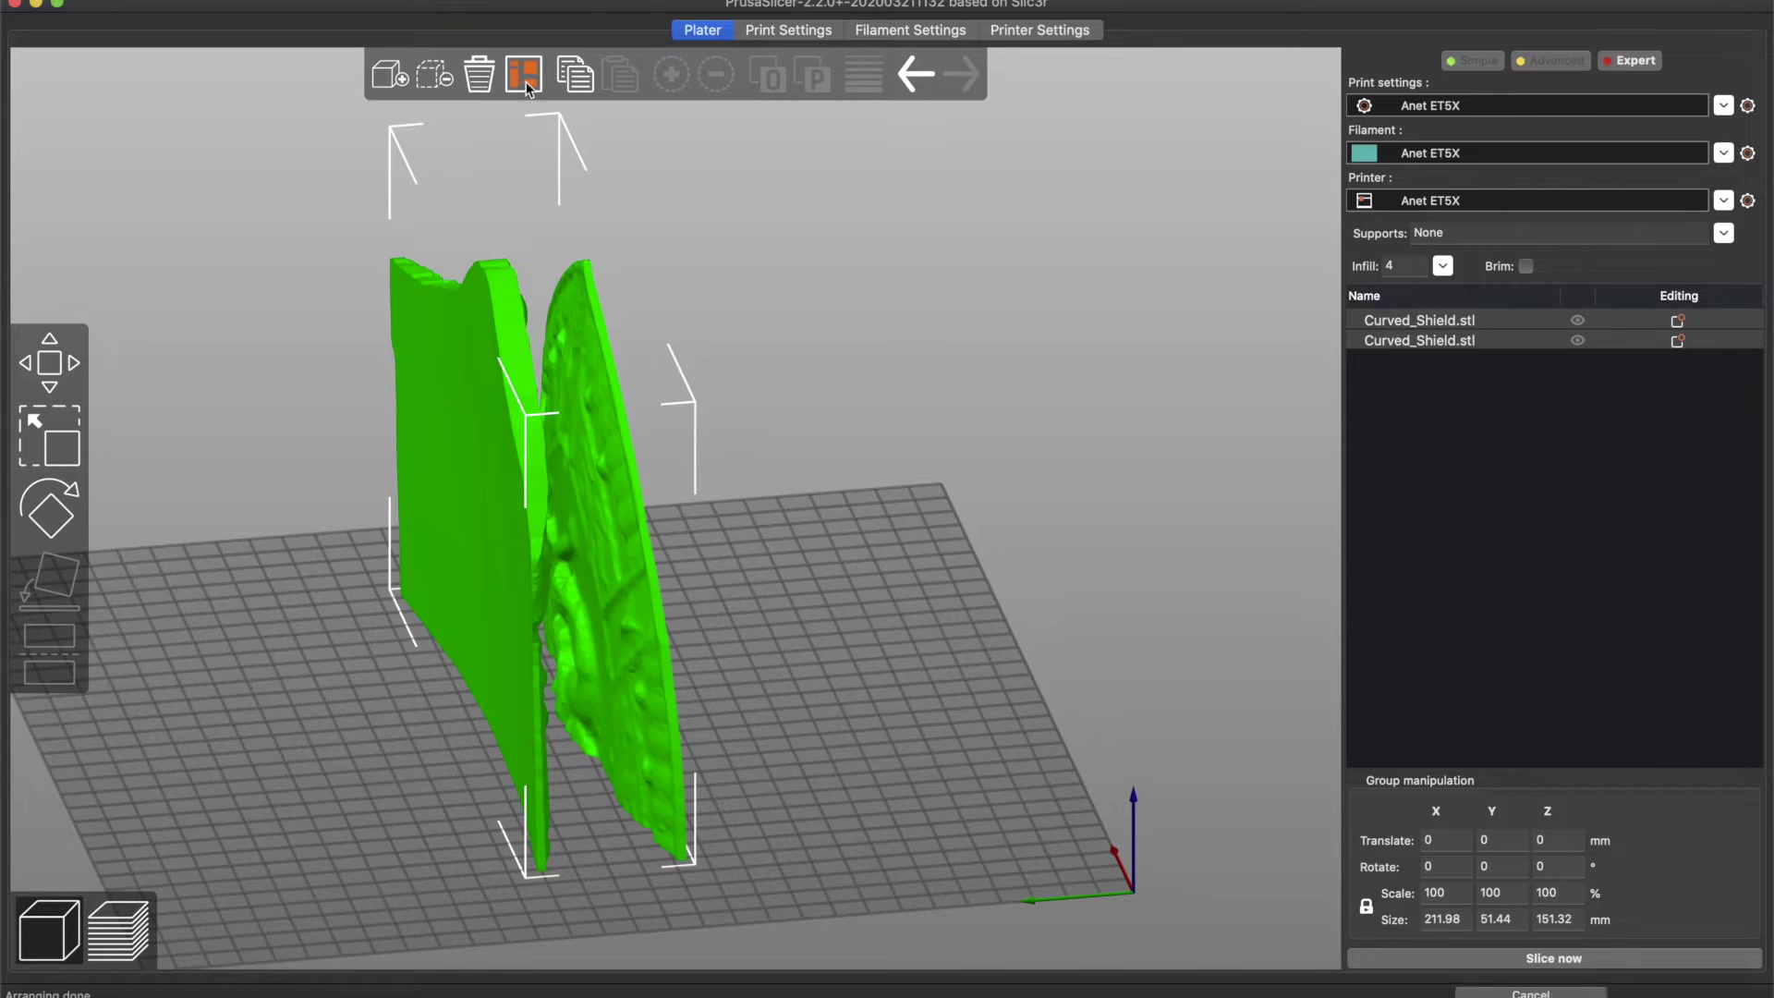
click(81, 448)
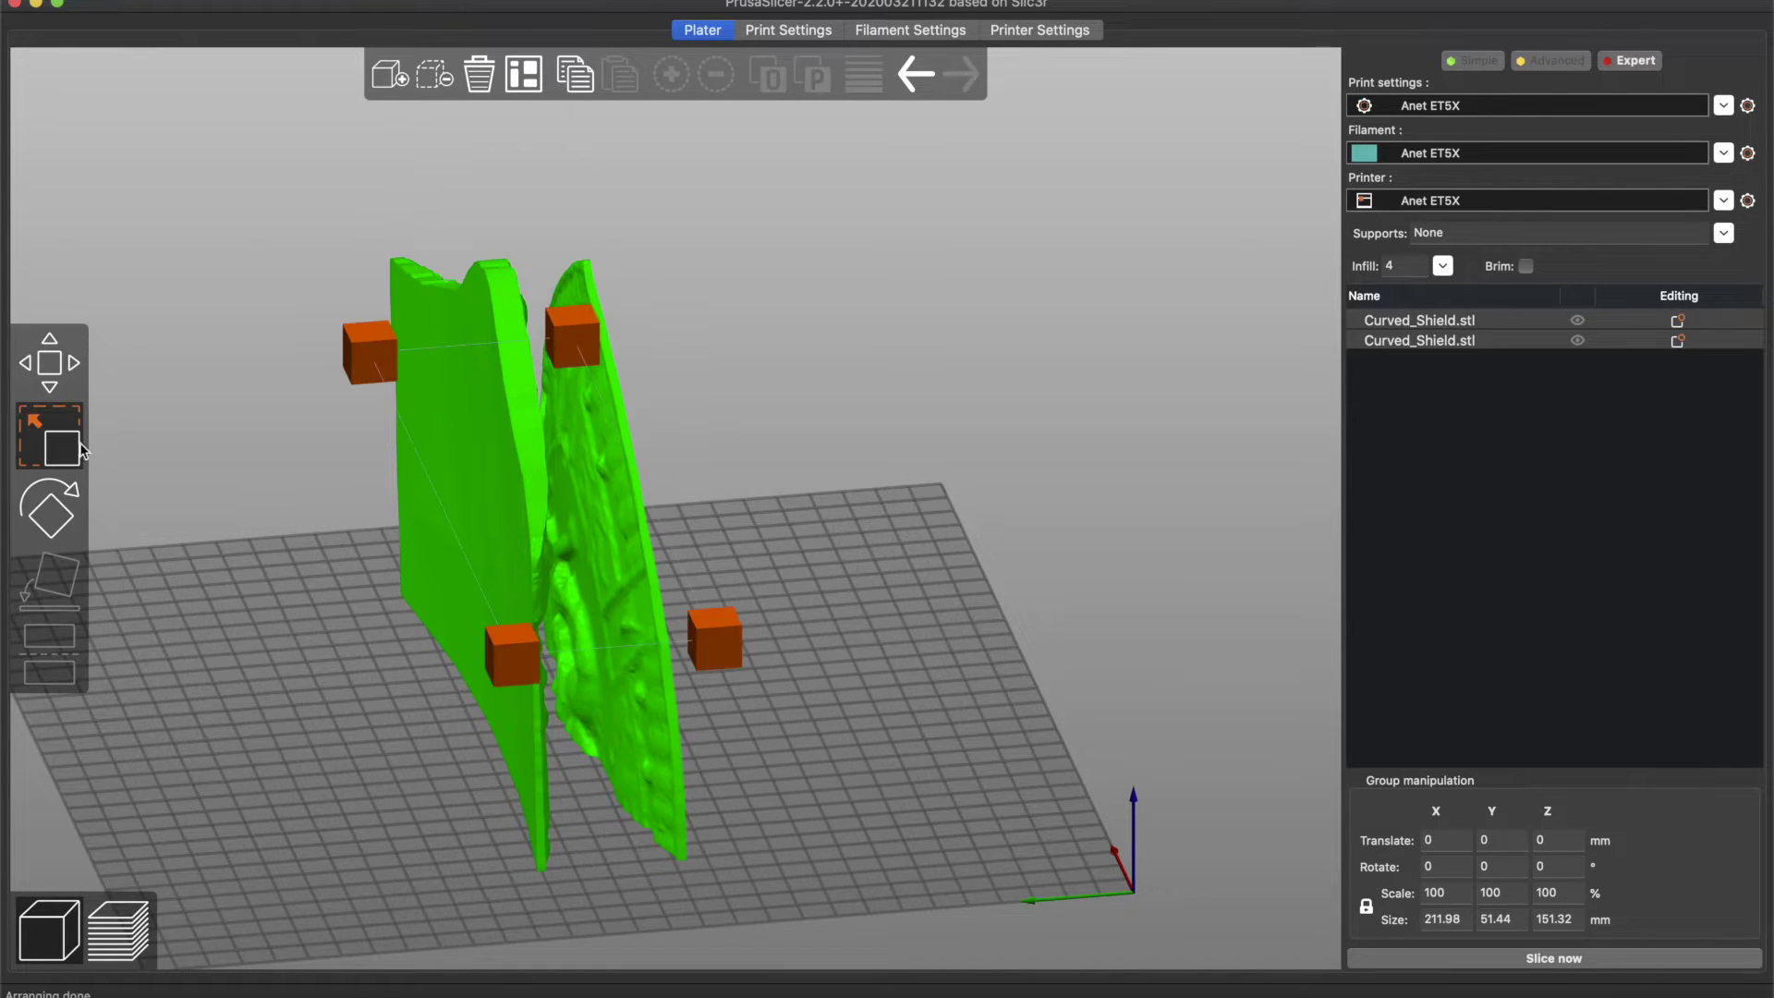
click(51, 363)
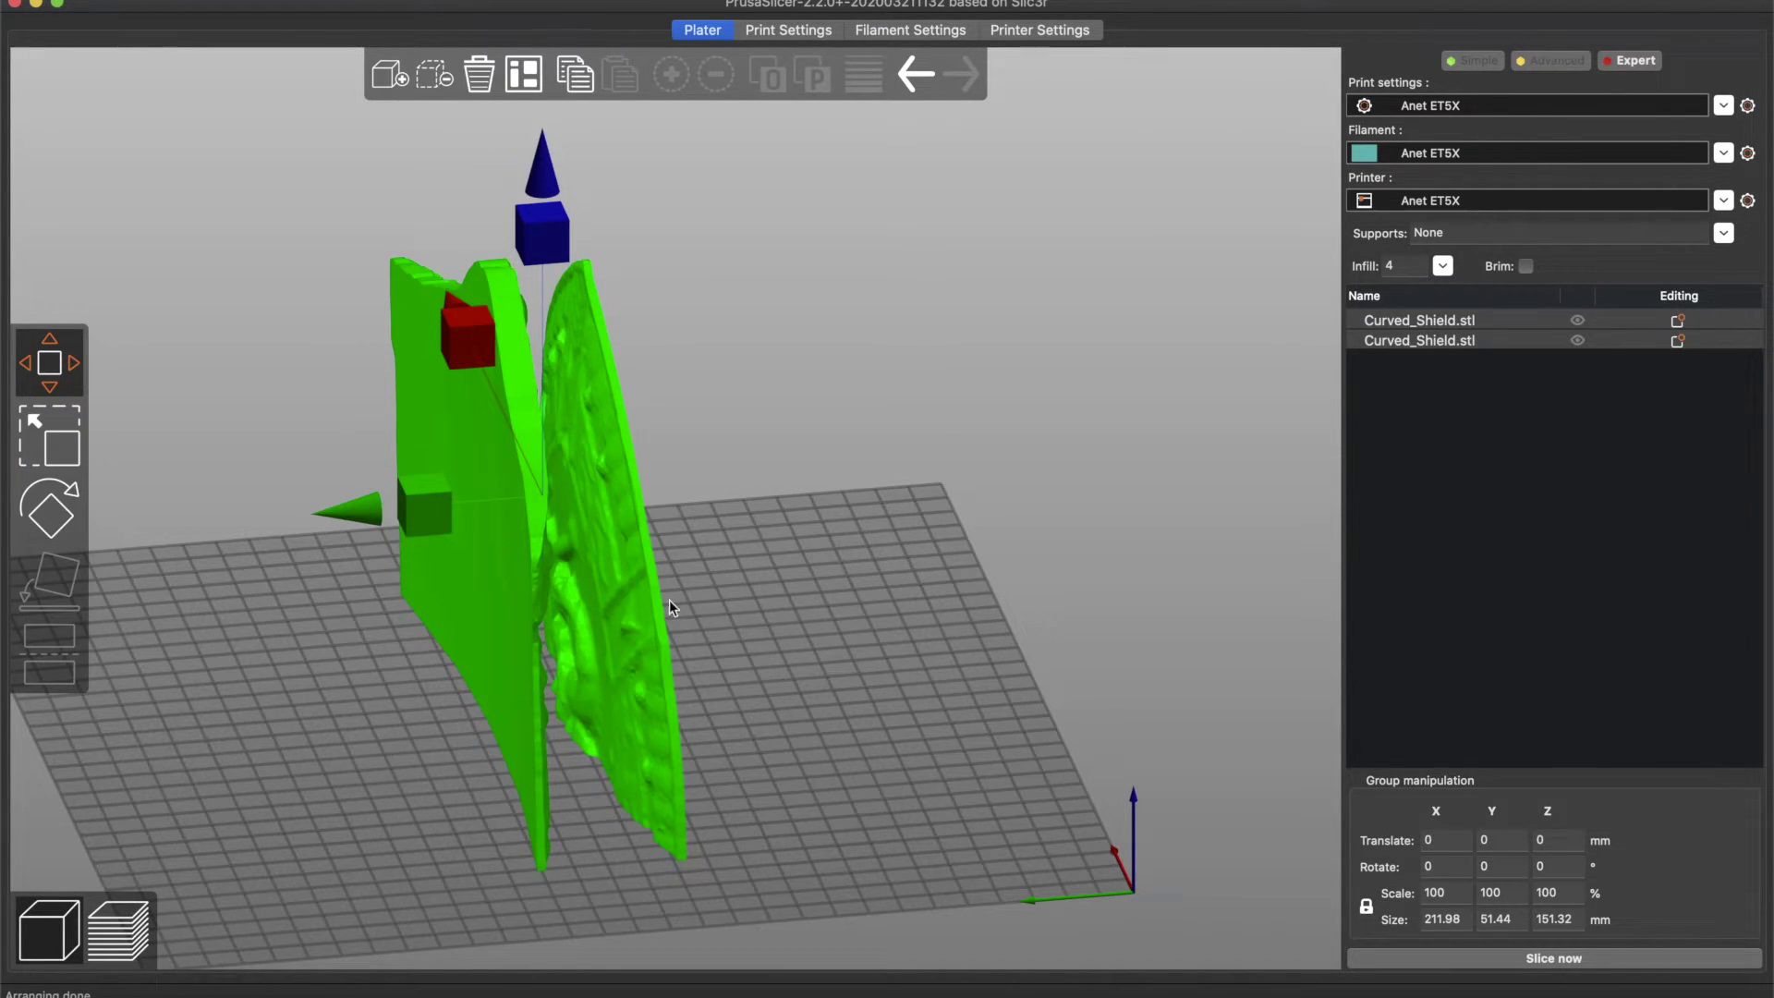